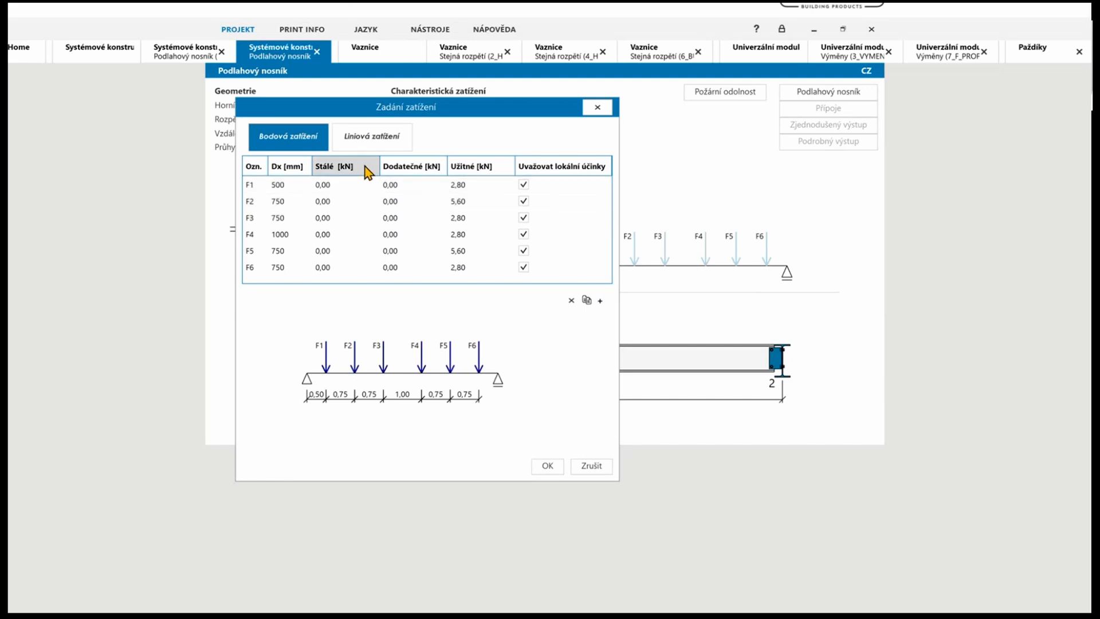
Close the point load definitions and set the floor beam's live load (Užitné) to 0 kN/m²
left_click_drag(393, 112, 246, 127)
left_click_drag(376, 130, 348, 132)
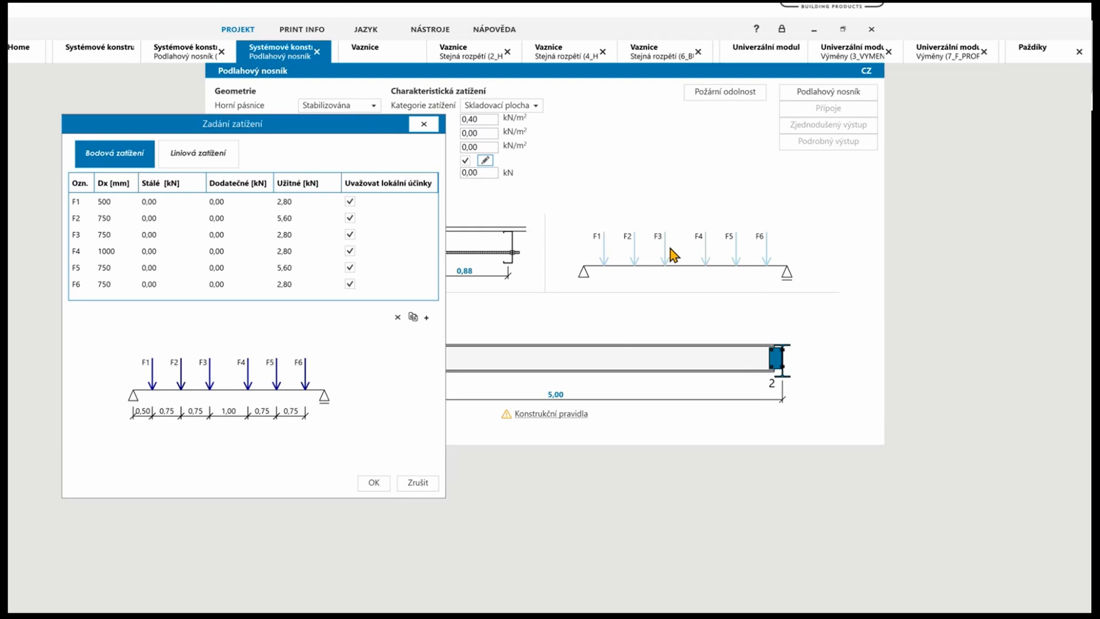
left_click(418, 123)
left_click(490, 148)
type("0")
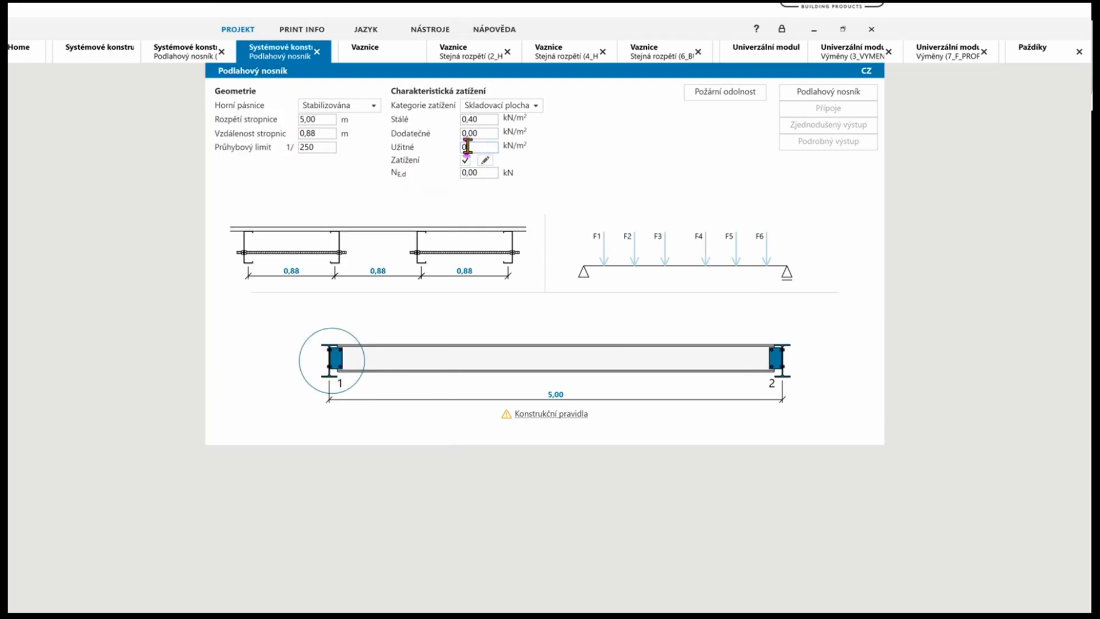
key("Return")
Define line load q1 on the floor beam with Dx1 0 mm, Dx2 500 mm and a live load of 2 kN/m²
left_click(485, 161)
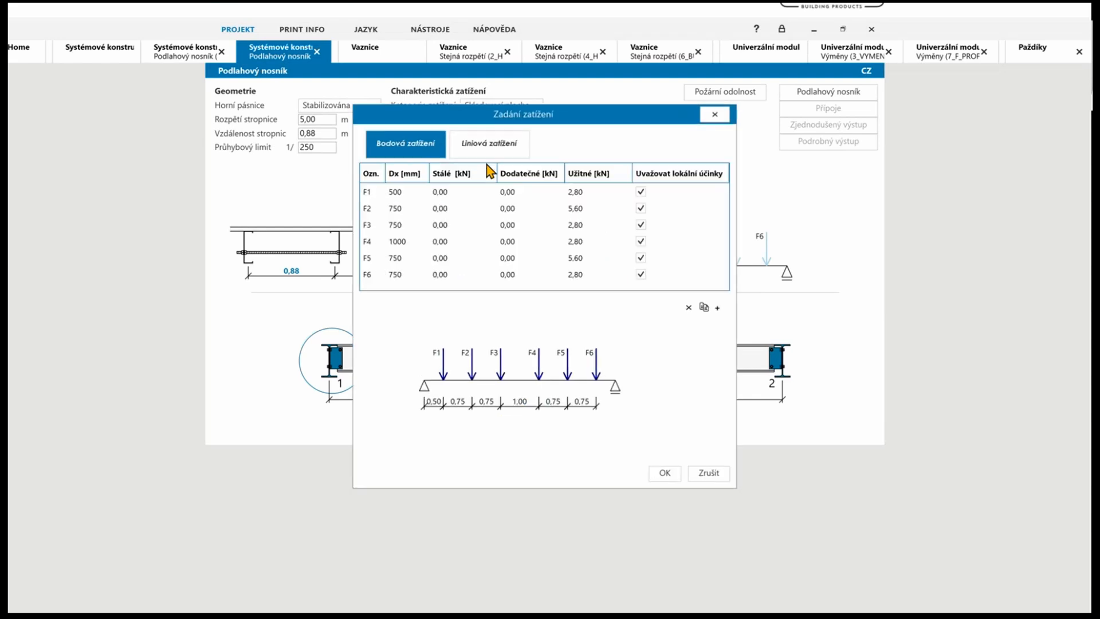
left_click(497, 144)
left_click_drag(496, 117, 263, 192)
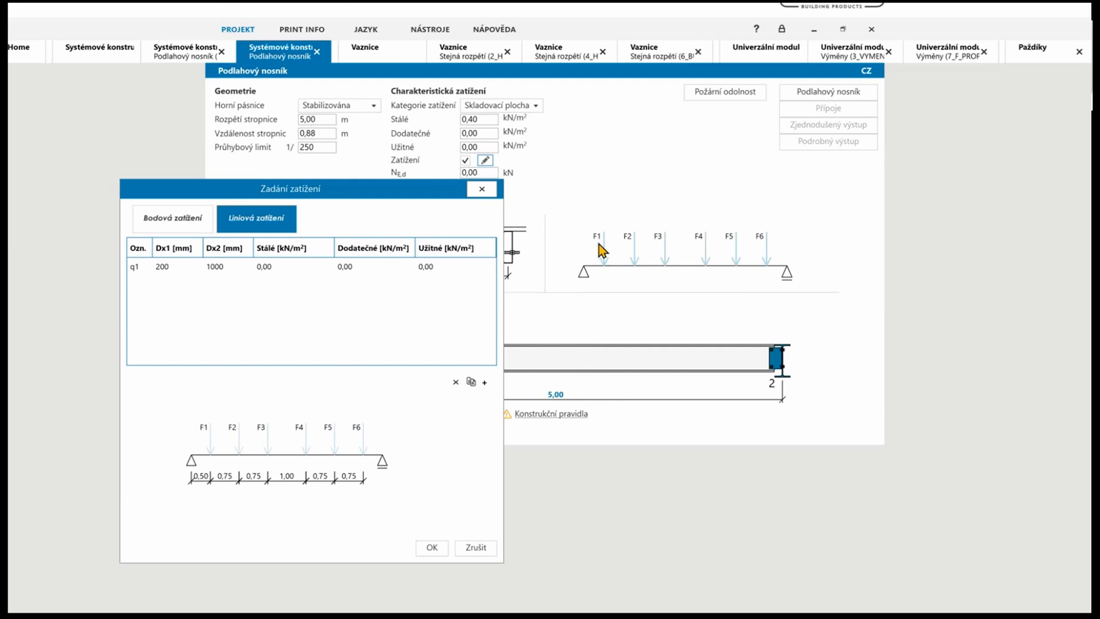
double_click(176, 267)
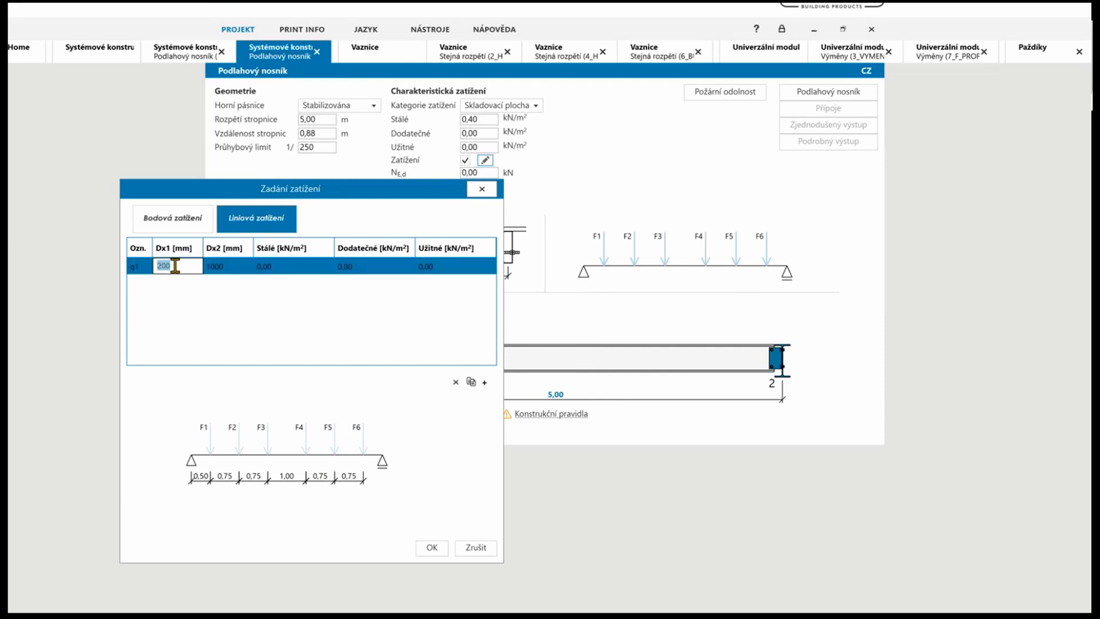
type("0")
key("Tab")
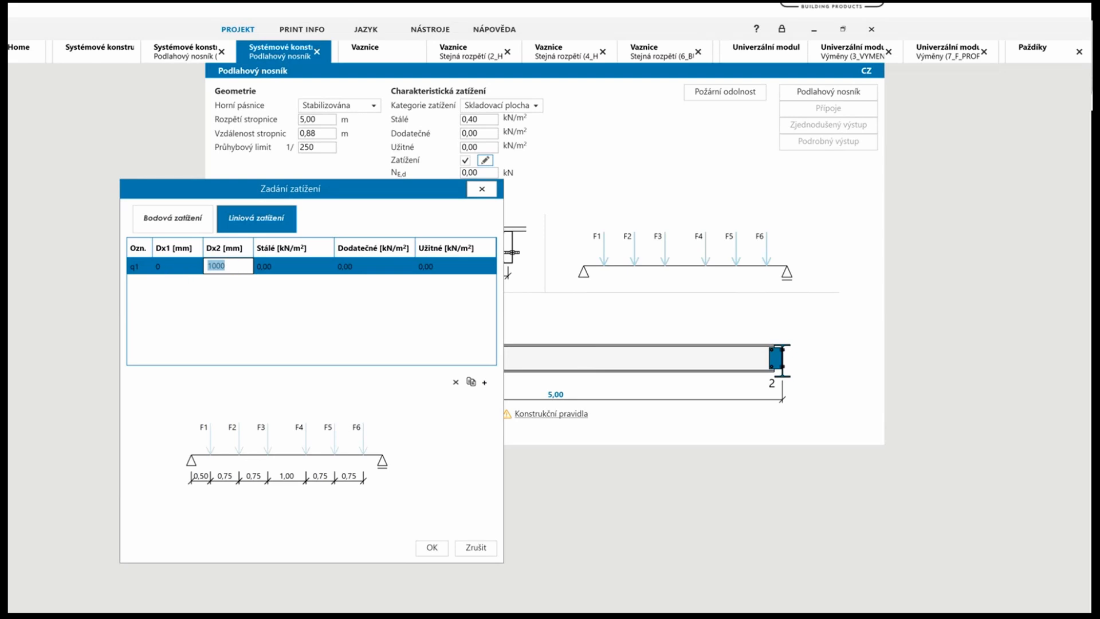
type("500")
key("Tab")
key("Tab")
key("Tab")
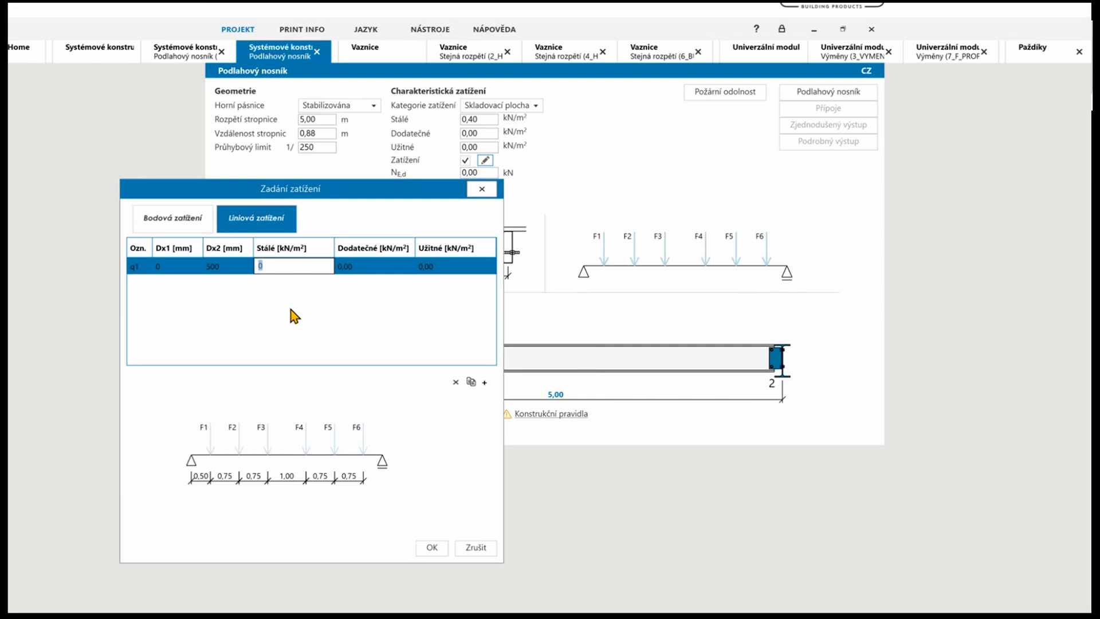
type("2")
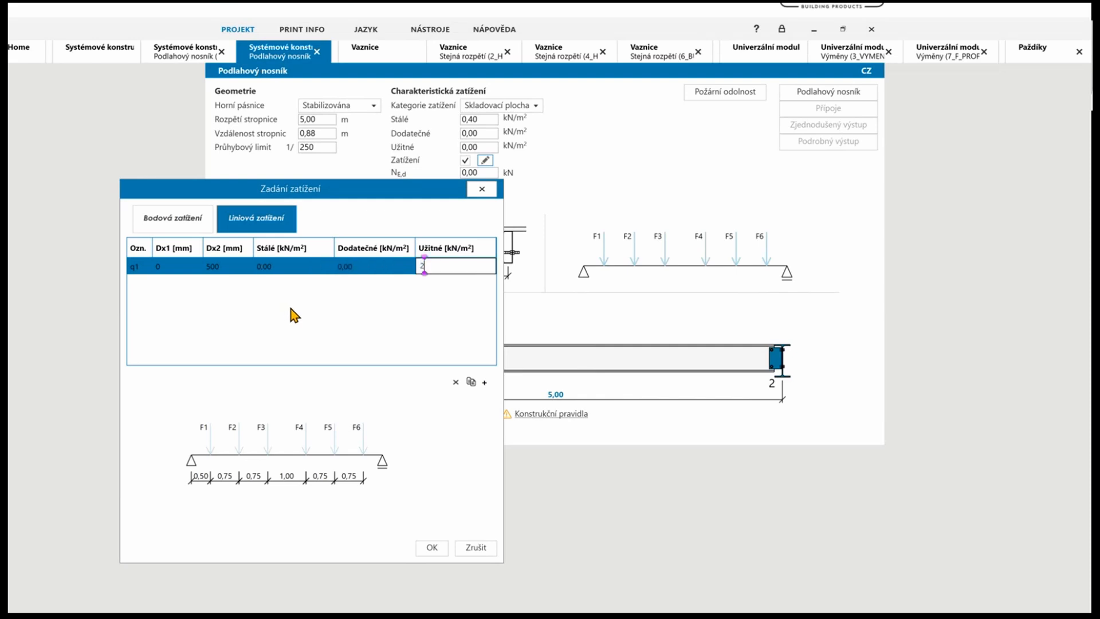
key("Return")
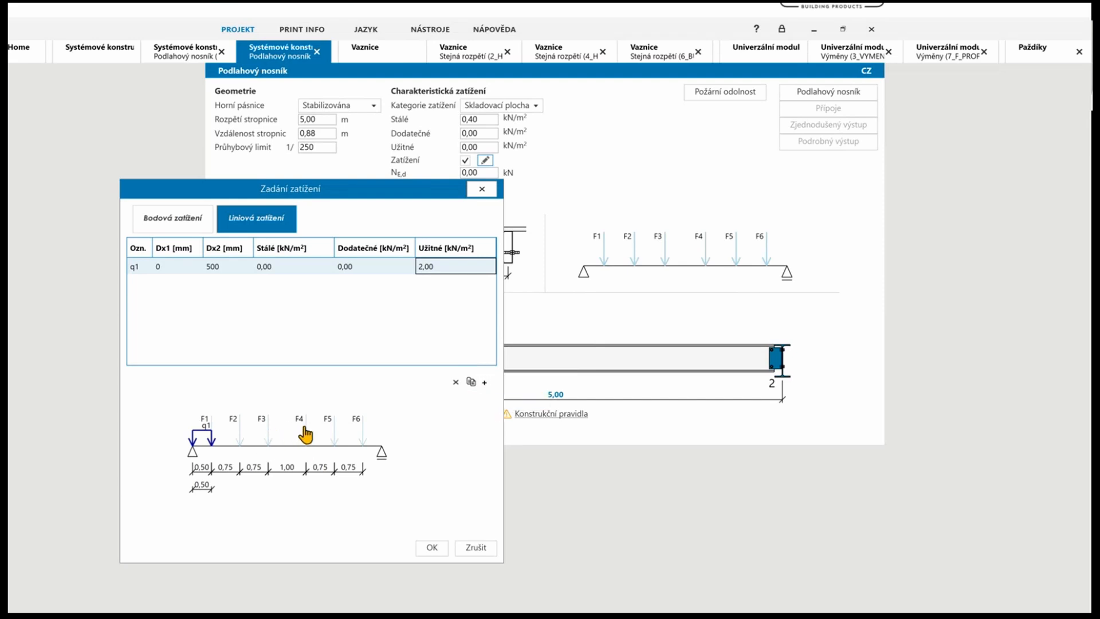
Add line load q2 with Dx1 1500 mm, Dx2 1000 mm and a live load of 2 kN/m²
left_click(483, 386)
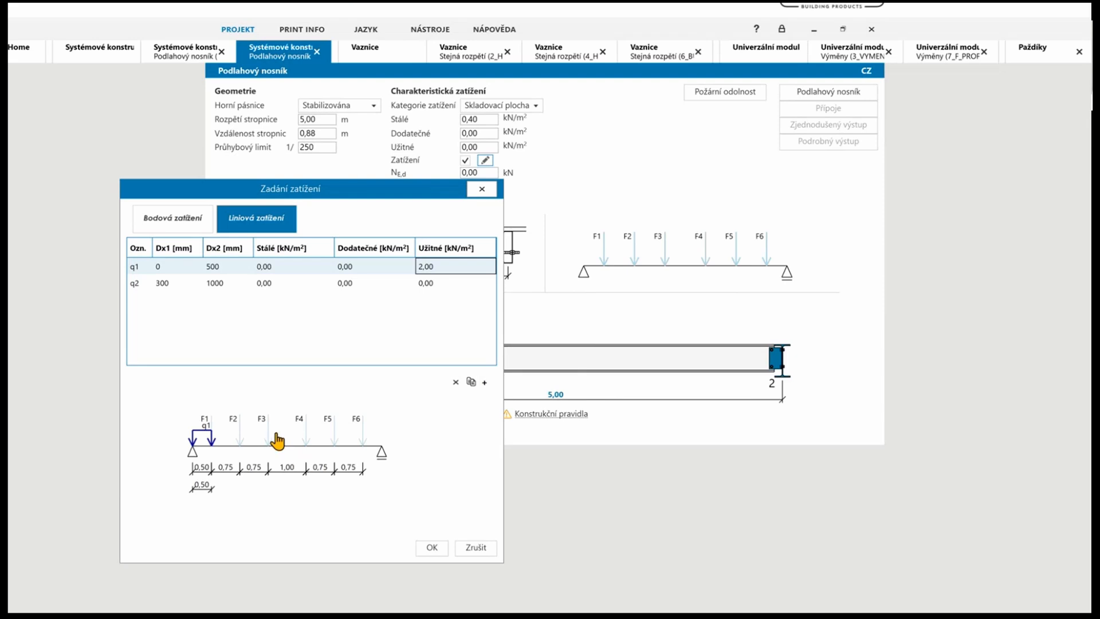
left_click(178, 284)
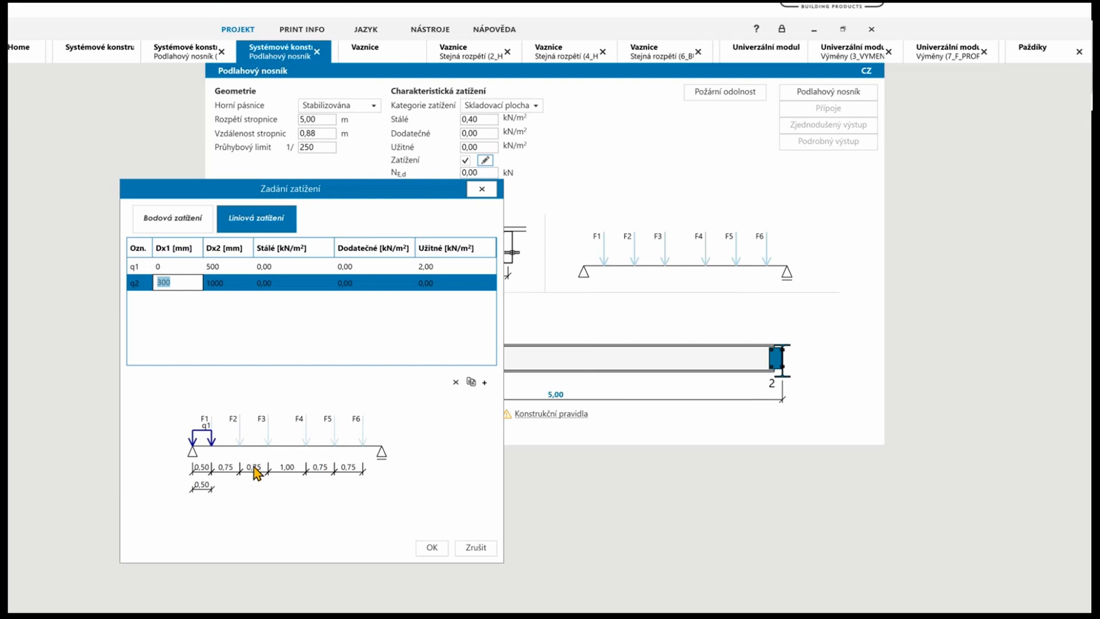
type("1500")
key("Tab")
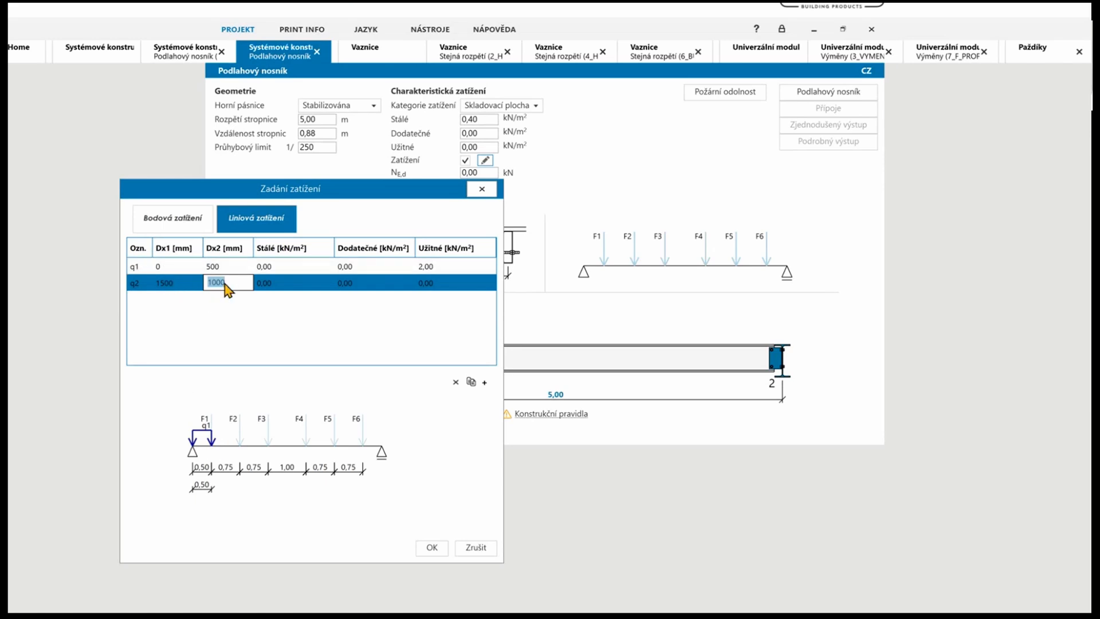
type("1000")
key("Tab")
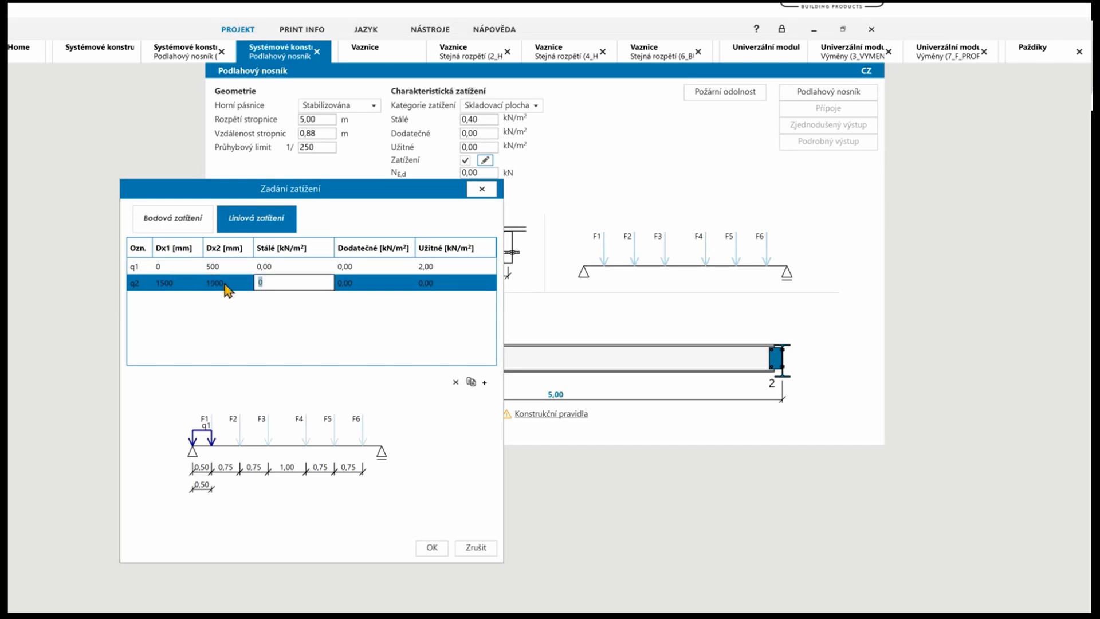
key("Tab")
key("Tab")
type("2")
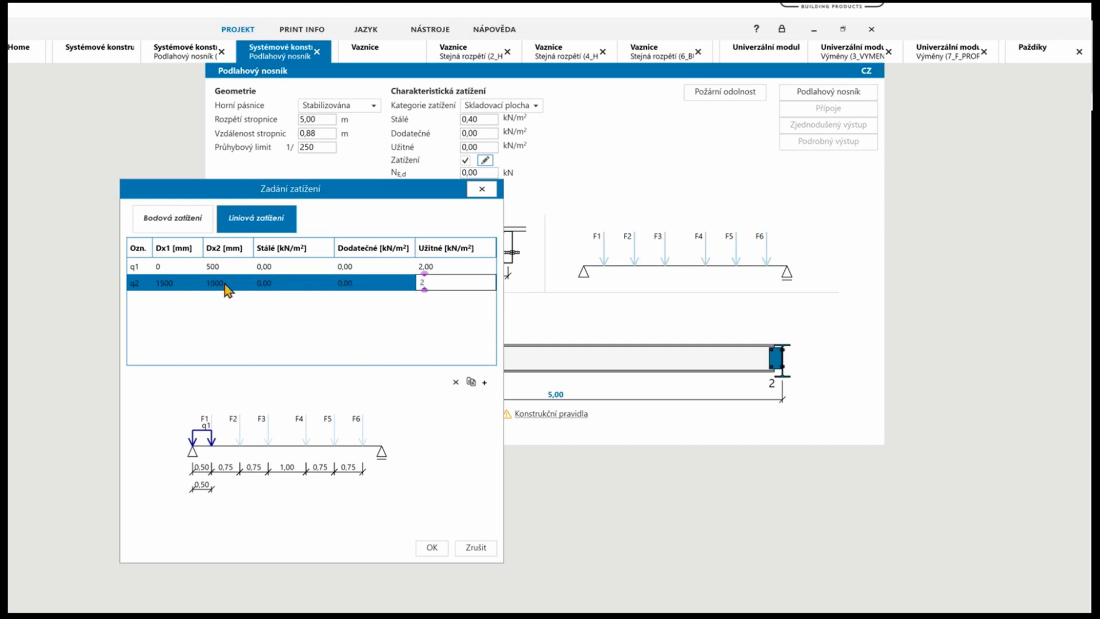
key("Return")
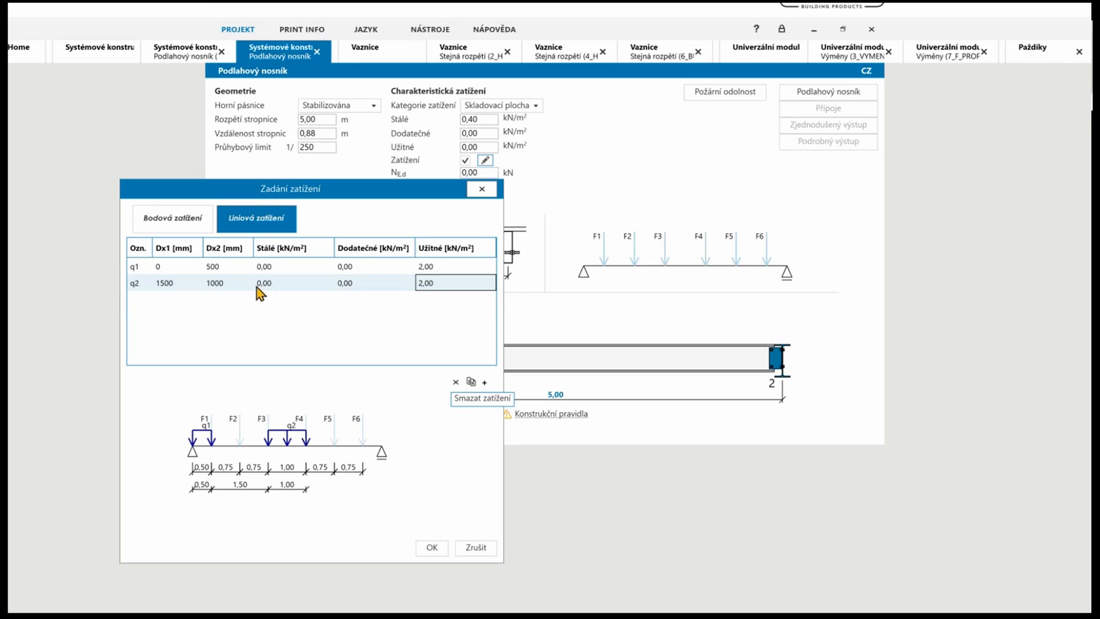
Duplicate line load q2 and set the copy's Dx2 to 500 mm
left_click(185, 286)
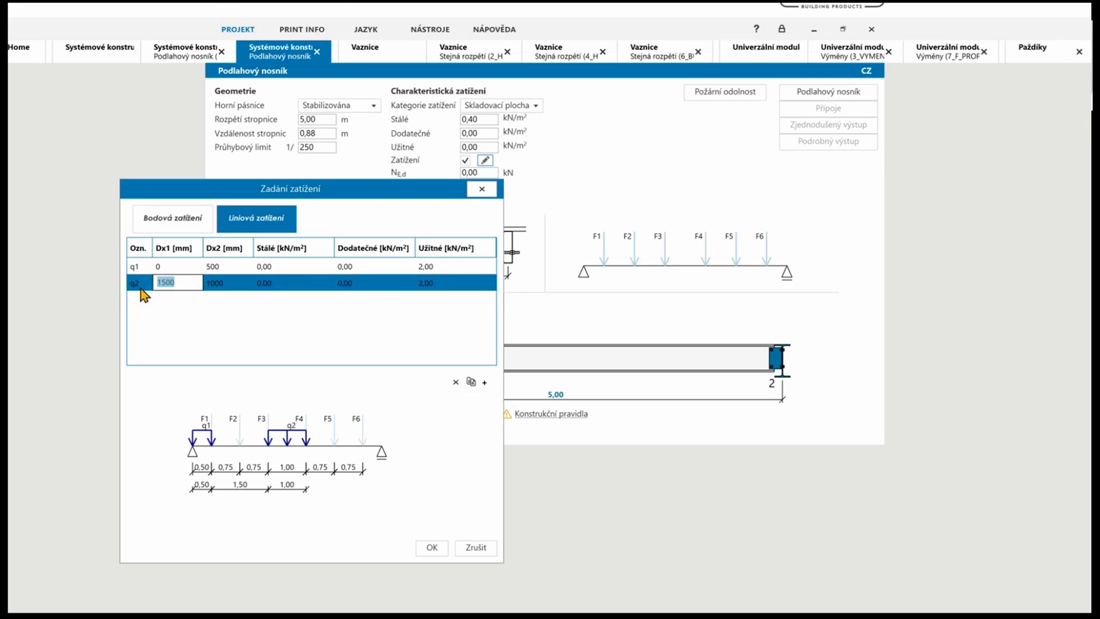
left_click(141, 287)
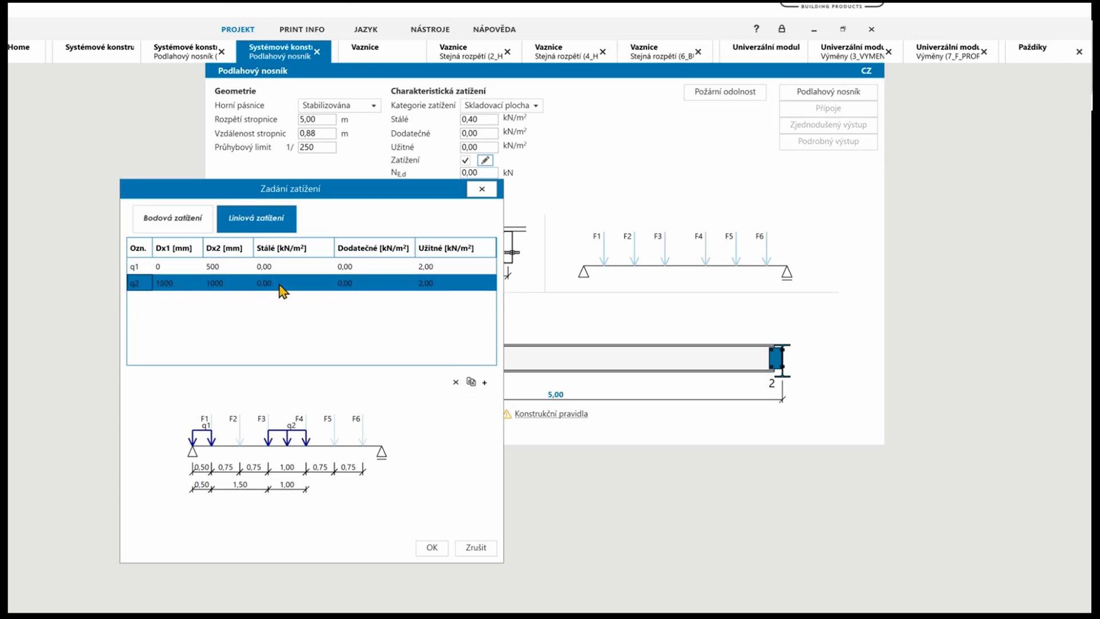
left_click(471, 382)
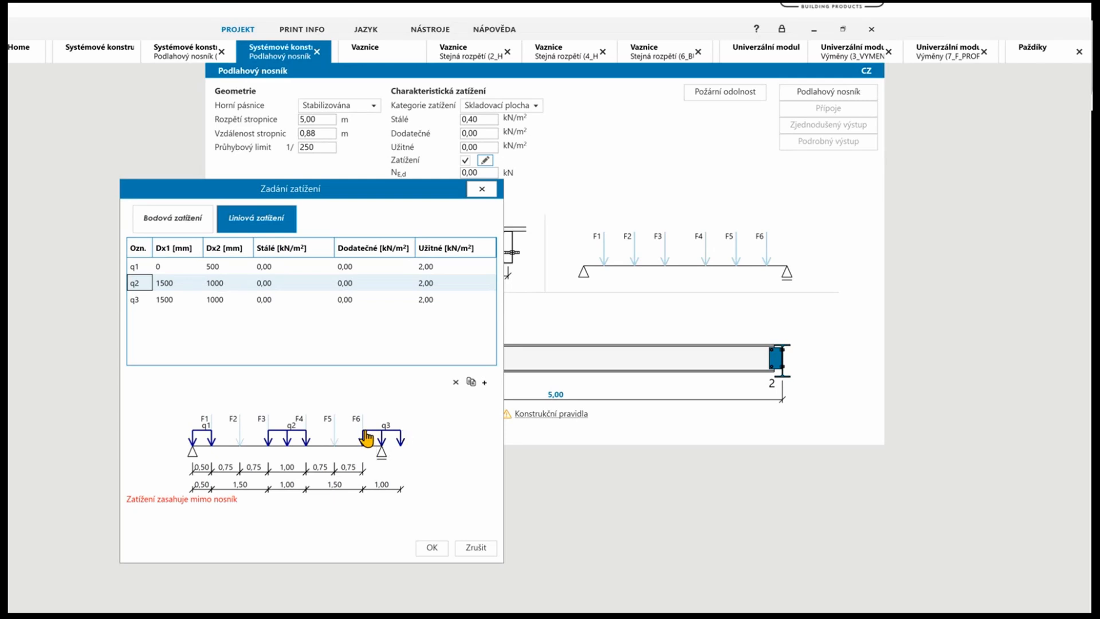
double_click(220, 299)
type("500")
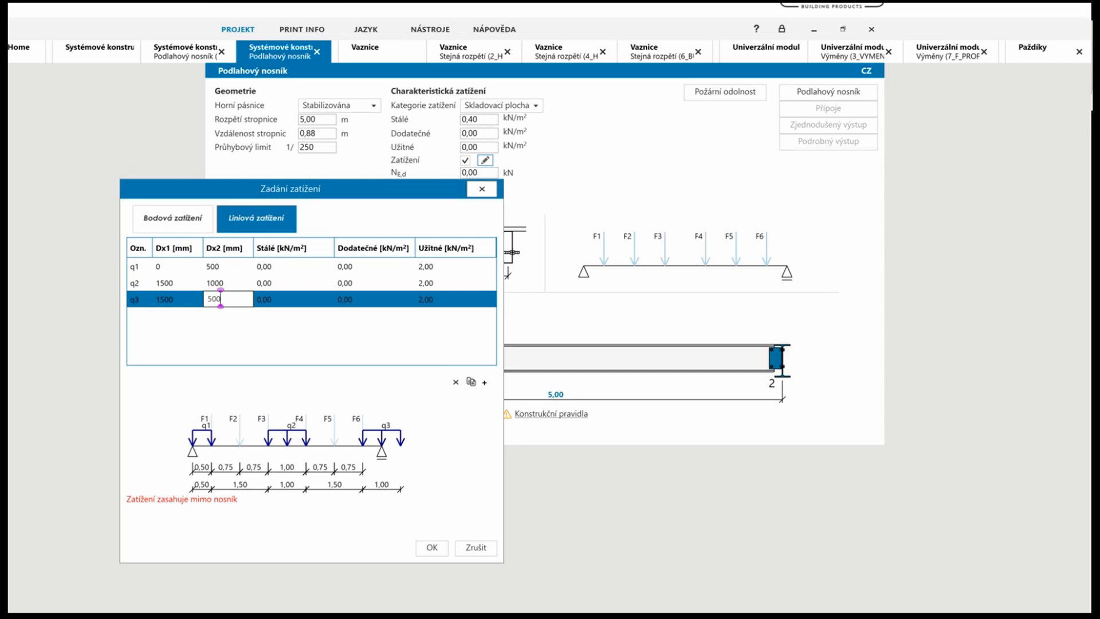
key("Return")
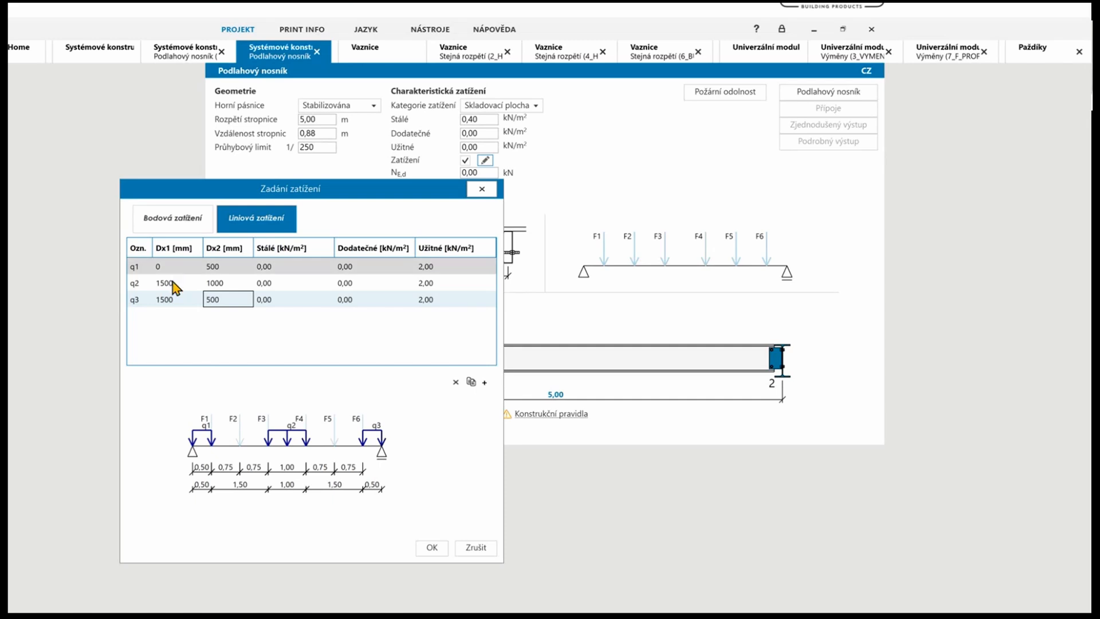
Check the point loads against the line loads, accept the load definitions and calculate the floor beam
left_click(171, 219)
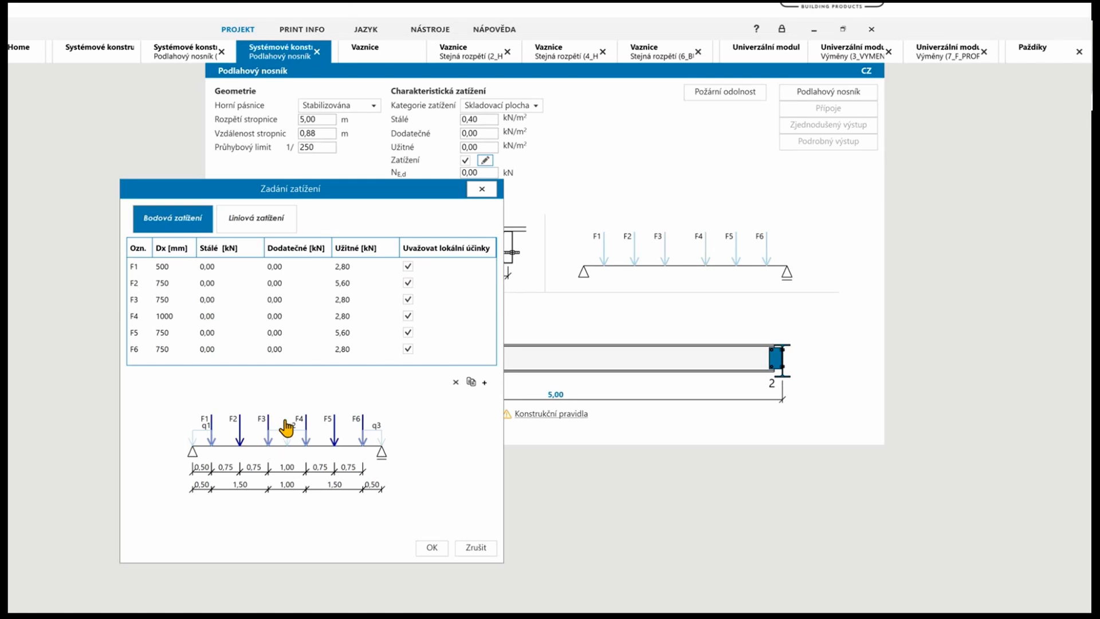
left_click(253, 225)
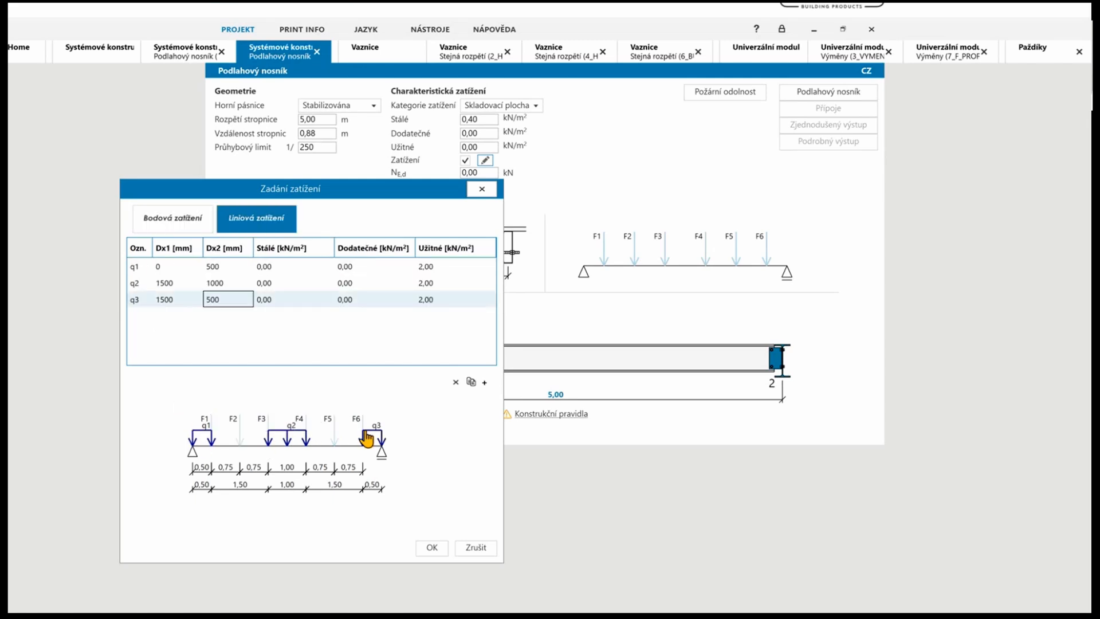
left_click(432, 547)
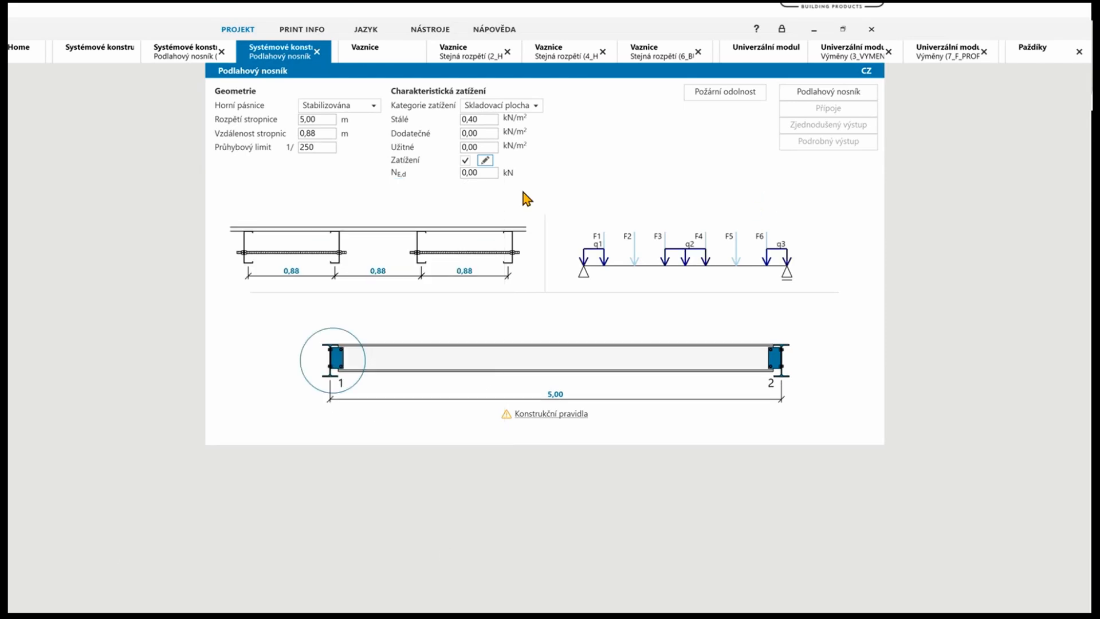
left_click(826, 96)
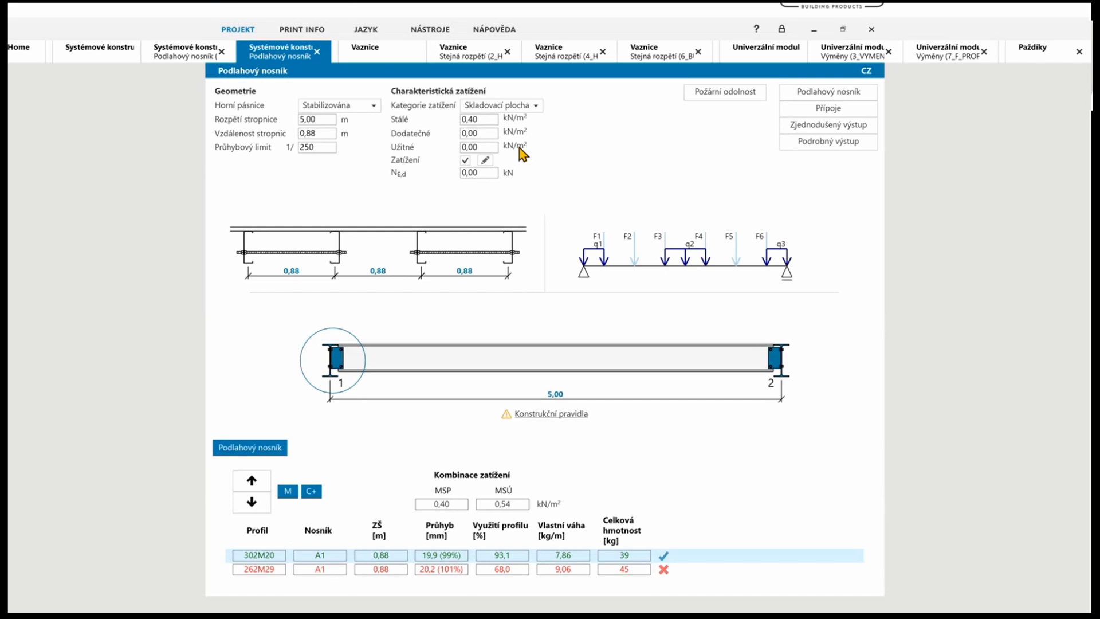
Delete all three line loads from the floor beam's load definitions and accept the change
left_click(486, 163)
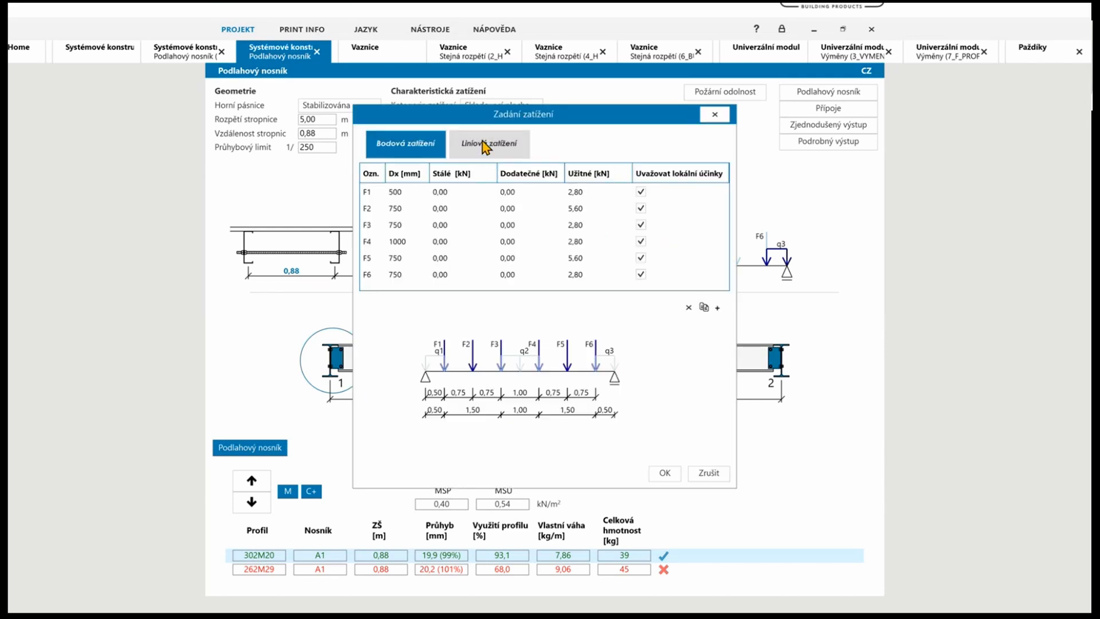
left_click(486, 148)
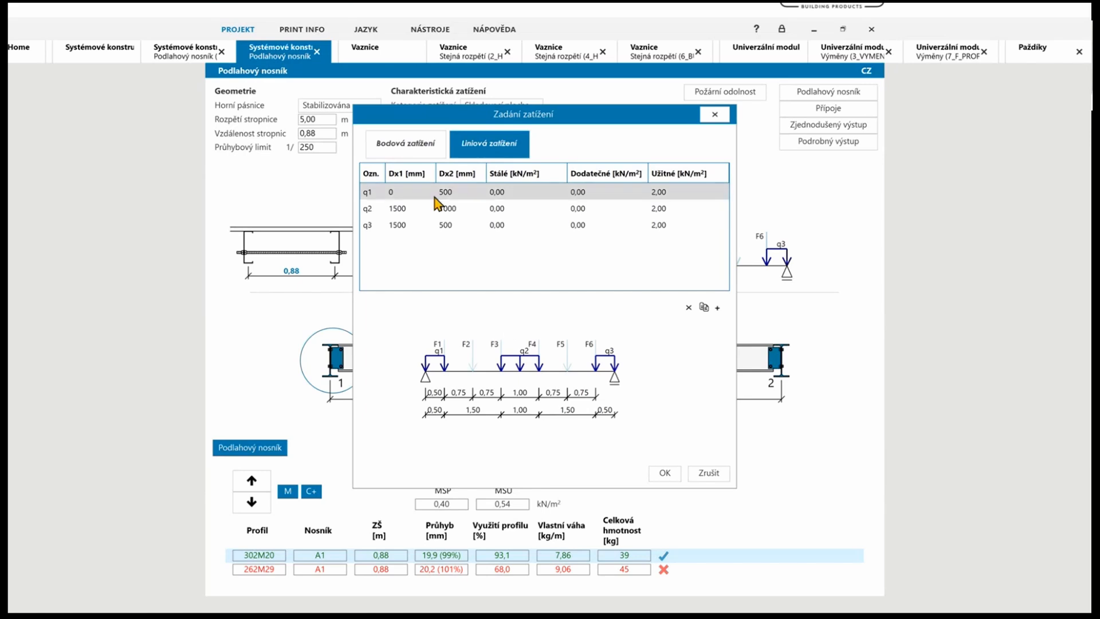
left_click(593, 191)
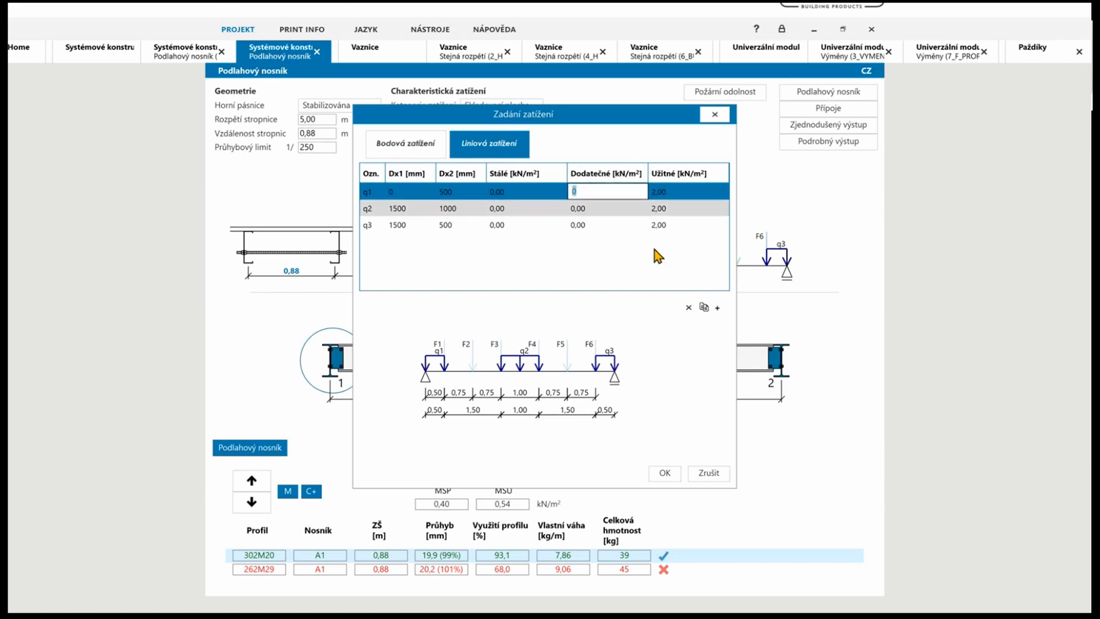
left_click(689, 307)
left_click(540, 192)
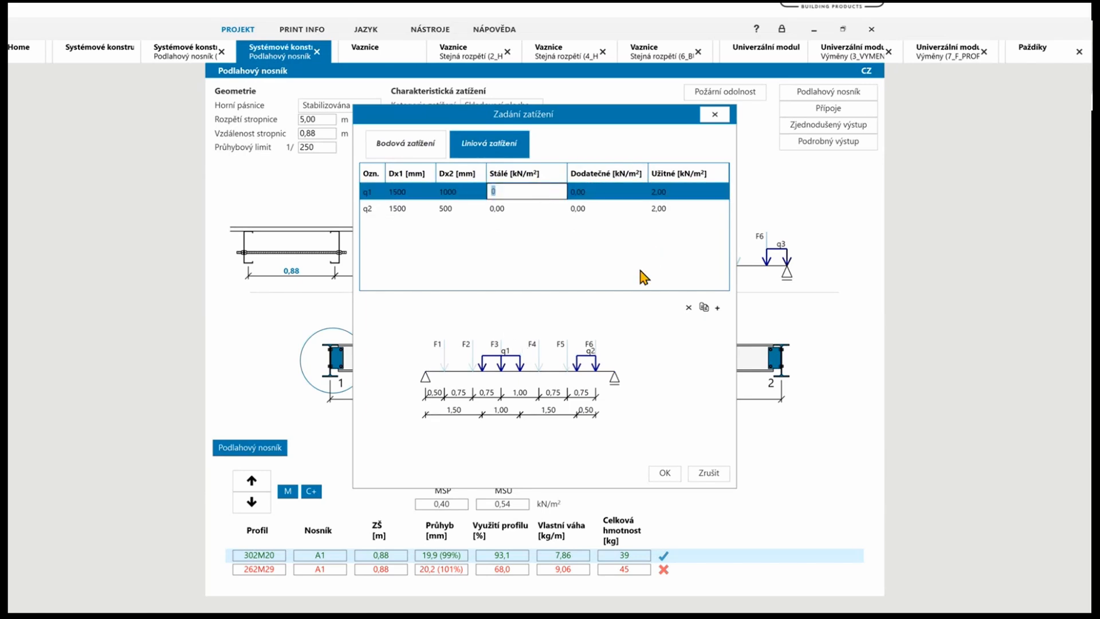
left_click(685, 310)
left_click(601, 191)
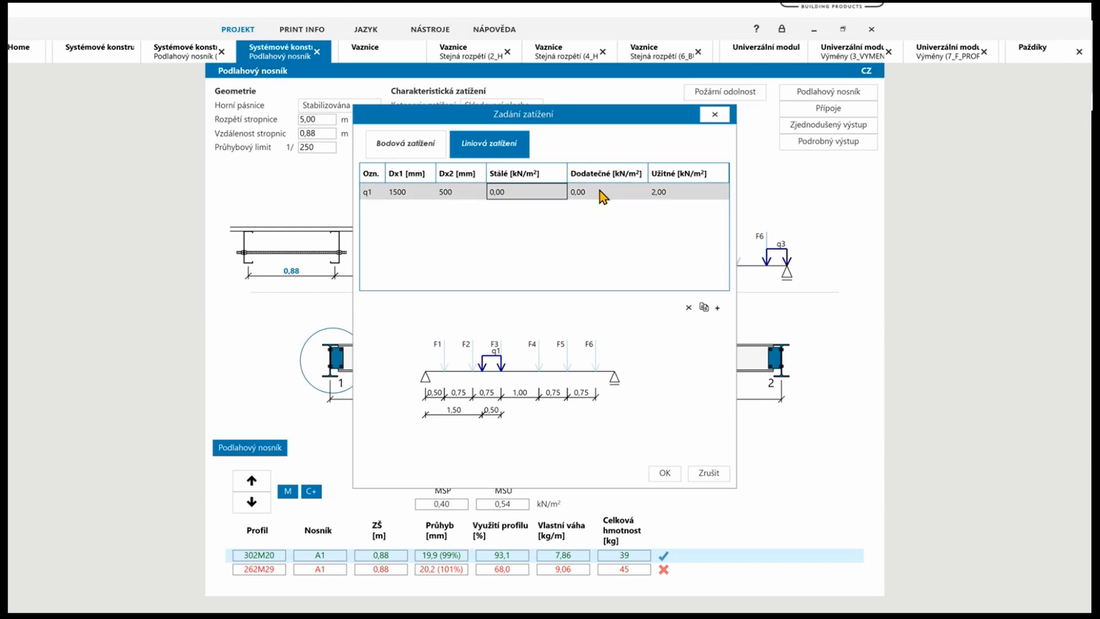
left_click(687, 307)
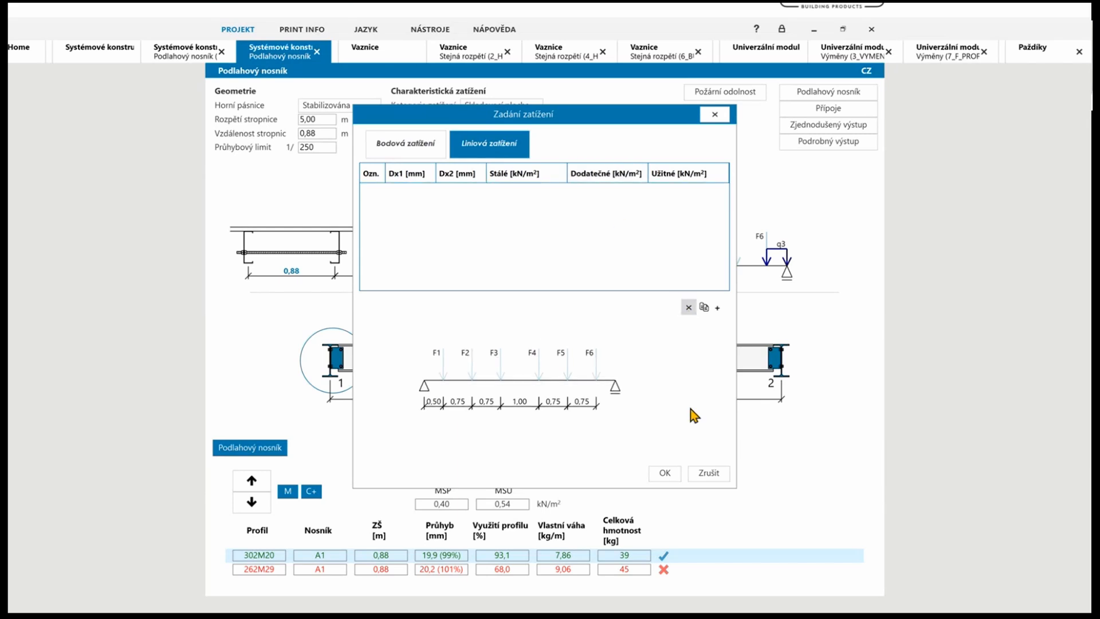
left_click(675, 473)
Set the uniform live load (Užitné) to 2 kN/m² and calculate the floor beam
left_click(480, 147)
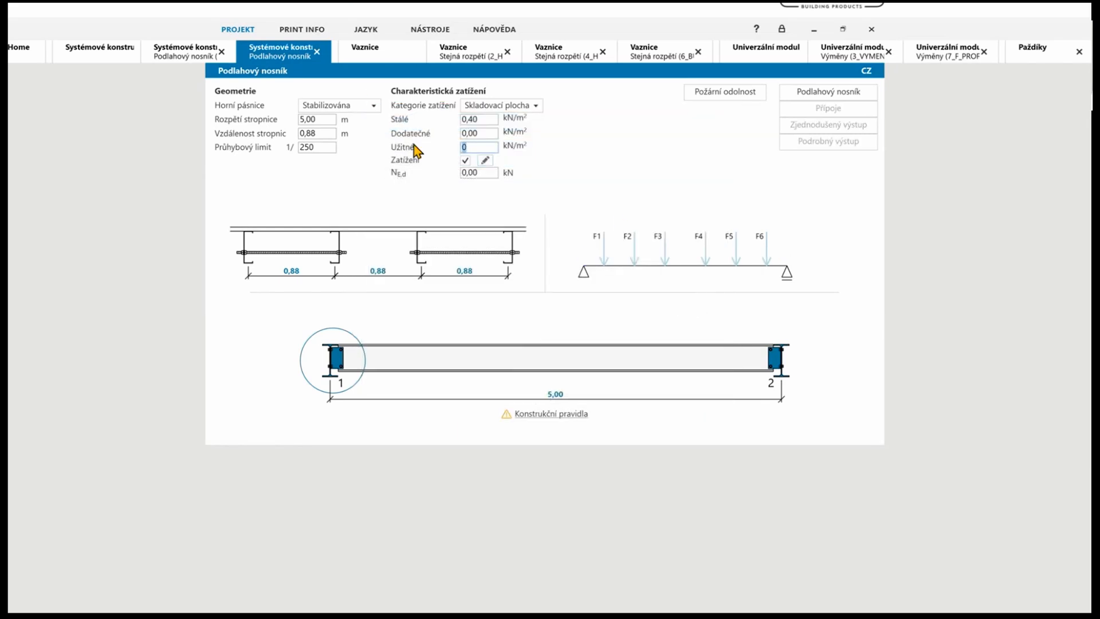
type("2")
key("Tab")
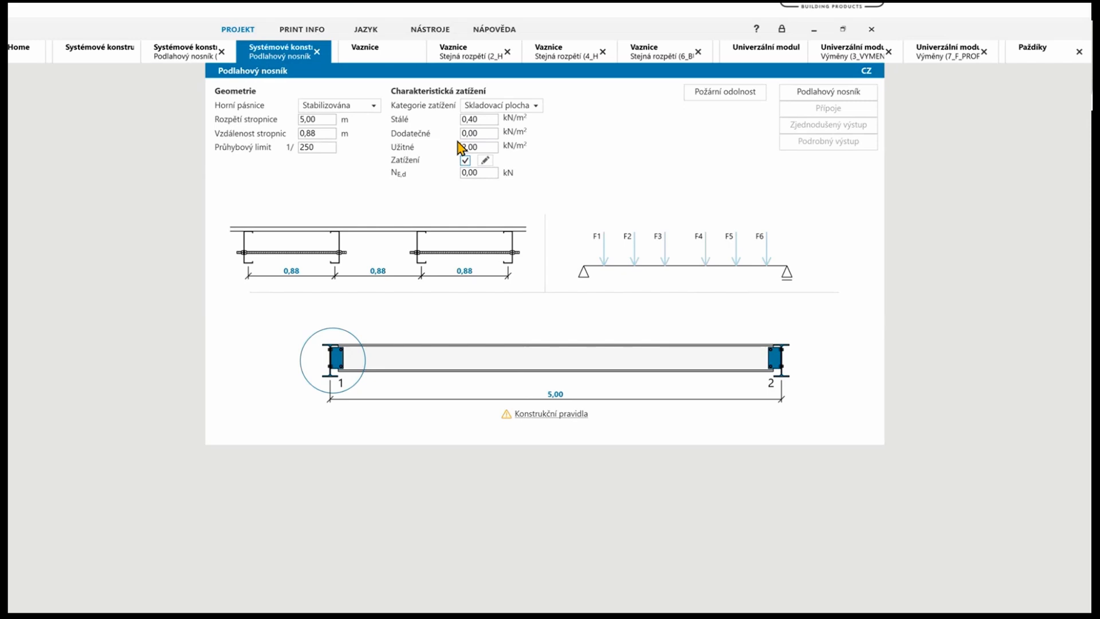
left_click(798, 91)
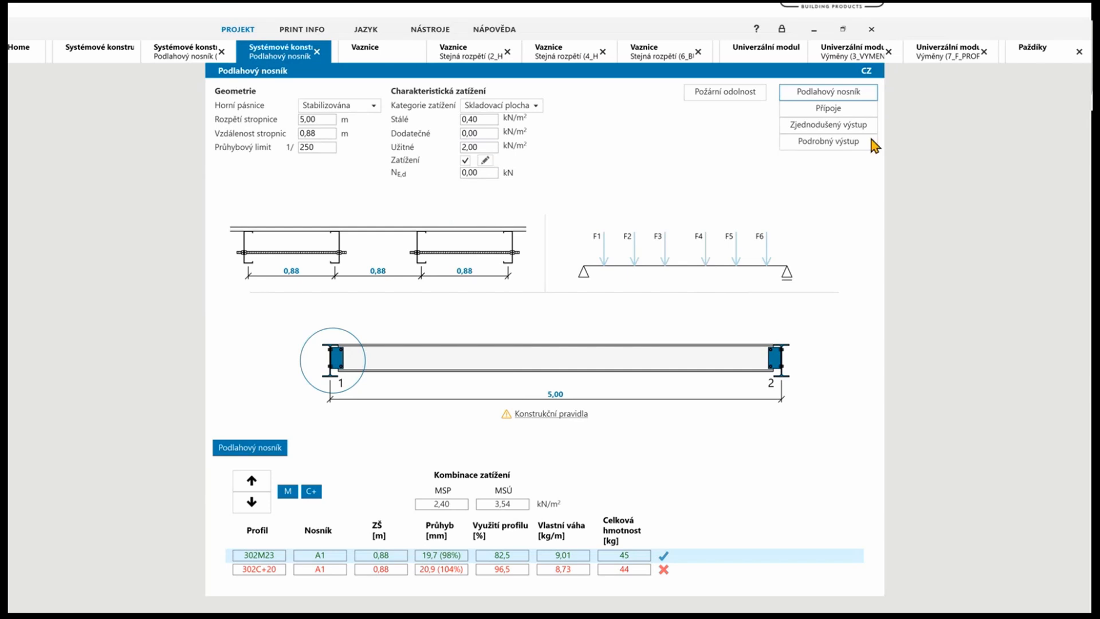
Display the next lighter M profile for the floor beam and check the line load definitions in the load dialog
left_click(246, 507)
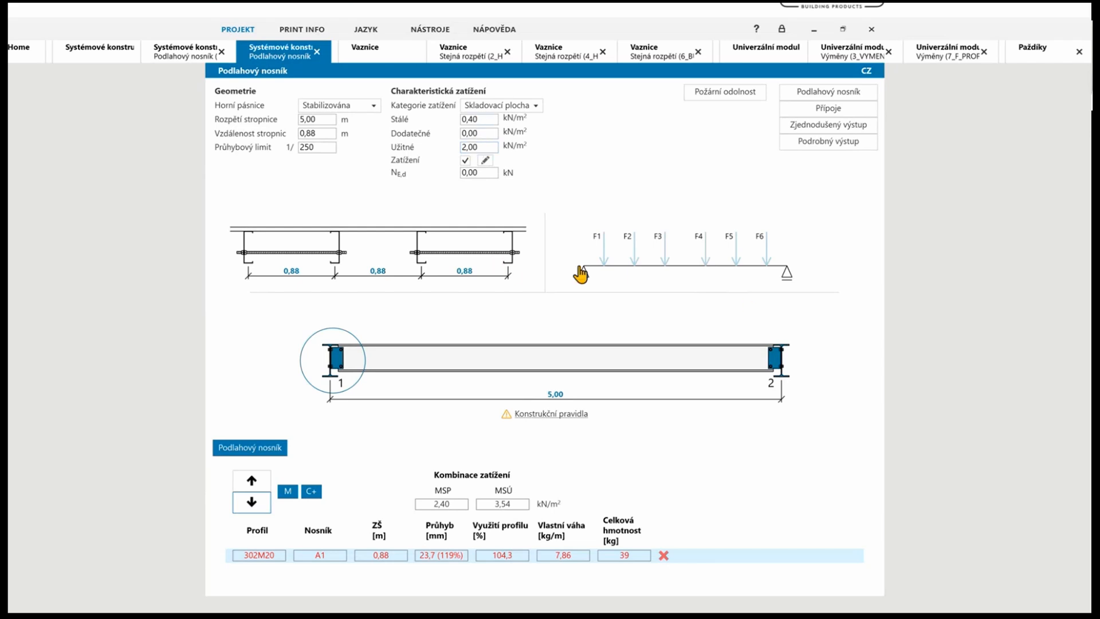
left_click(484, 161)
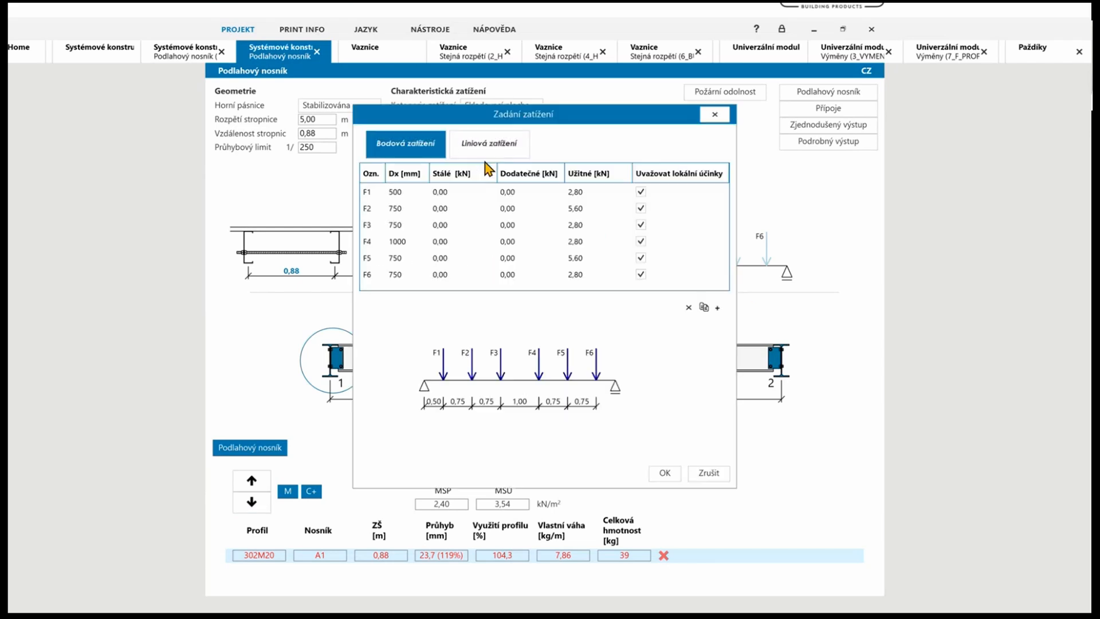
left_click(487, 148)
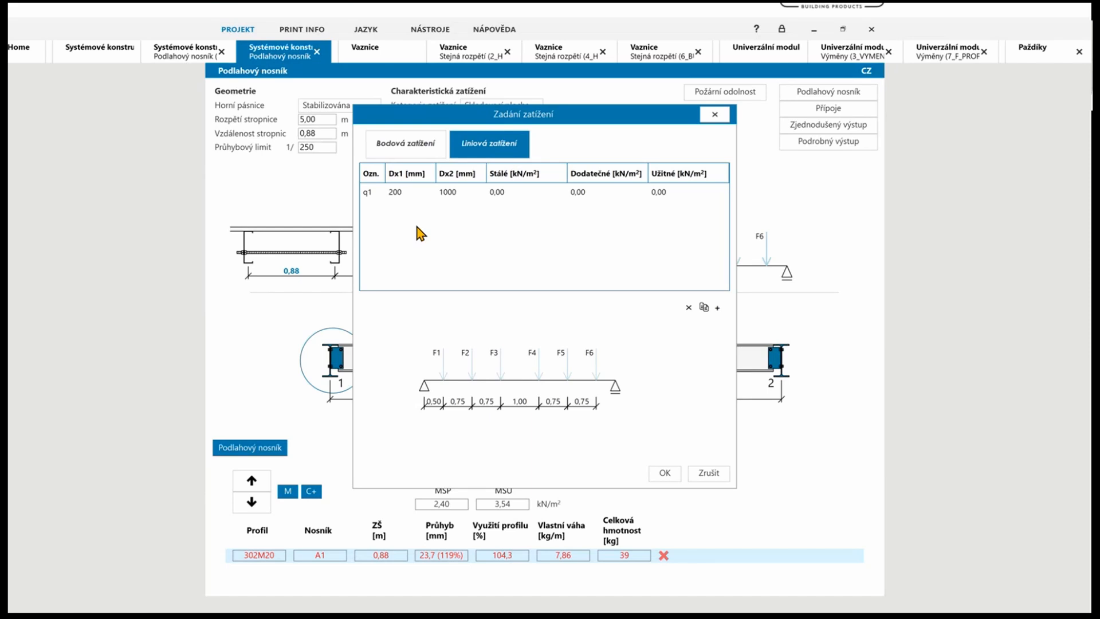
left_click(433, 195)
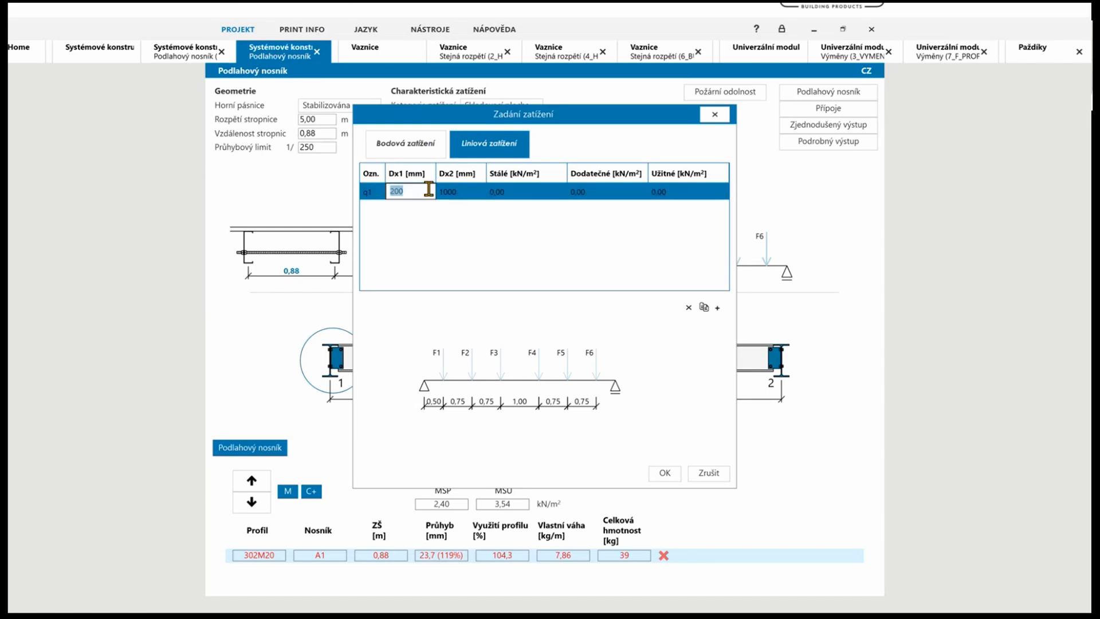
left_click(723, 119)
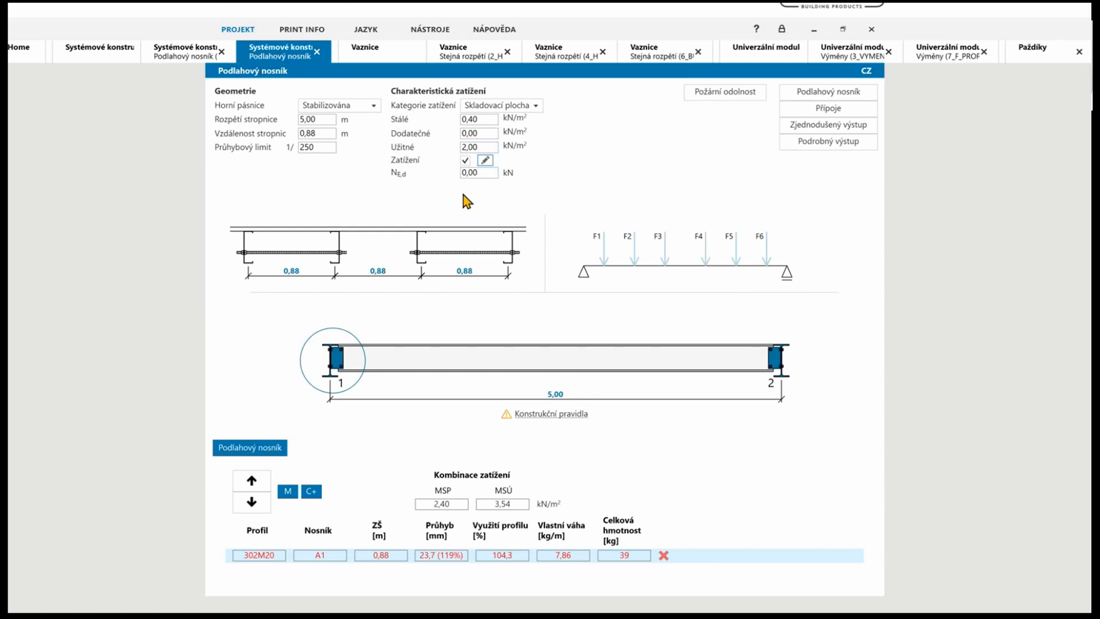
Turn off the additional loads (Zatížení), set the axial force N E,d to 10 kN and calculate the floor beam
left_click(465, 160)
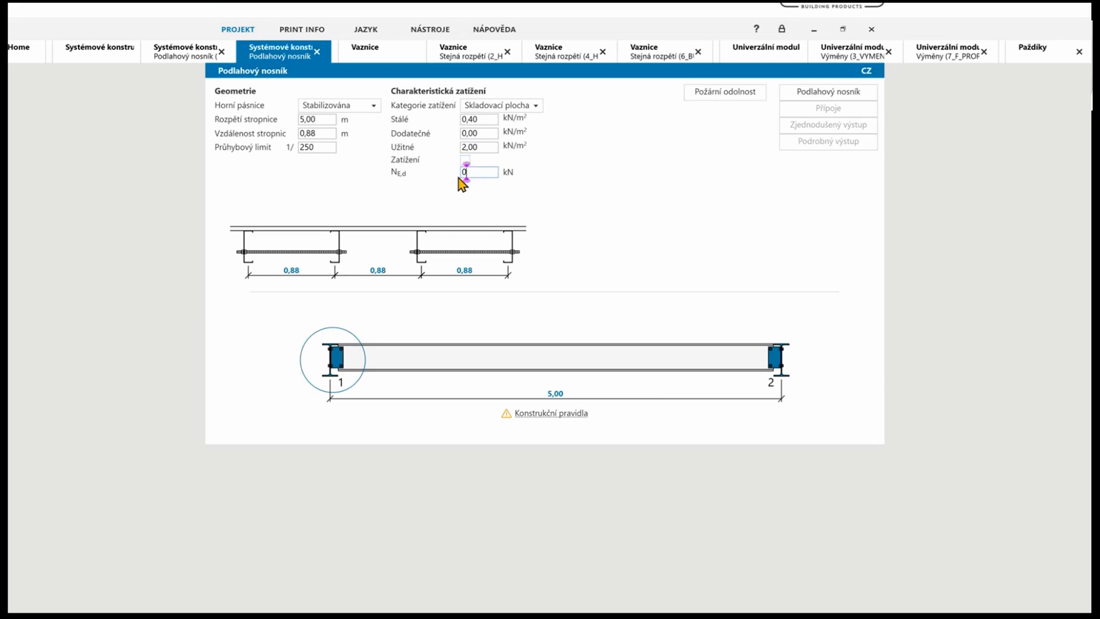
left_click_drag(458, 177, 433, 178)
type("5")
key("Tab")
left_click_drag(489, 173, 431, 177)
type("10")
key("Tab")
left_click(853, 95)
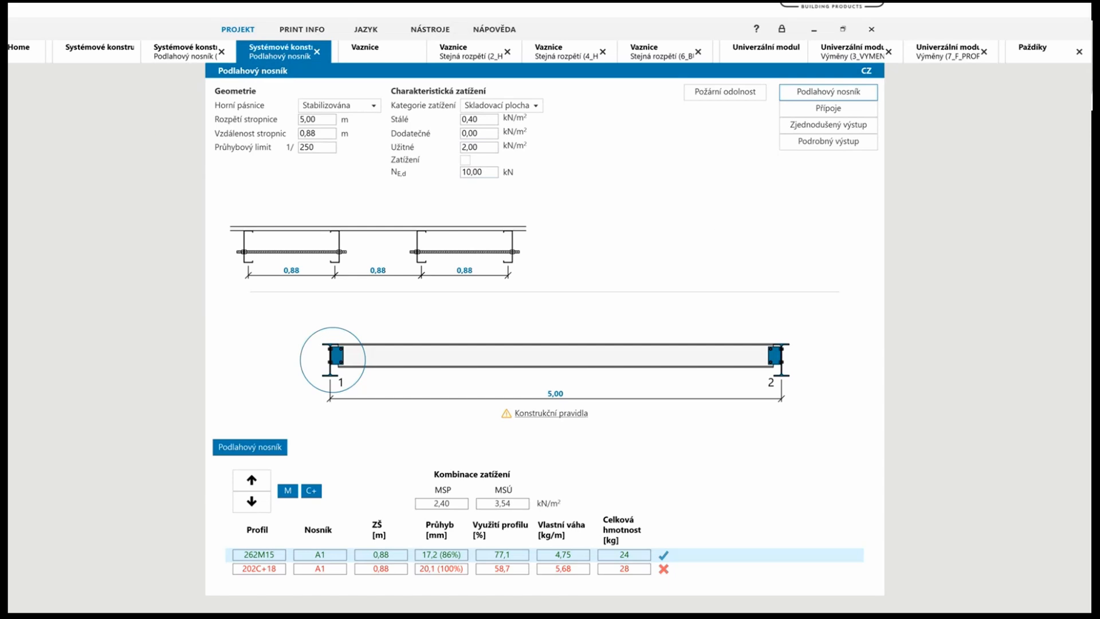
Switch to the webinar presentation and advance to the support reactions slide (Podporové reakce)
key("alt+Tab")
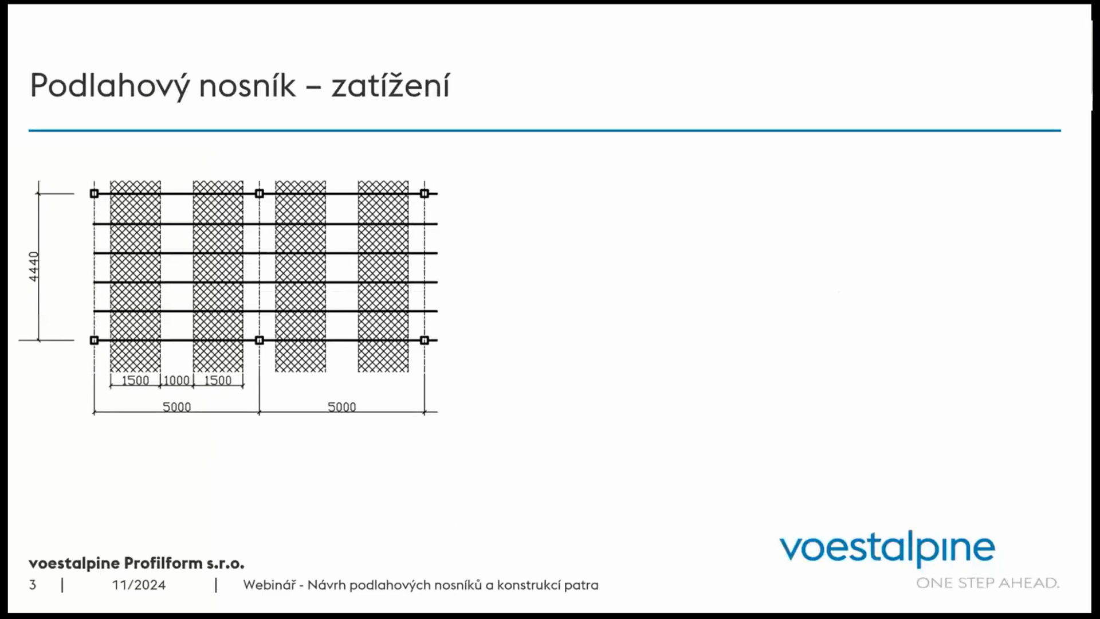
left_click(911, 319)
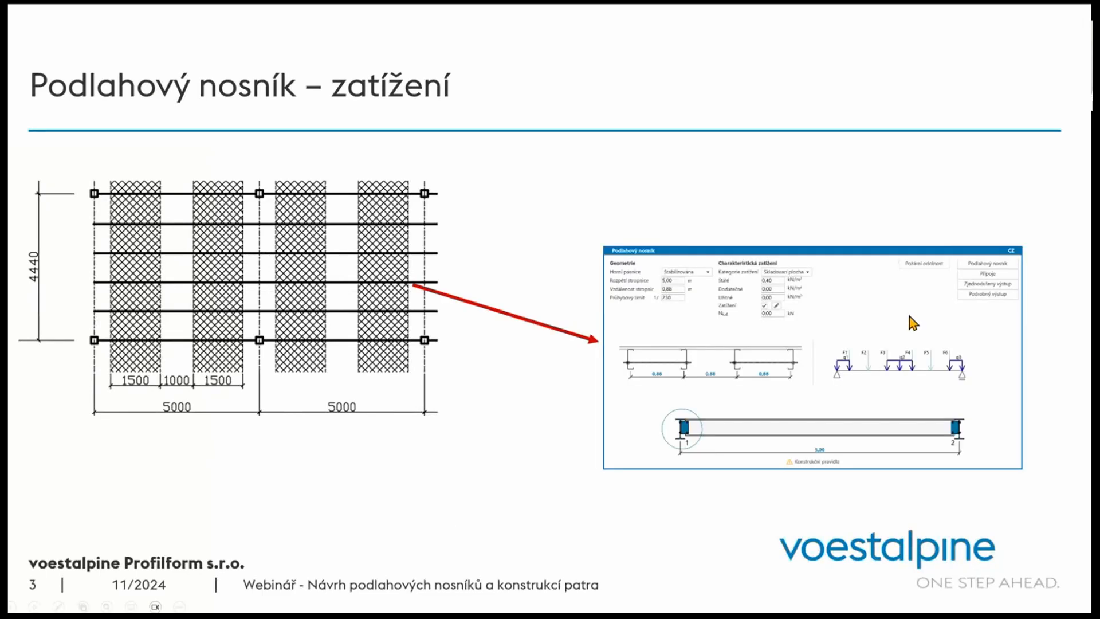
left_click(911, 316)
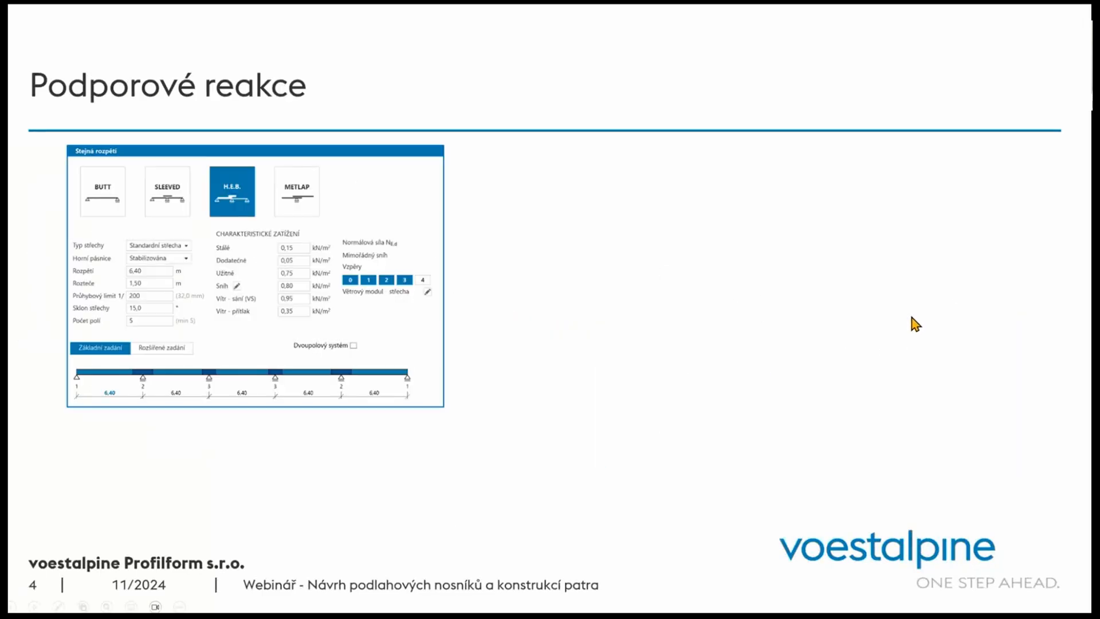
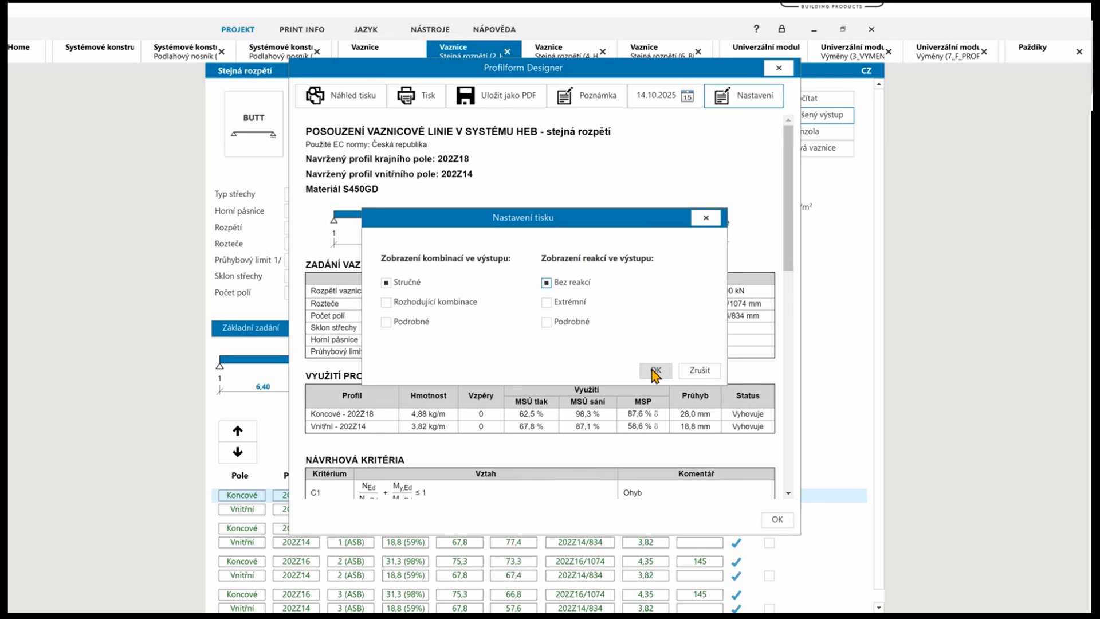
Accept the print settings with brief combinations and no reactions (Bez reakcí) and look through the H.E.B. purlin report
left_click(655, 372)
left_click_drag(788, 195, 795, 383)
left_click_drag(798, 312, 813, 126)
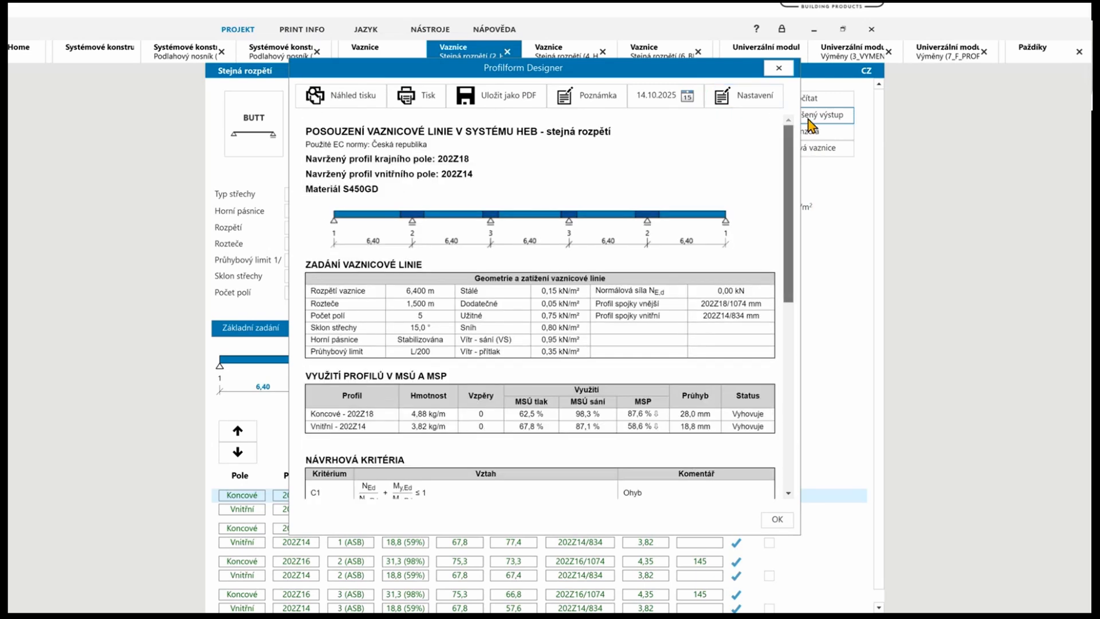
Set the report's reaction output to Extrémní and place the report beside the purlin input to examine the support reactions
left_click(743, 97)
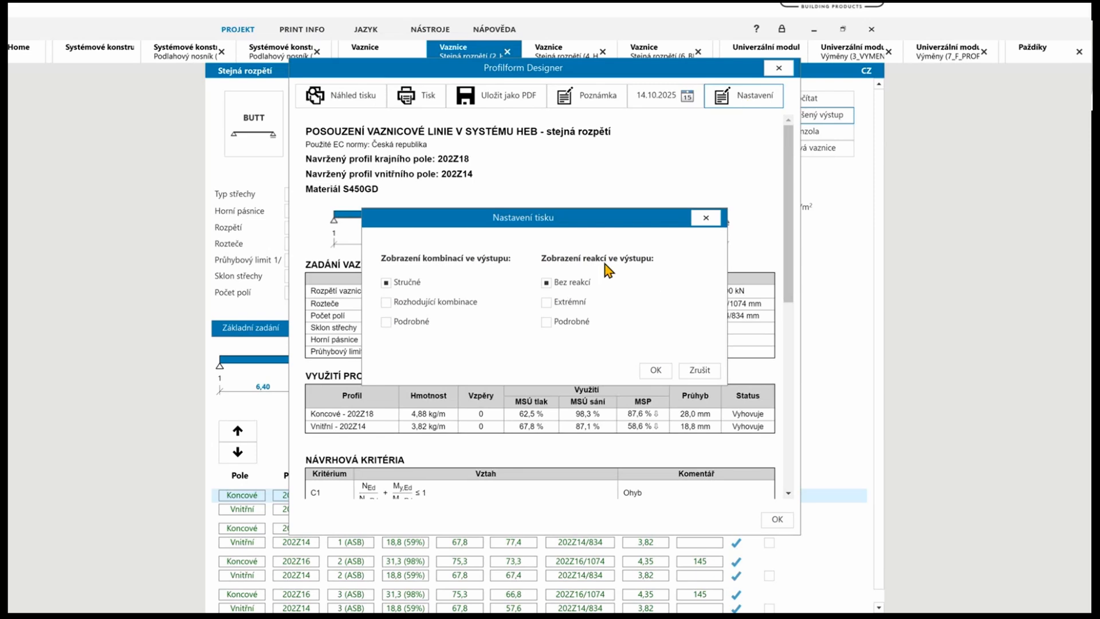
left_click(562, 304)
left_click(658, 371)
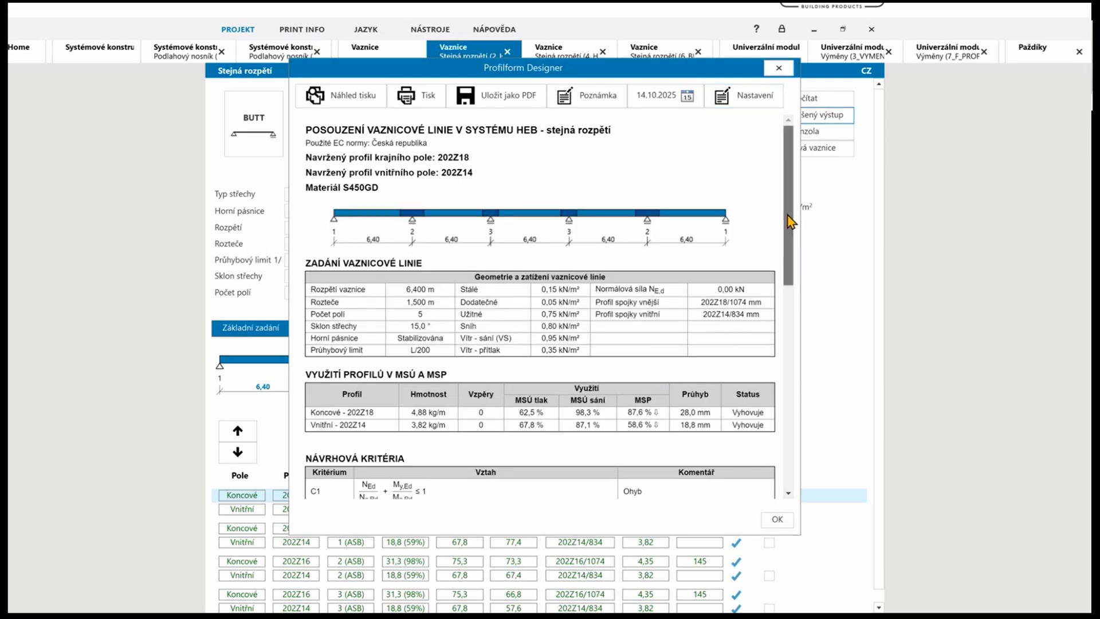
left_click_drag(790, 221, 789, 422)
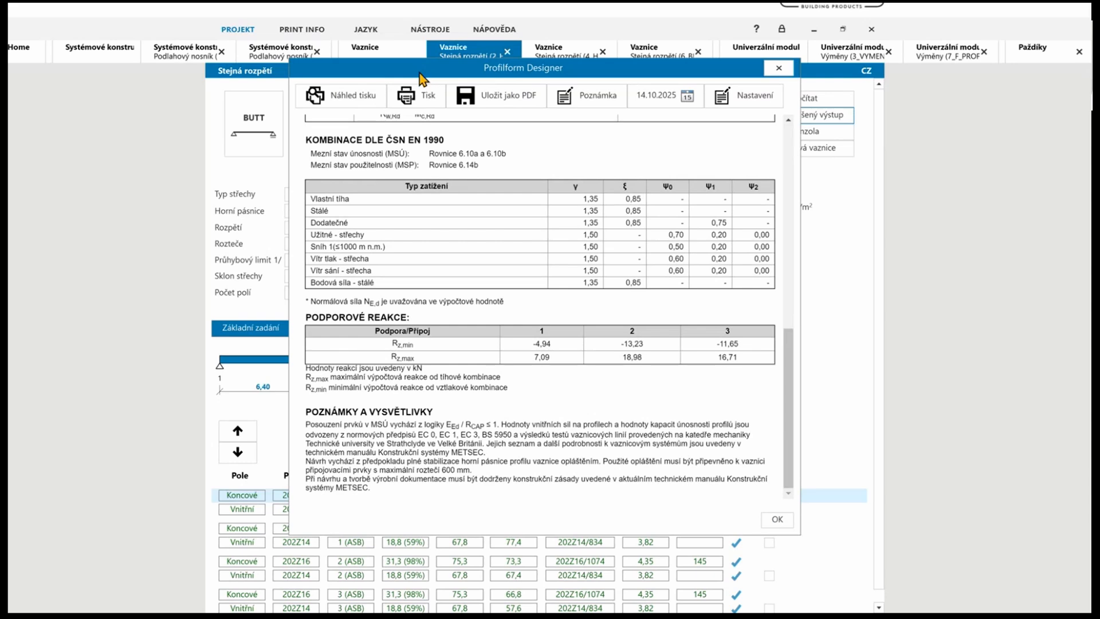
left_click_drag(419, 73, 742, 60)
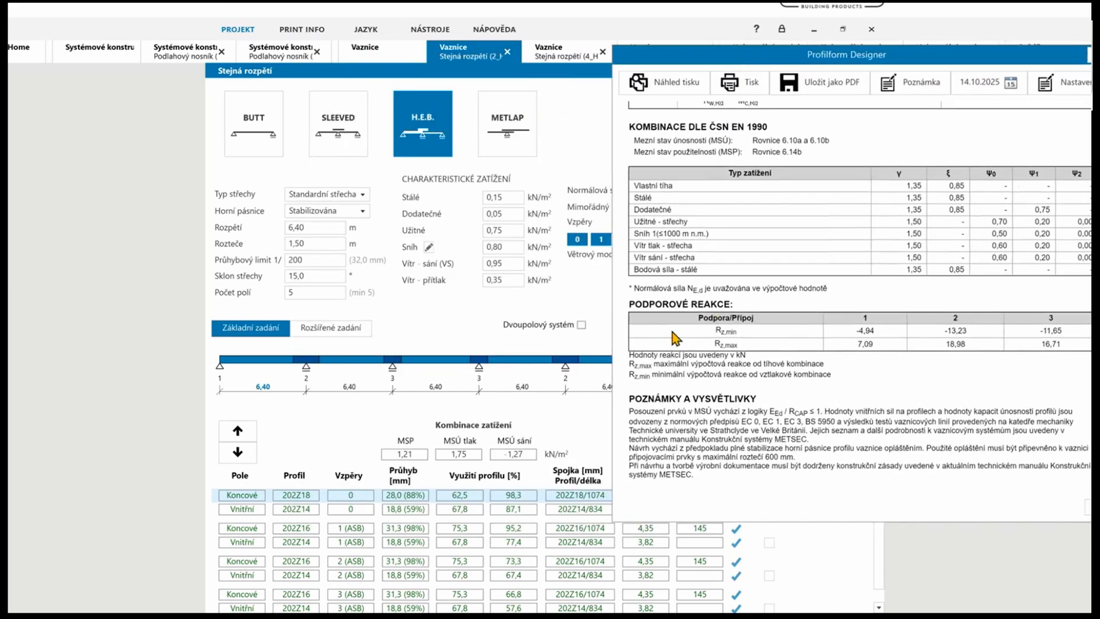
left_click_drag(831, 55, 761, 56)
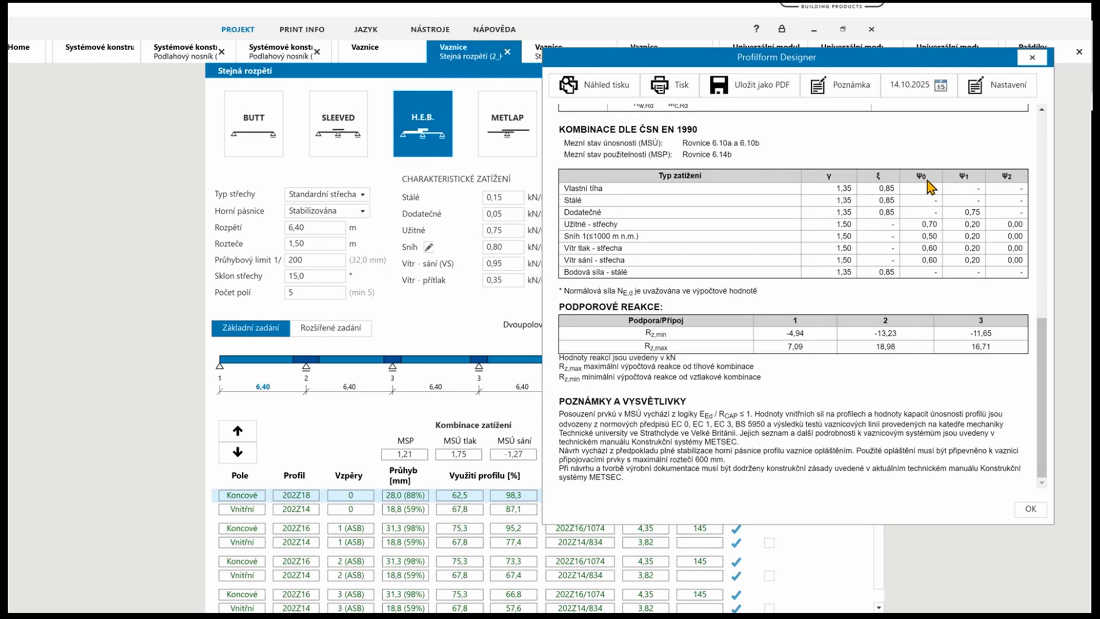
Set the report's reaction output to Podrobné, examine the reactions per load type and the R z,min values, and close the report
left_click(1013, 86)
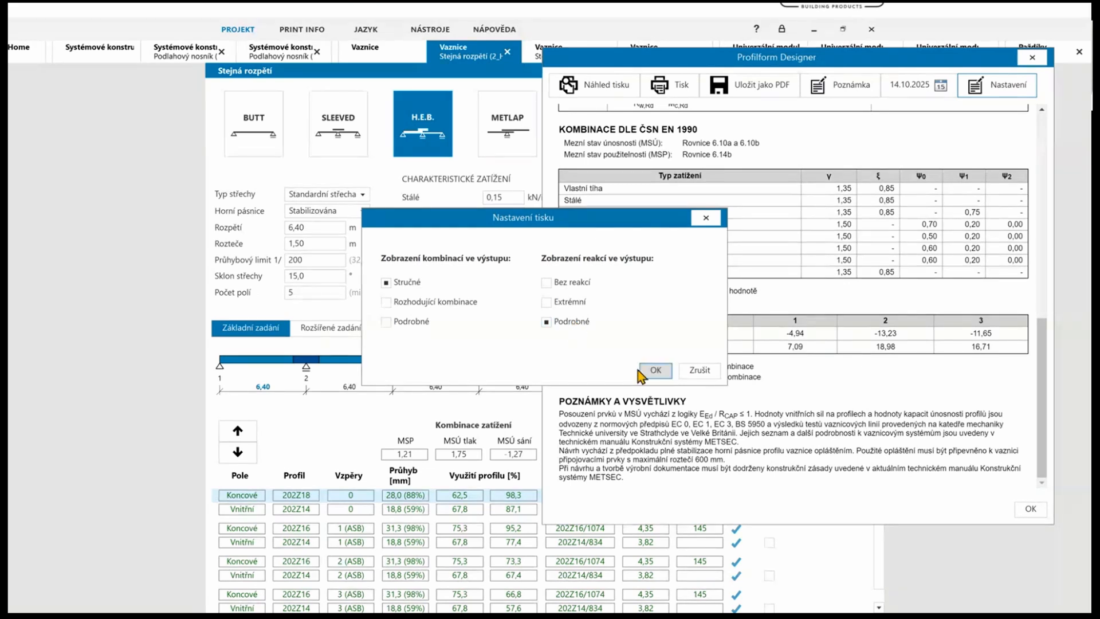
left_click(653, 370)
scroll(1043, 339, "down", 1)
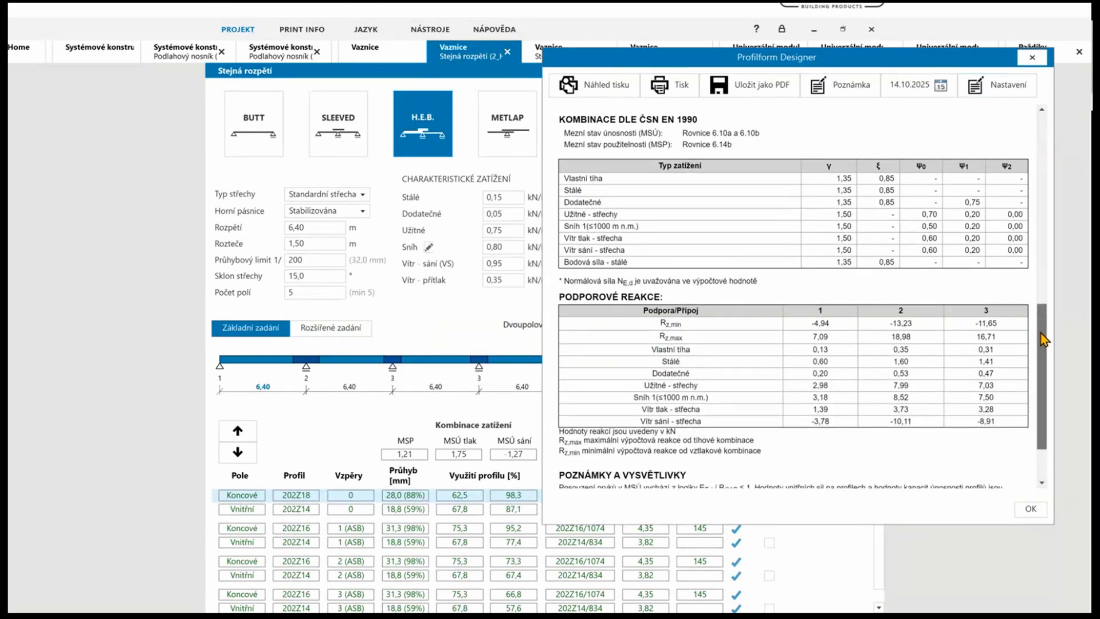
scroll(1043, 339, "down", 1)
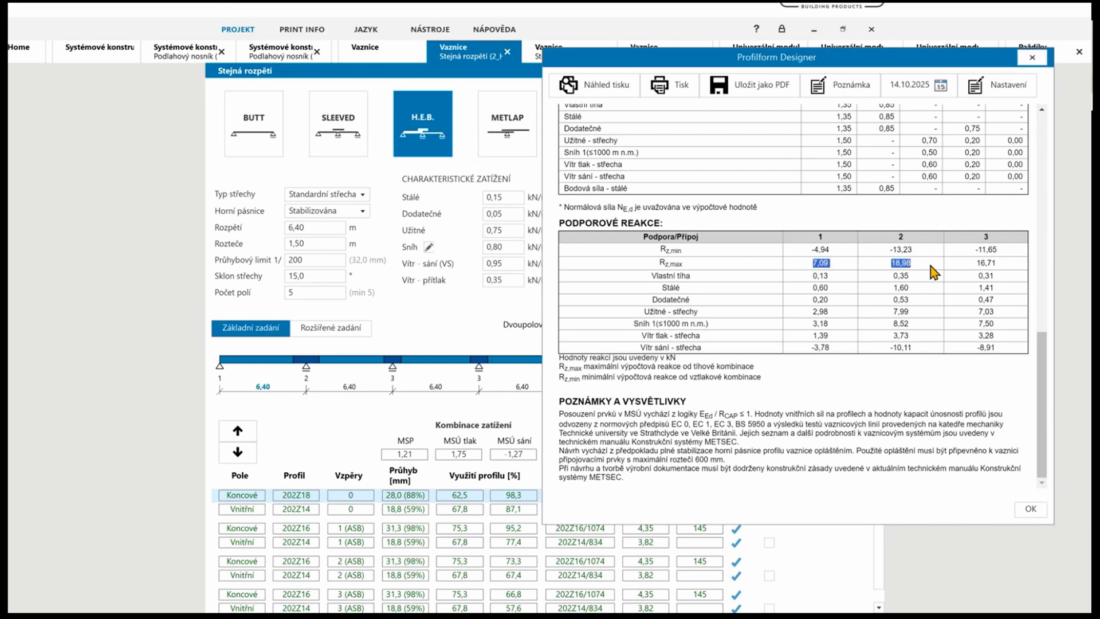
left_click_drag(819, 250, 1008, 253)
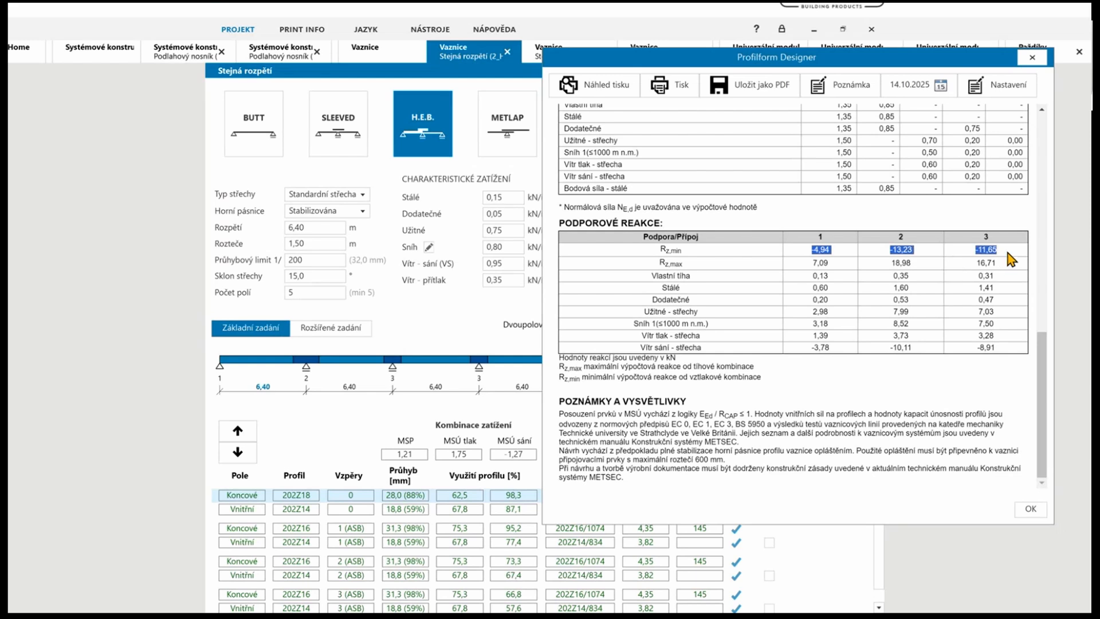
left_click(1008, 254)
left_click(1032, 57)
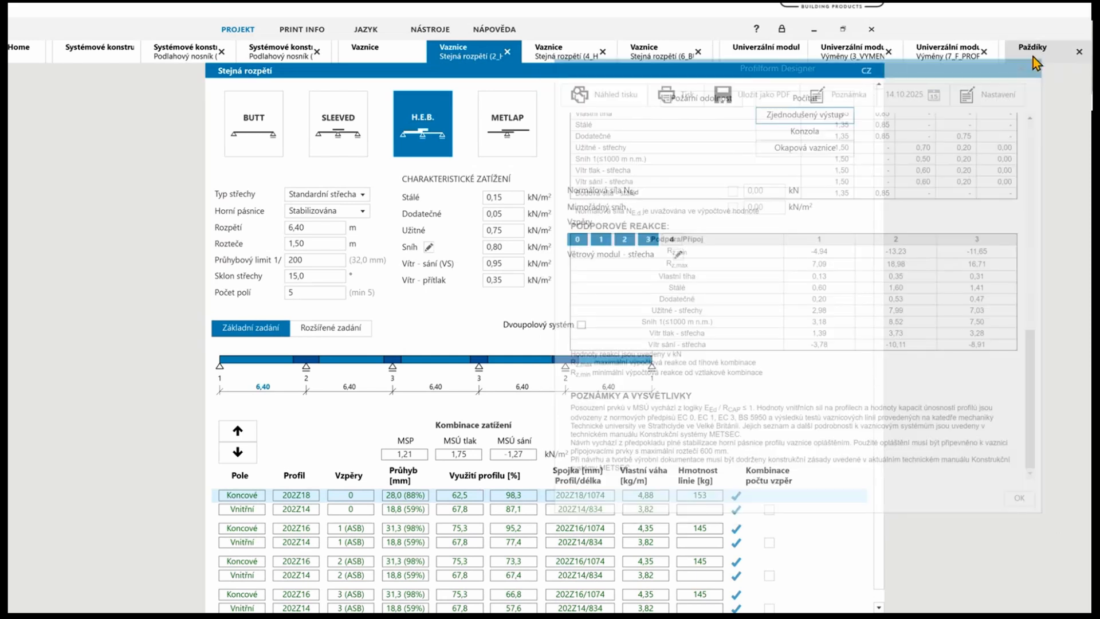
Calculate the purlin line as a BUTT system and as a SLEEVED system
left_click(248, 130)
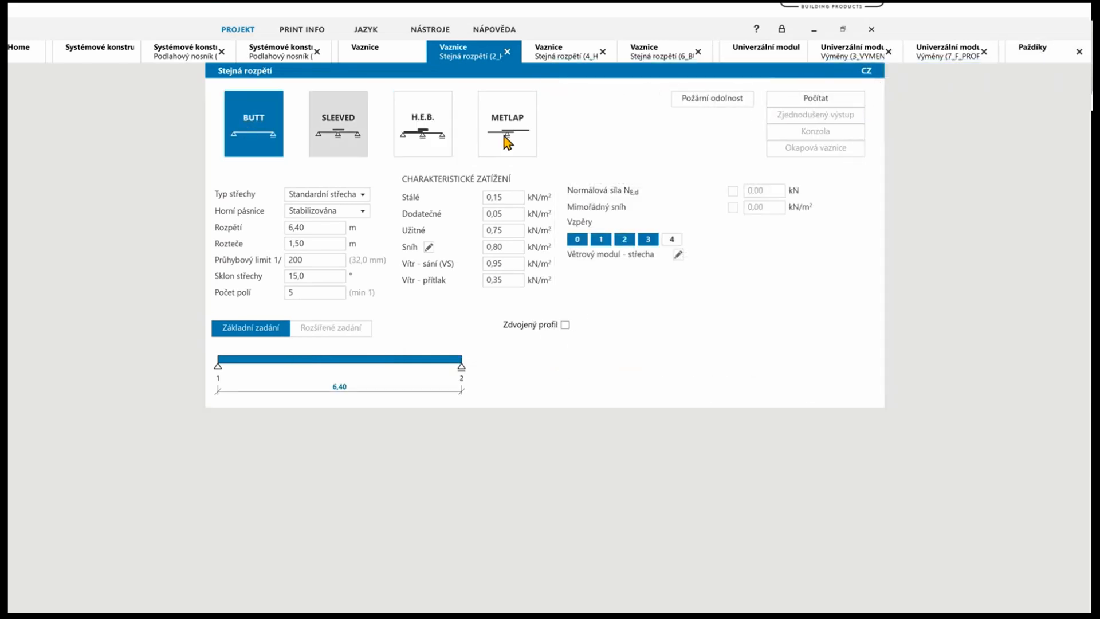
left_click(833, 101)
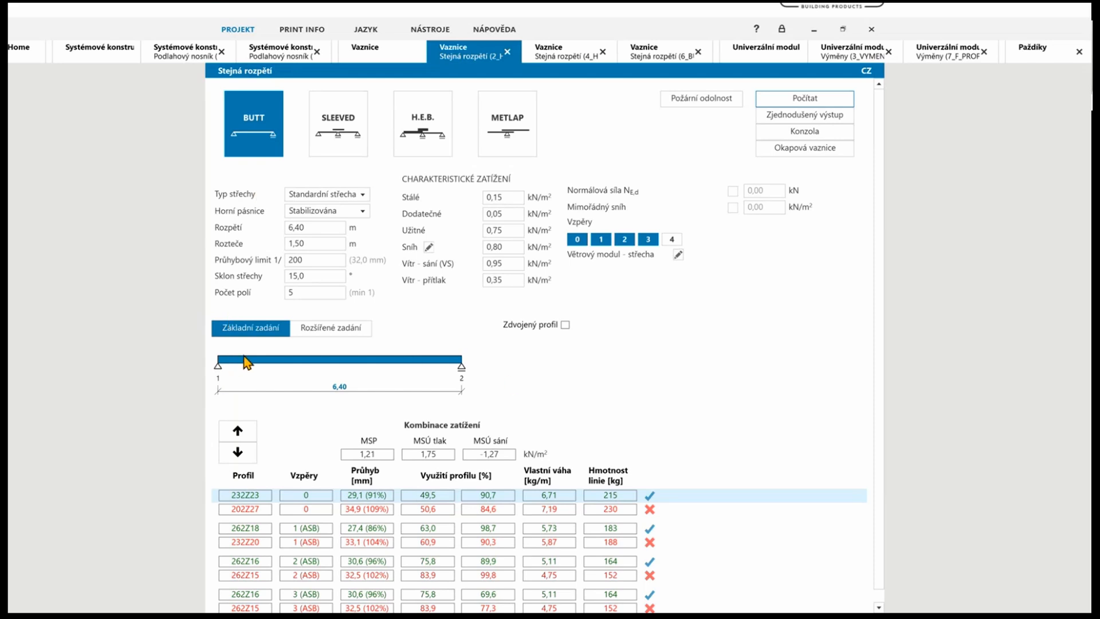
left_click(331, 135)
left_click(841, 99)
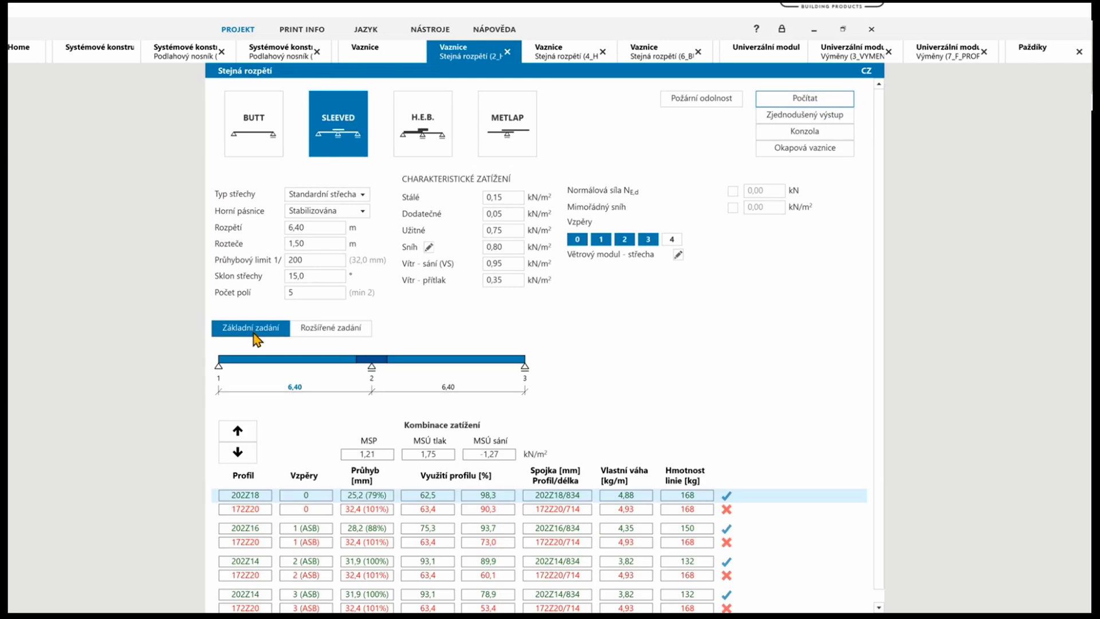
Examine the support reactions of the SLEEVED purlin in the simplified output beside the input form and close the report
left_click(852, 119)
left_click_drag(791, 195, 792, 371)
left_click_drag(458, 65, 736, 57)
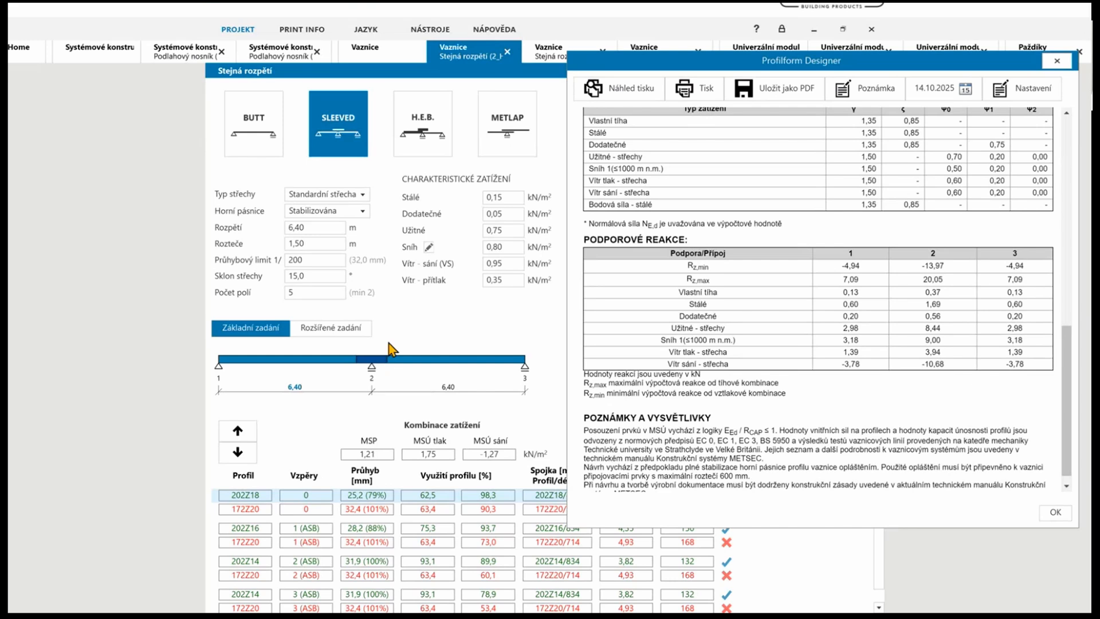
left_click(1055, 61)
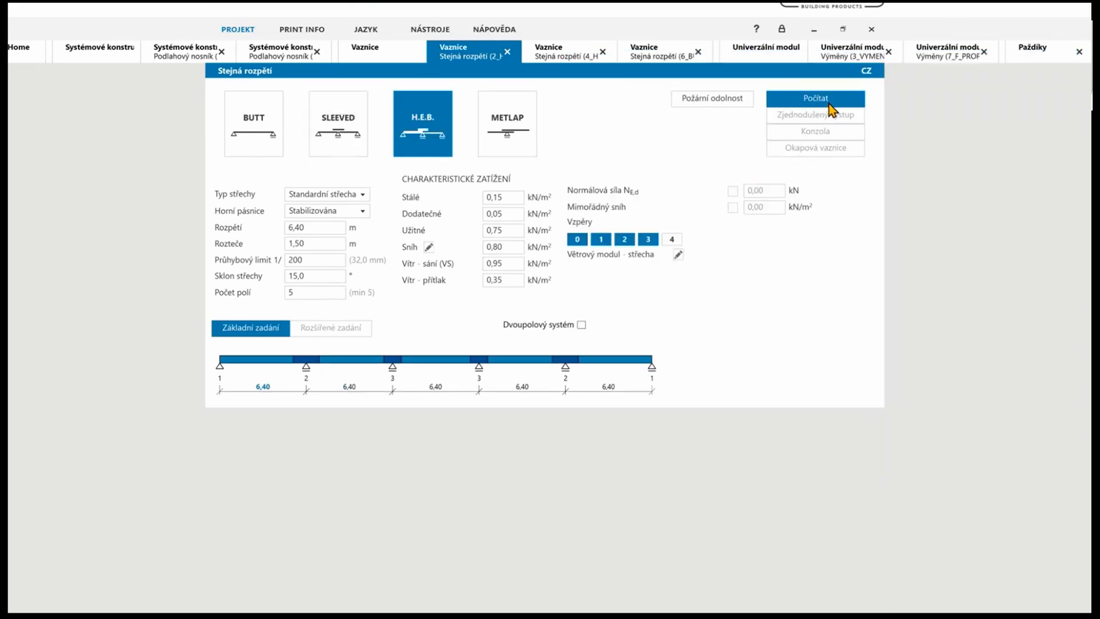
Calculate the purlin line as an H.E.B. system and examine its support reactions in the simplified output
left_click(819, 116)
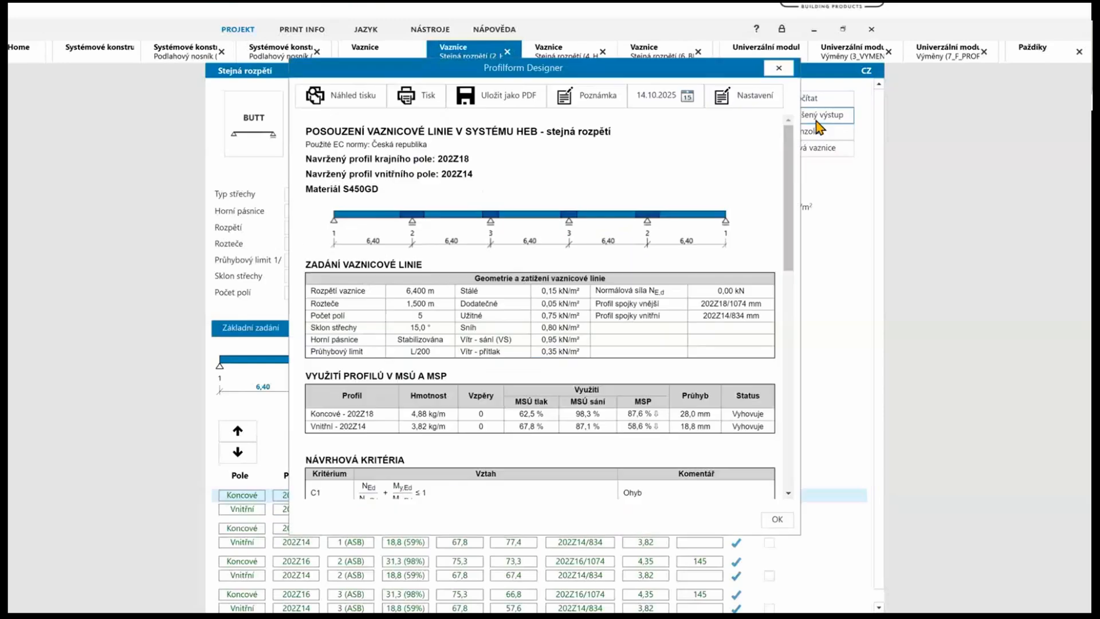
left_click_drag(623, 67, 810, 68)
left_click_drag(1000, 179, 1032, 409)
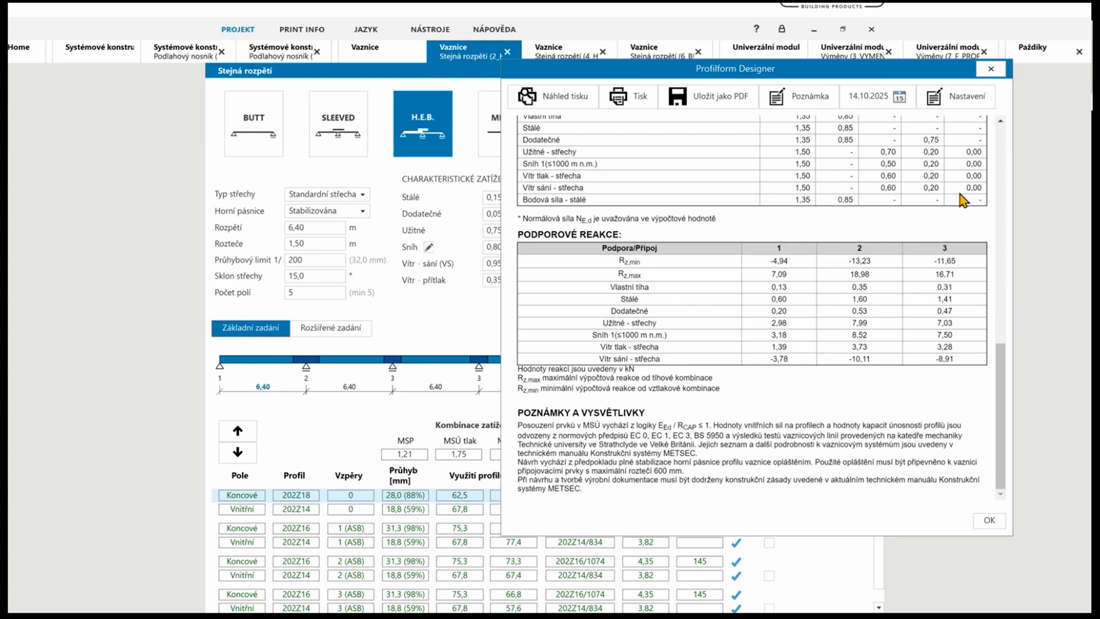
left_click(996, 70)
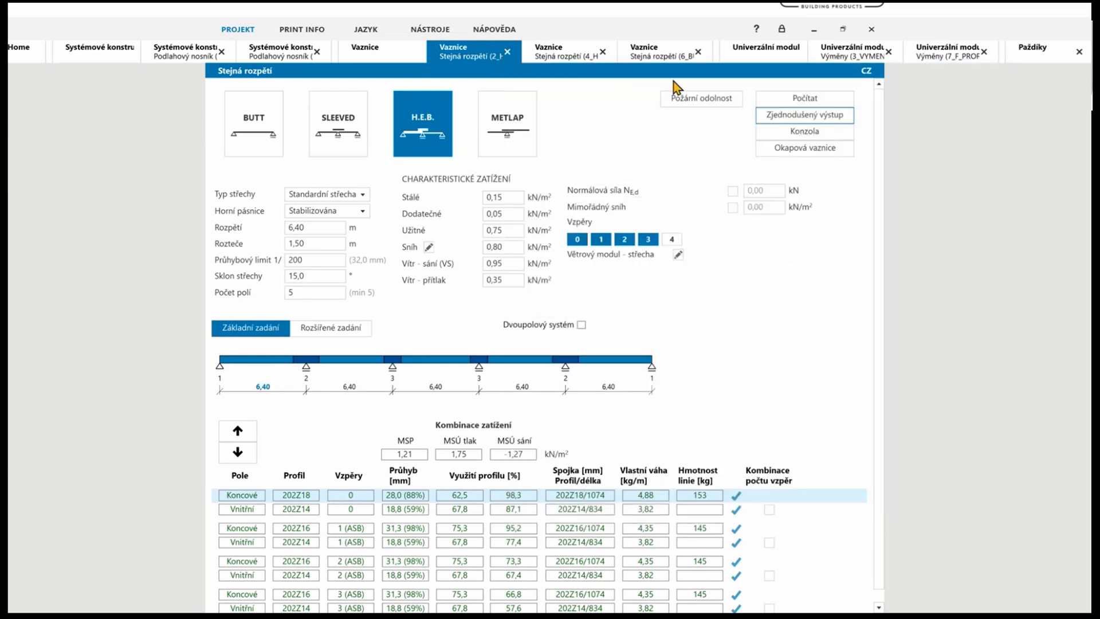
Switch the H.E.B. purlin to extended input (Rozšířené zadání), calculate it and try the point load option (Bodová síla)
left_click(339, 331)
left_click(804, 101)
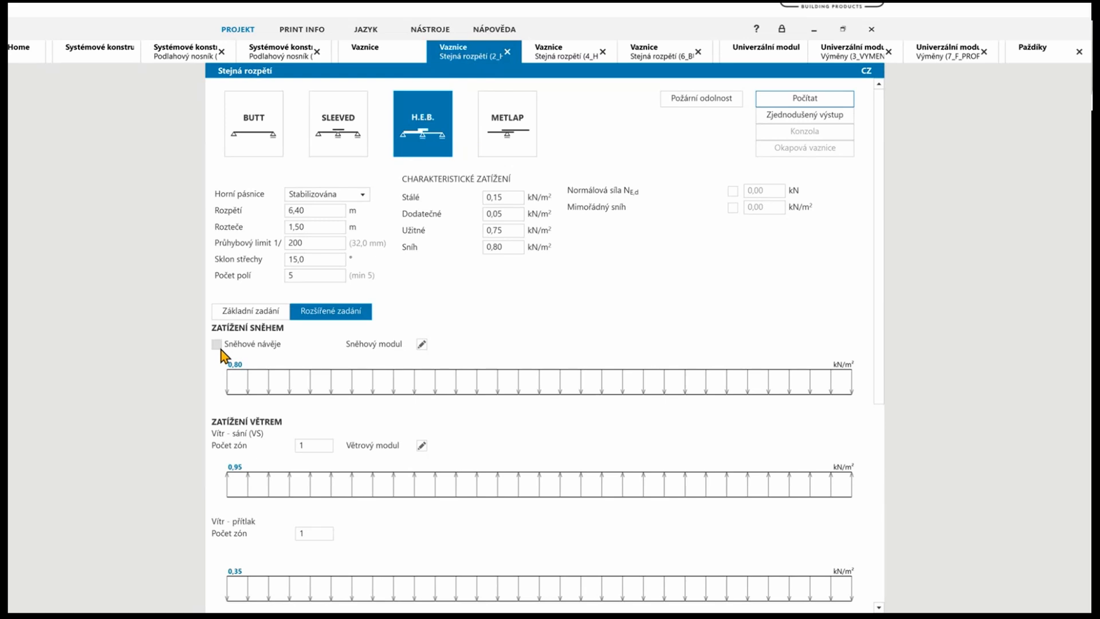
scroll(400, 228, "down", 3)
left_click(281, 521)
scroll(269, 404, "up", 2)
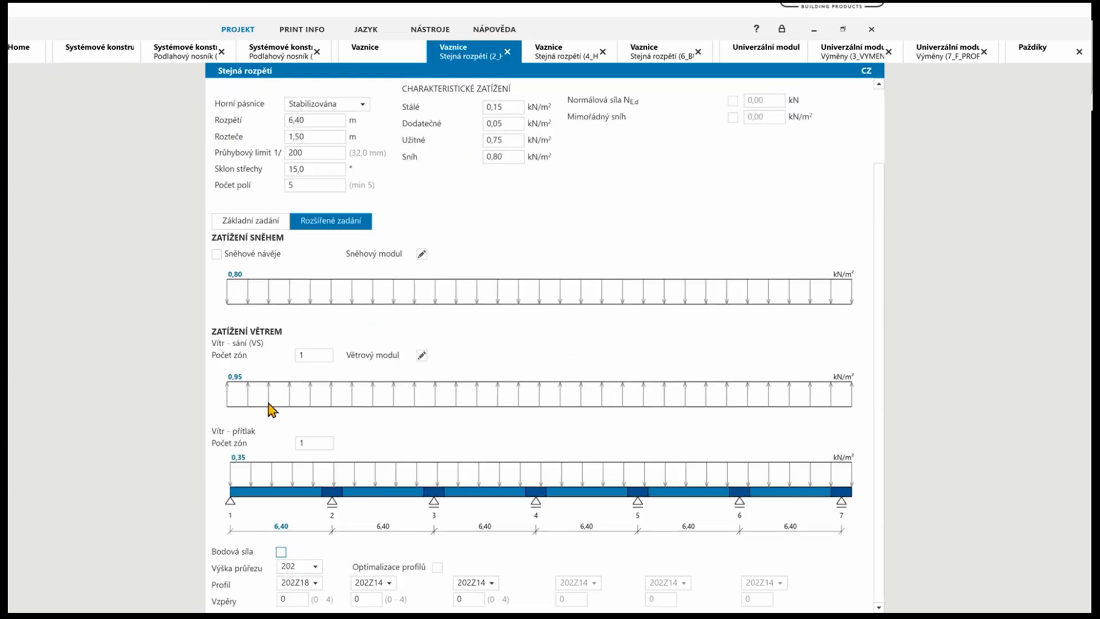
Add snow drifts (Sněhové návěje) to the snow load and recalculate the H.E.B. purlin line
left_click(217, 255)
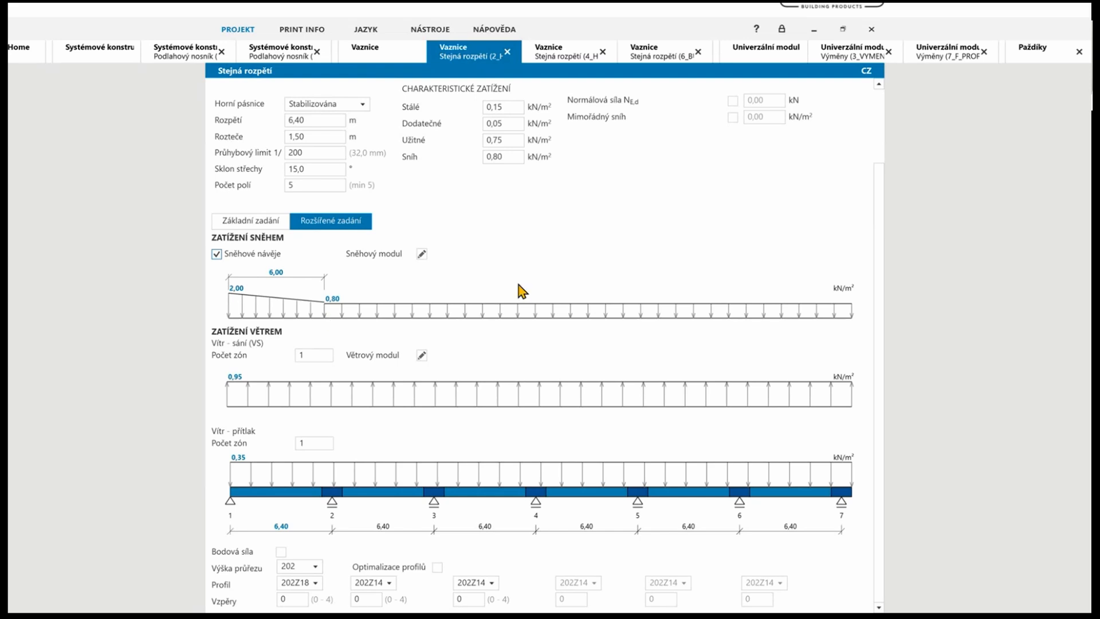
scroll(544, 269, "up", 2)
left_click(818, 104)
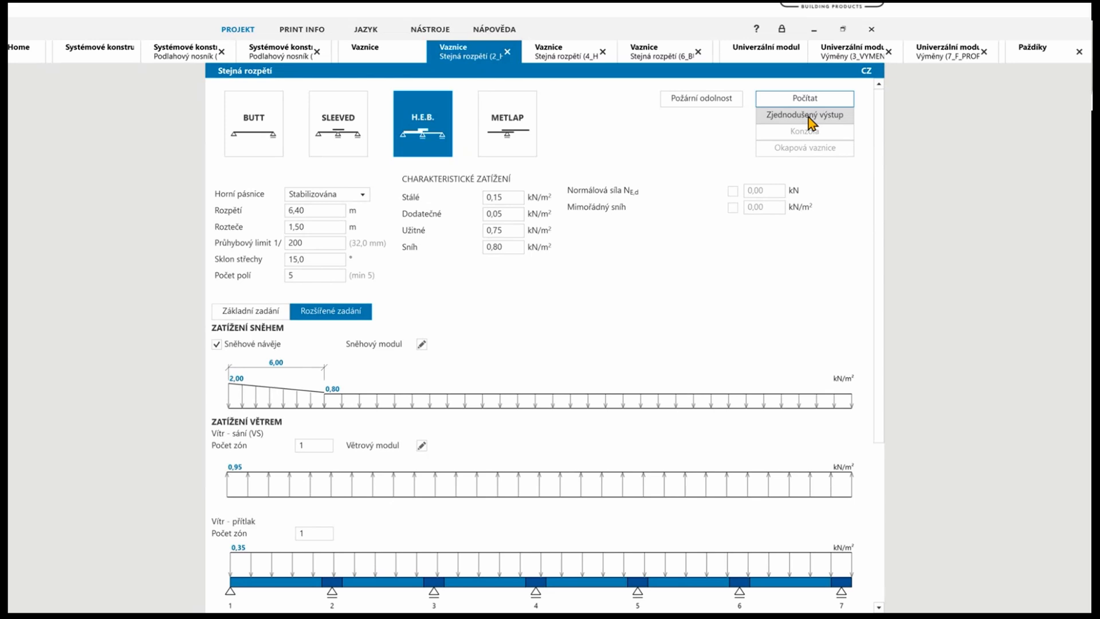
Open the simplified output of the purlin line with snow drifts and examine its support reactions
left_click(808, 118)
left_click_drag(791, 150, 810, 364)
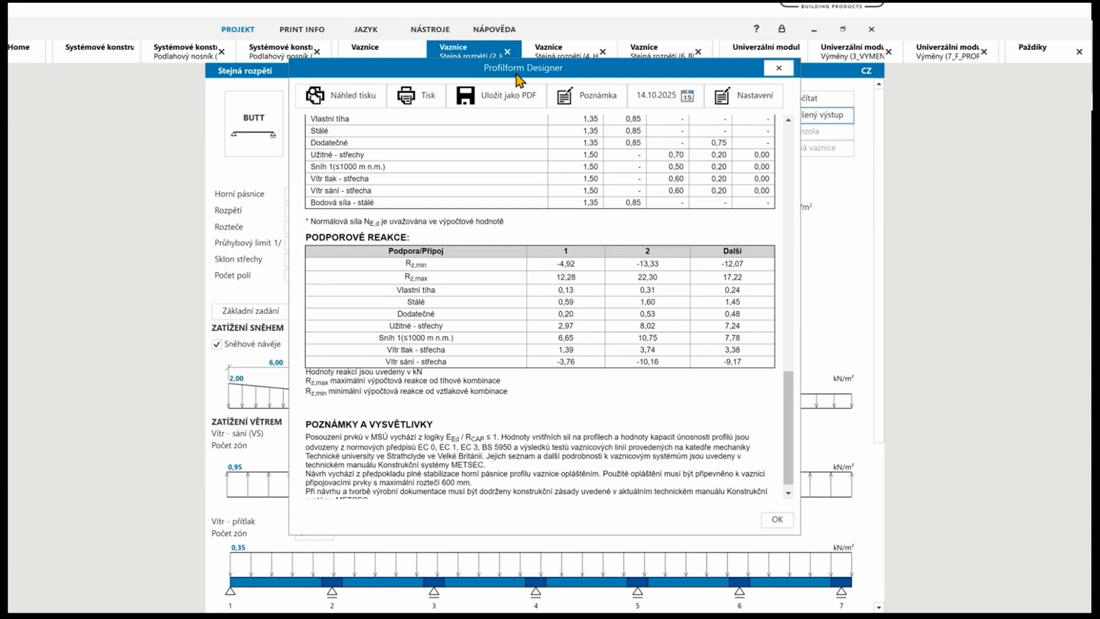
Move the output window aside to read the support reactions beside the purlin line's inputs, and close it
left_click_drag(487, 74, 651, 46)
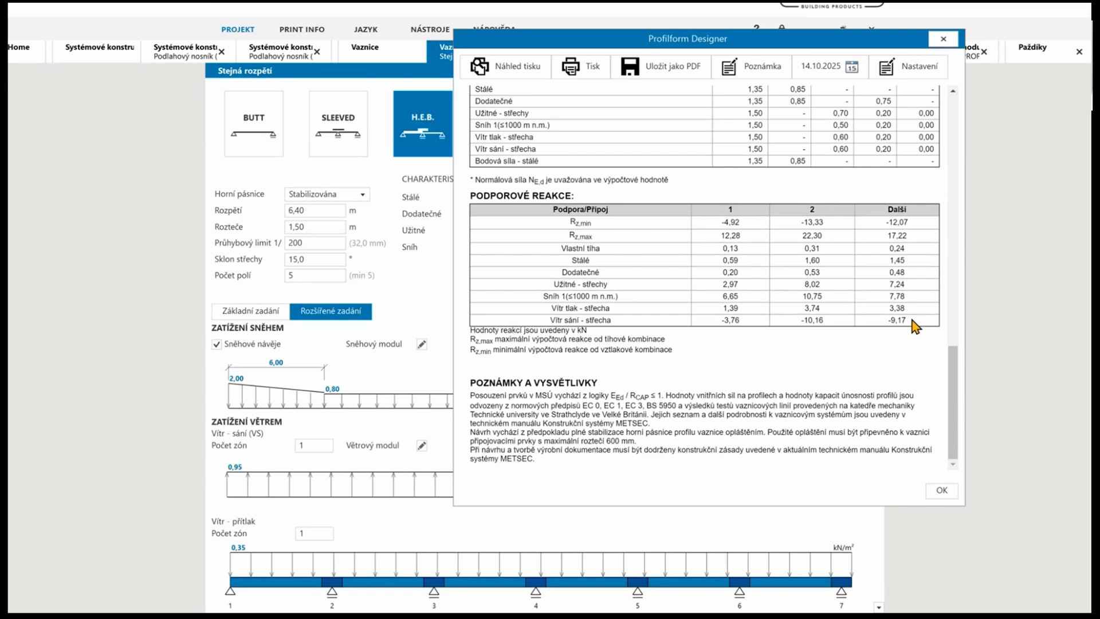
left_click(943, 40)
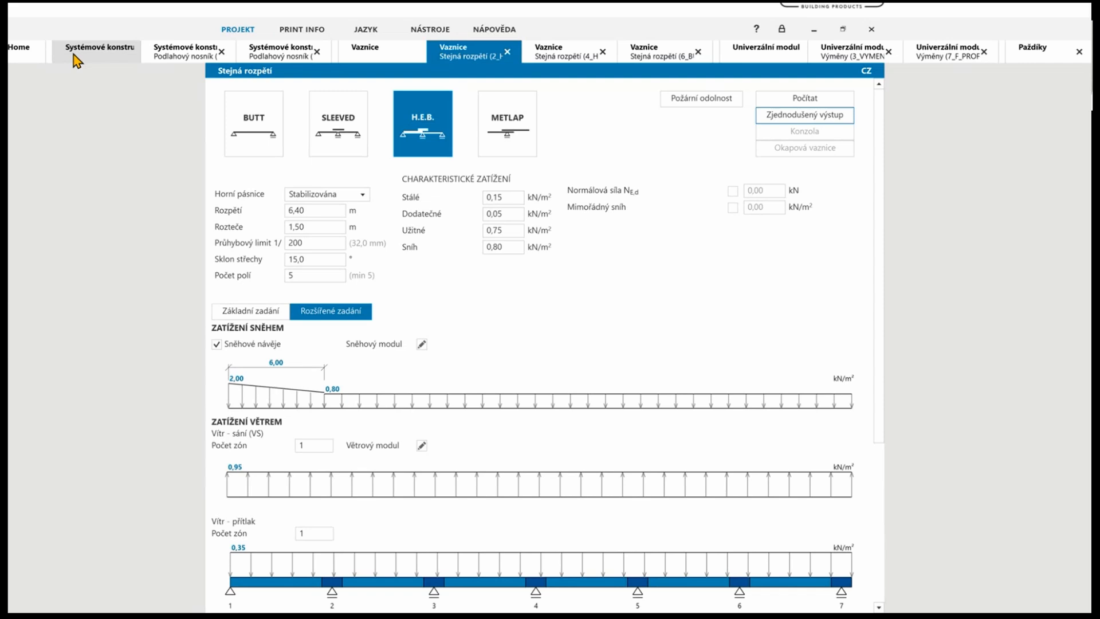
Look over the roof trimmer example (3_VYMENY), and switch to the presentation at the point load slide (Bodové zatížení)
left_click(848, 53)
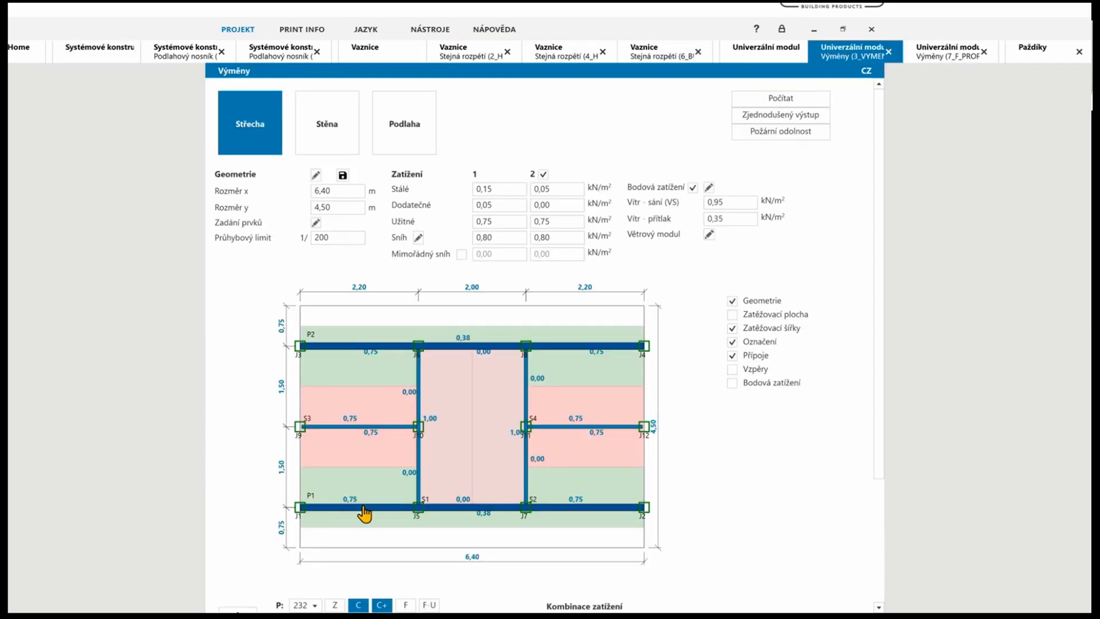
scroll(482, 226, "down", 3)
scroll(486, 214, "up", 3)
key("alt+Tab")
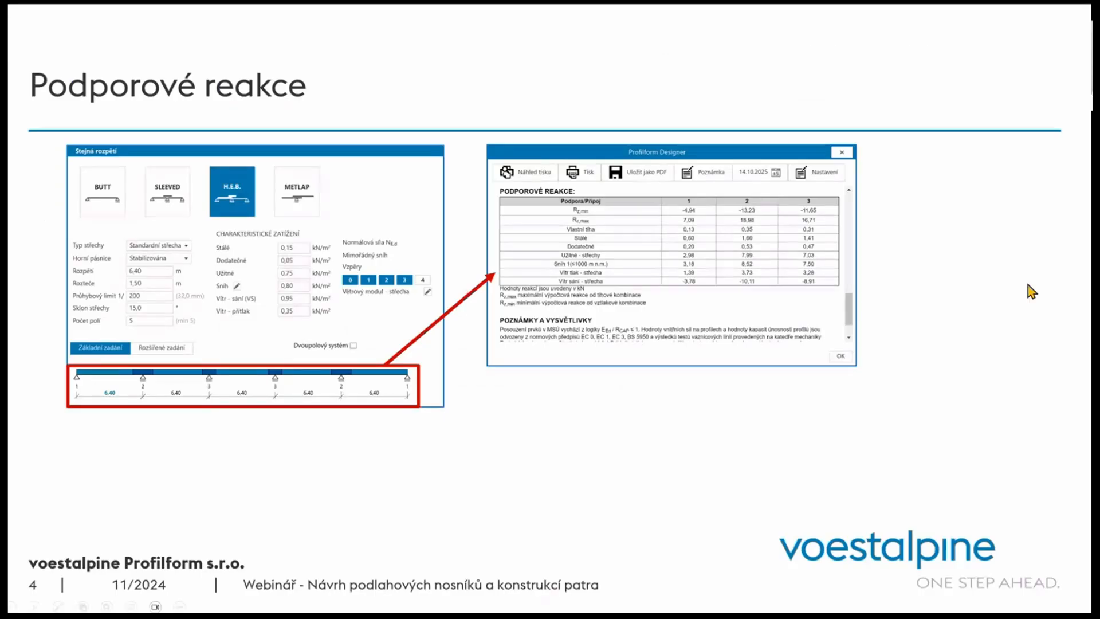
key("Right")
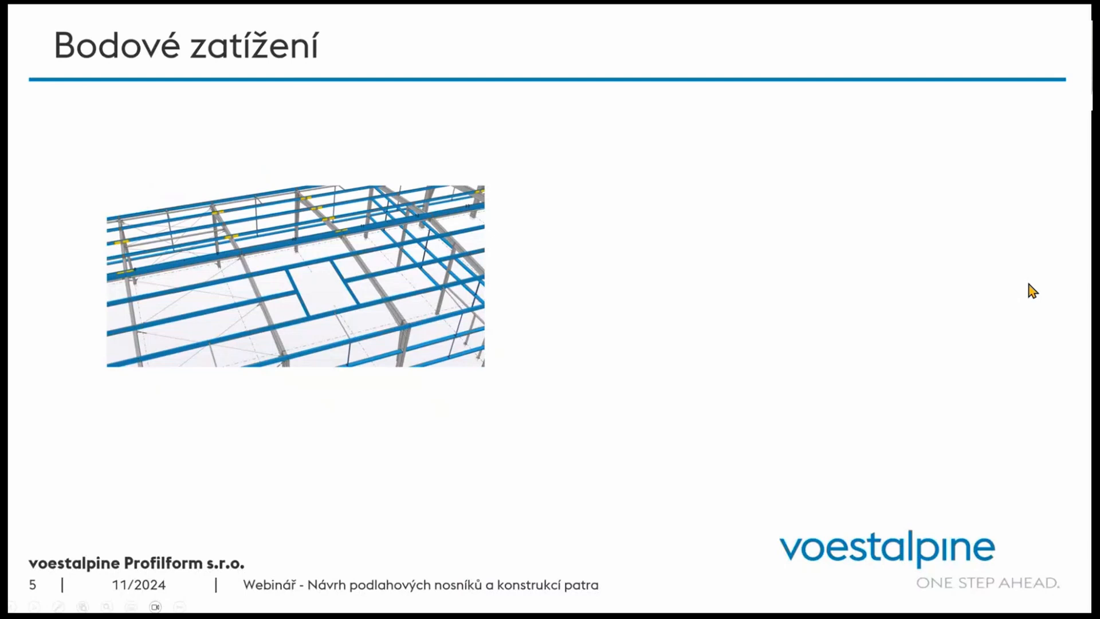
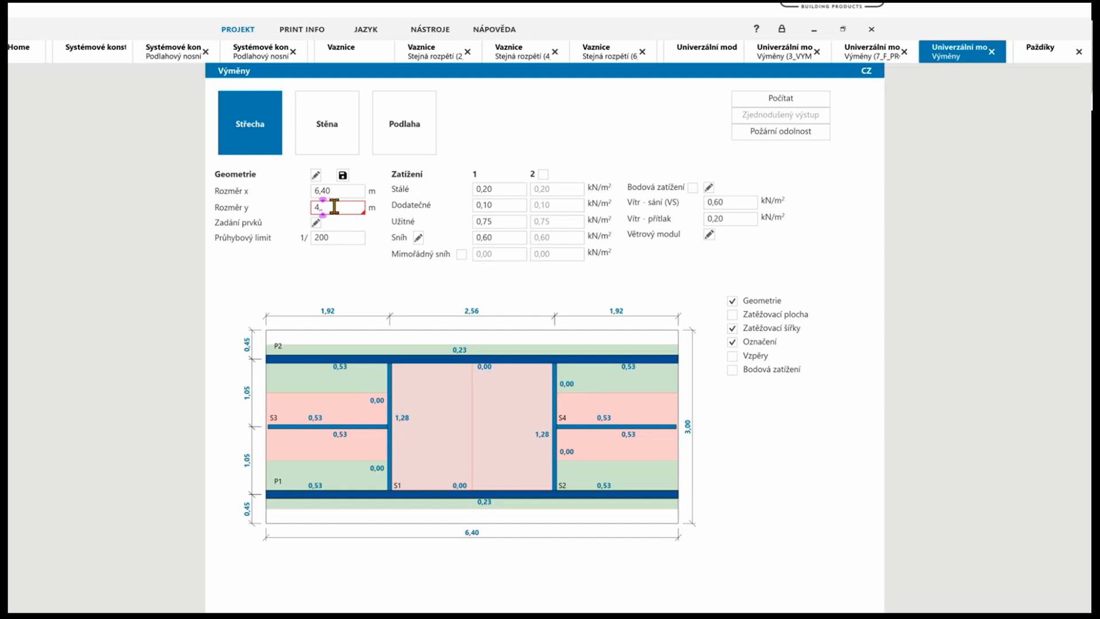
Set the new roof trimmer's Rozměr y to 4,50 m and turn off snow drifts (Sněhové návěje) in the H.E.B. purlin line
type("50")
key("Tab")
left_click(421, 55)
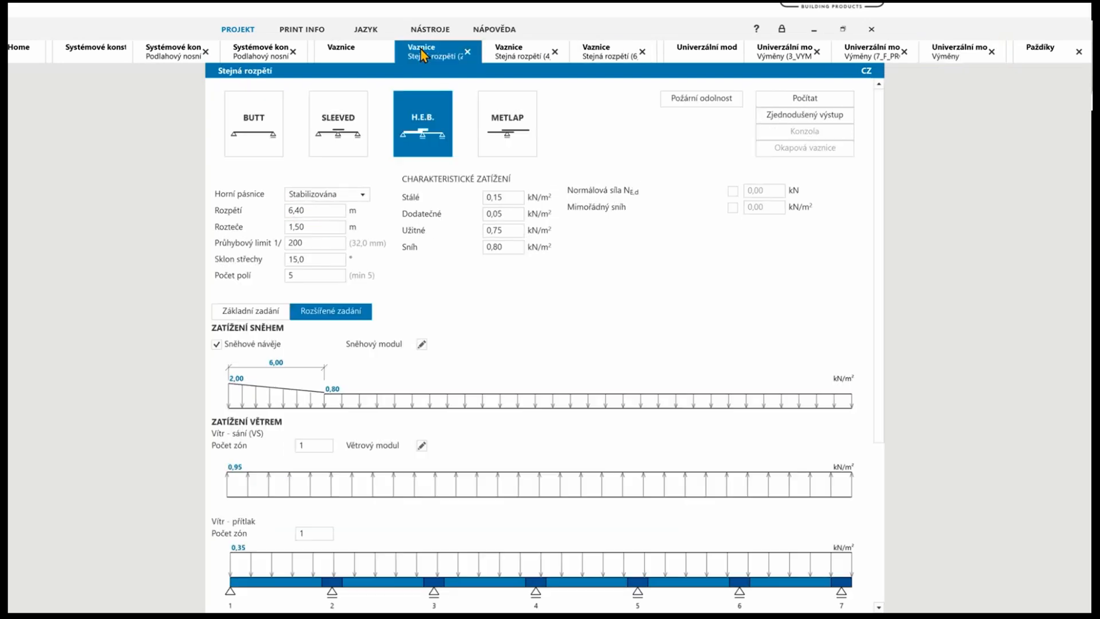
left_click(216, 344)
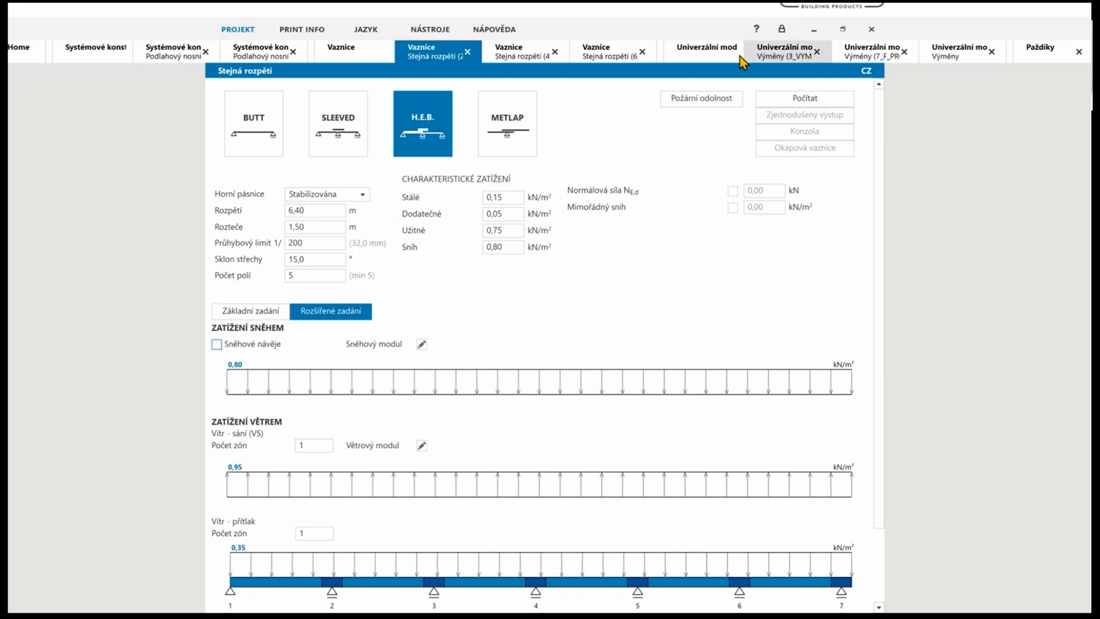
Set the new trimmer layout's lower edge distance to 0,75 m and the spacing between S3 and P2 to 1,5 m
left_click(930, 53)
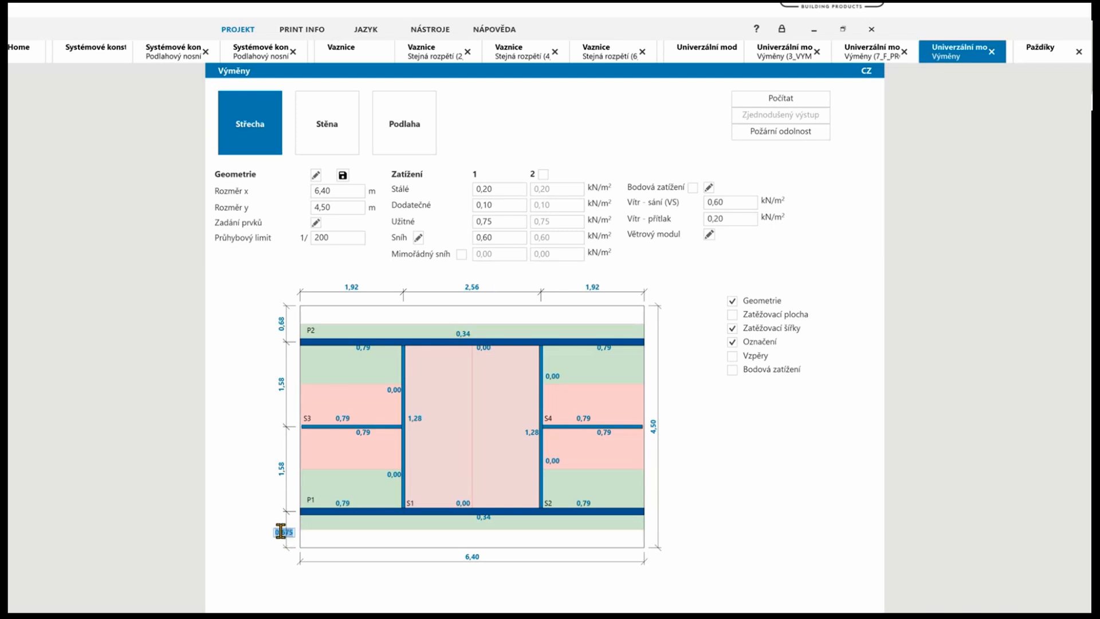
key("Return")
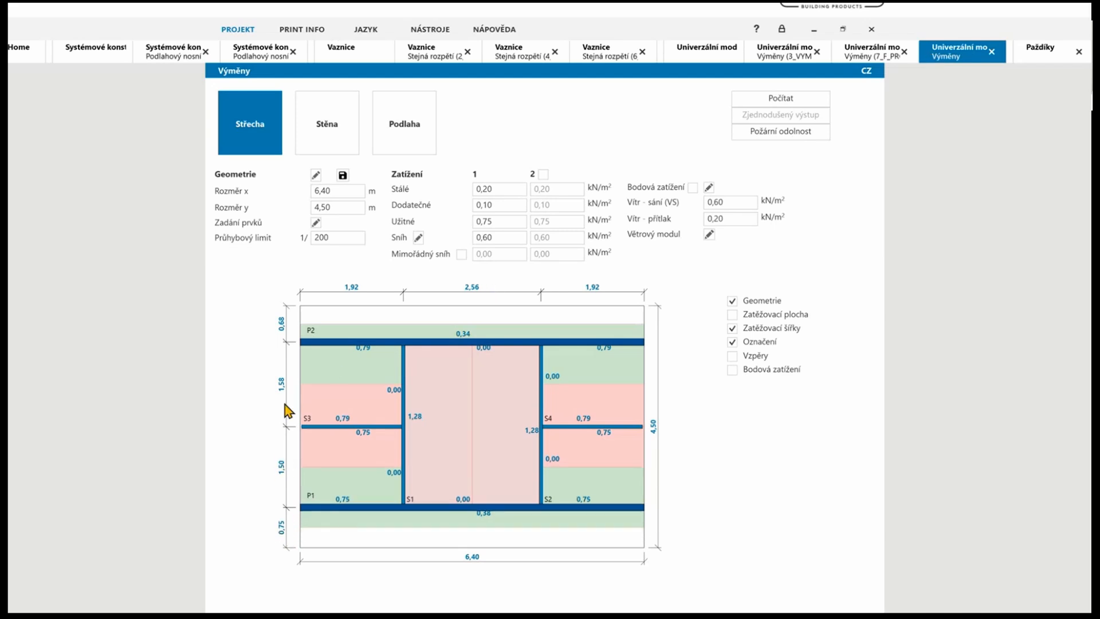
double_click(284, 387)
type("1,5")
key("Return")
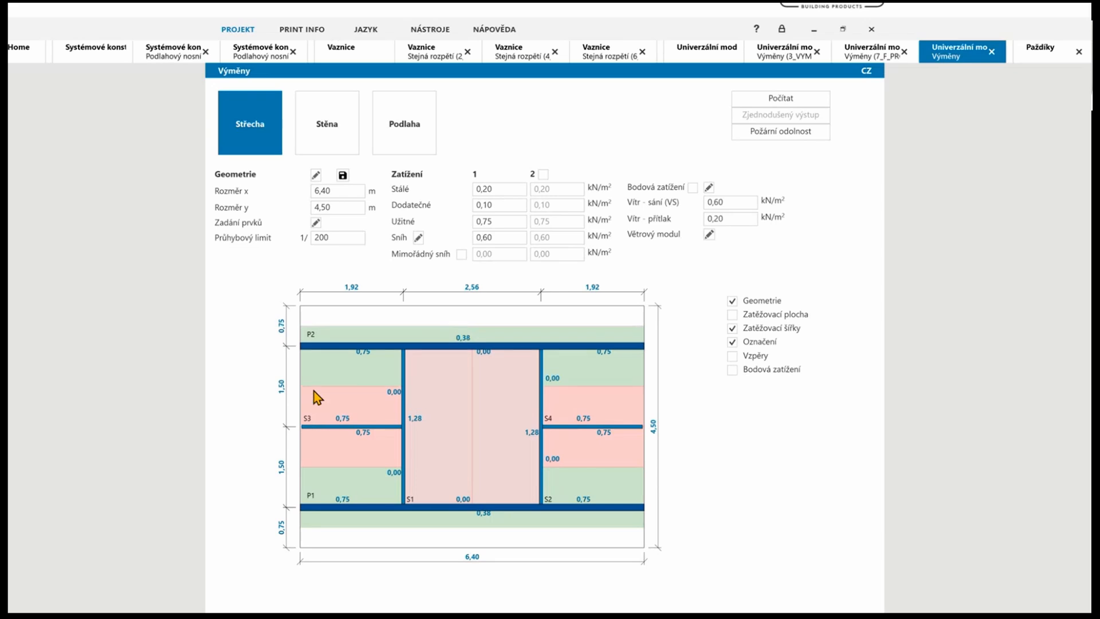
Set the layout's first horizontal spacing to 2,2 m and the opening width to 2 m, and start the calculation
double_click(349, 285)
type("2,2")
key("Return")
double_click(471, 286)
type("2")
key("Return")
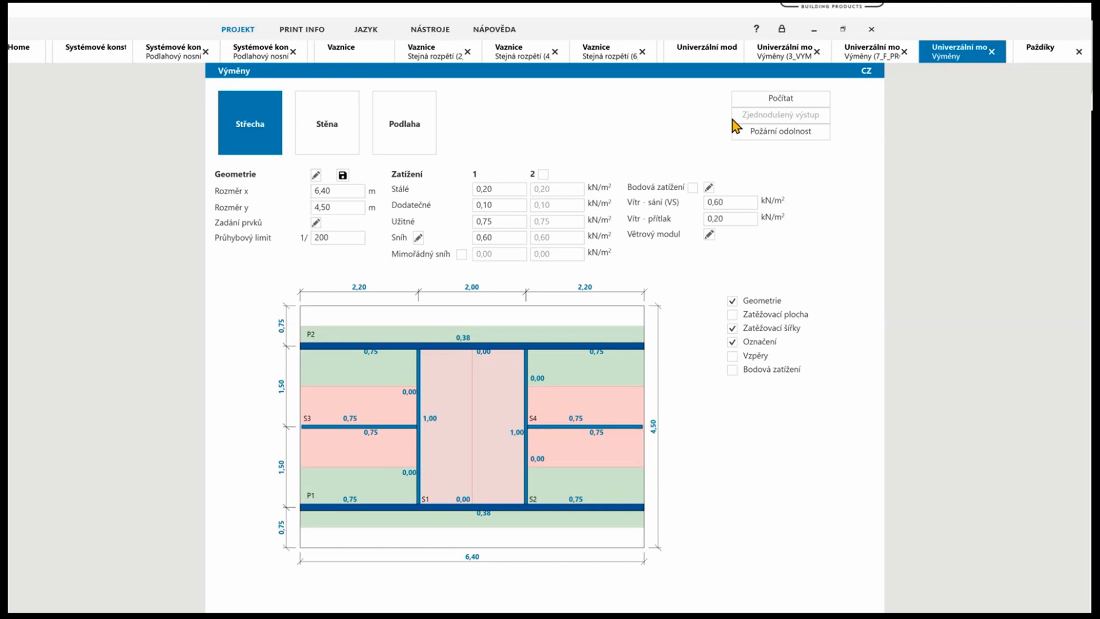
left_click(799, 100)
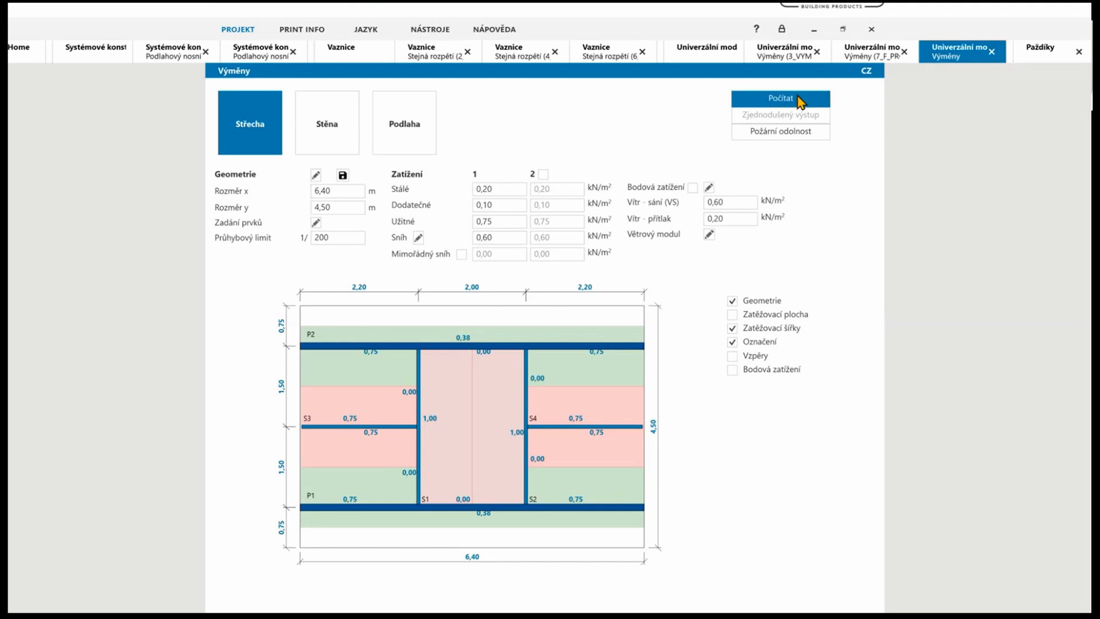
Open the prepared roof trimmer example (3_VYMENY) and examine its layout and designed primary and secondary profiles
left_click(789, 53)
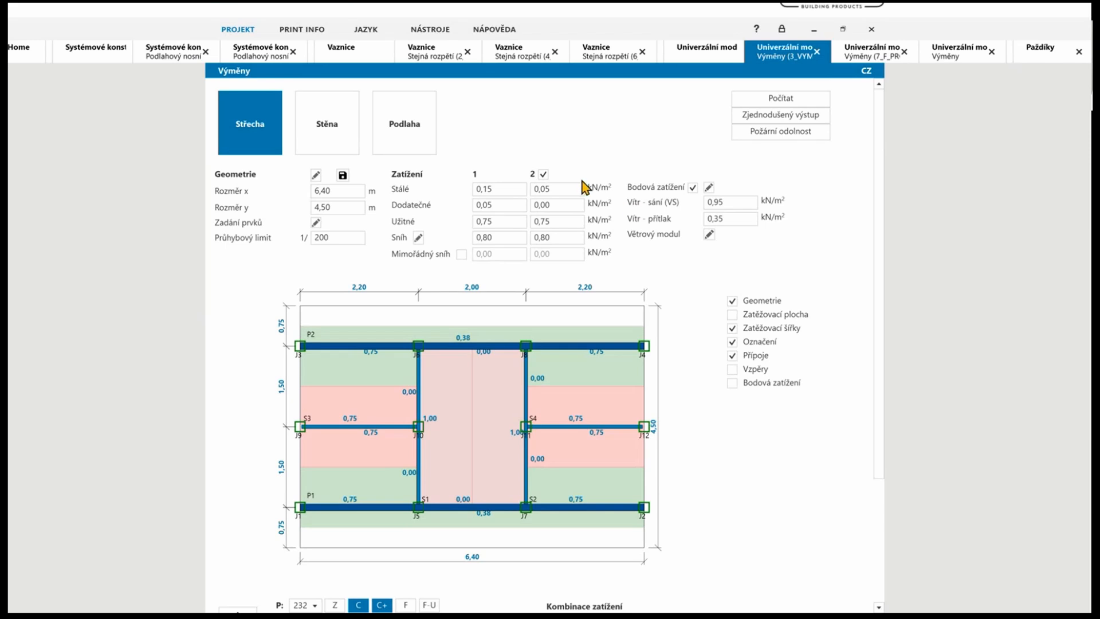
scroll(510, 180, "down", 3)
scroll(509, 180, "down", 3)
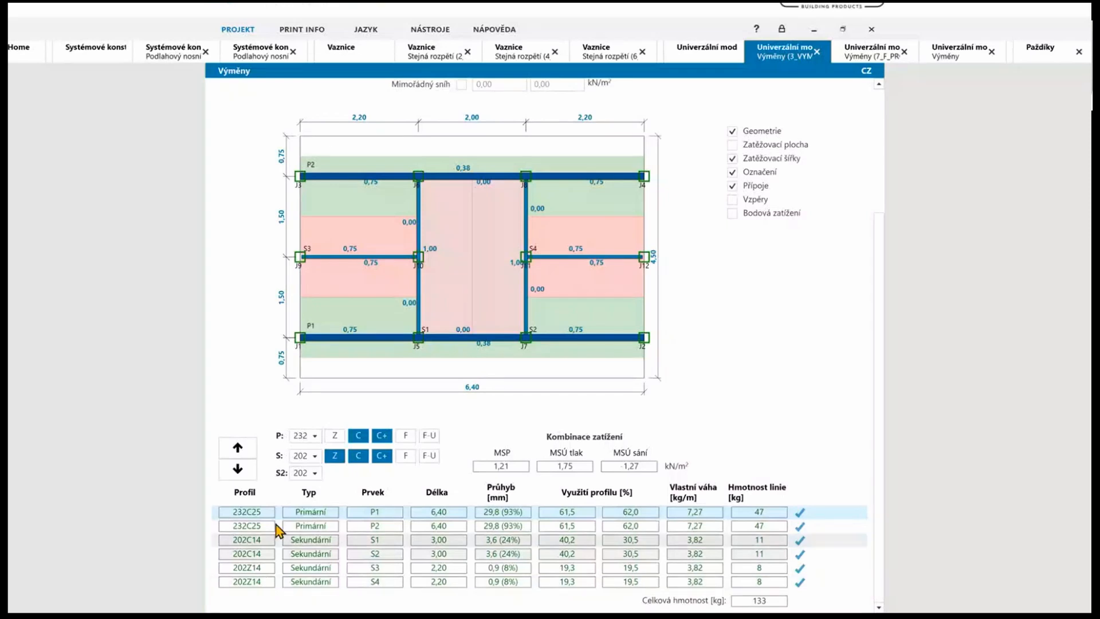
scroll(616, 344, "up", 3)
scroll(616, 345, "up", 3)
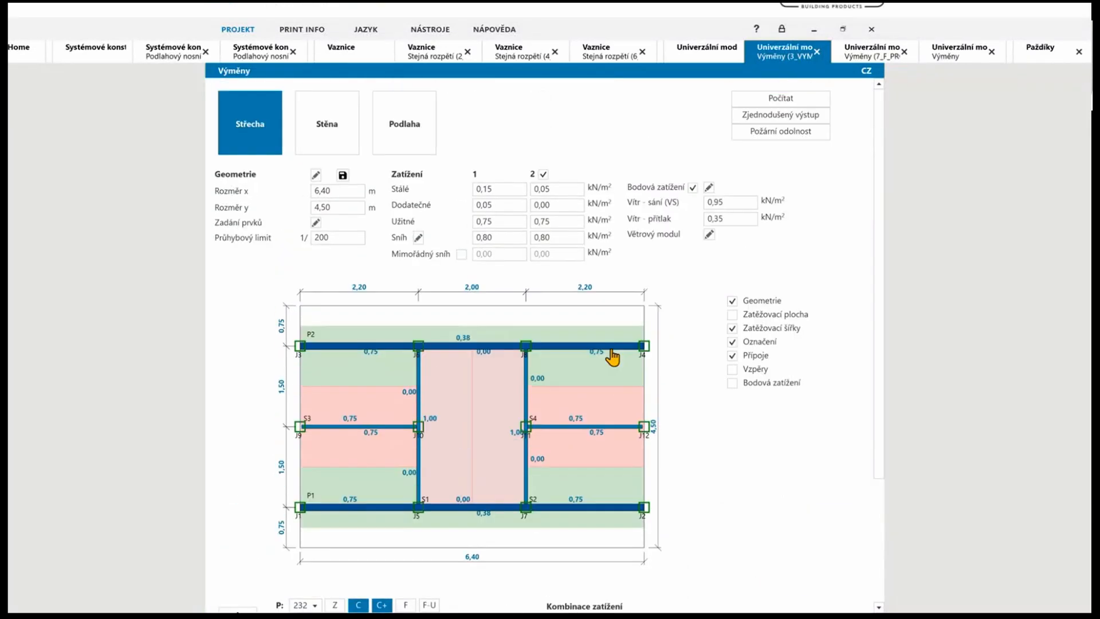
Open the trimmer's simplified output with detailed reactions (Podrobné) in the print settings and examine the support reactions
left_click(763, 123)
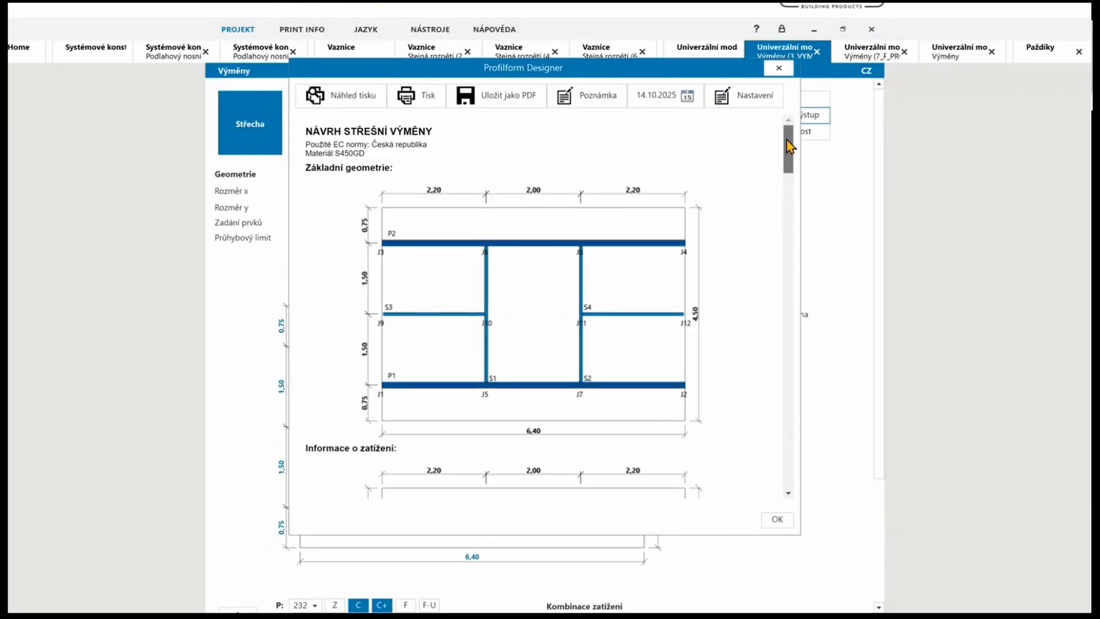
left_click_drag(788, 140, 796, 438)
left_click(750, 99)
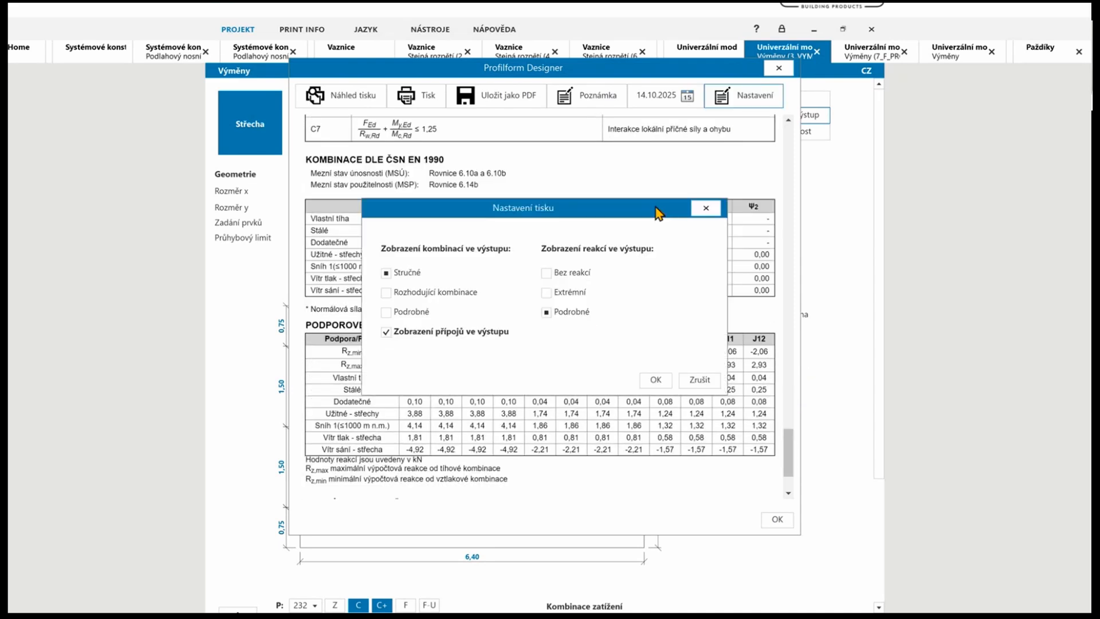
left_click(655, 379)
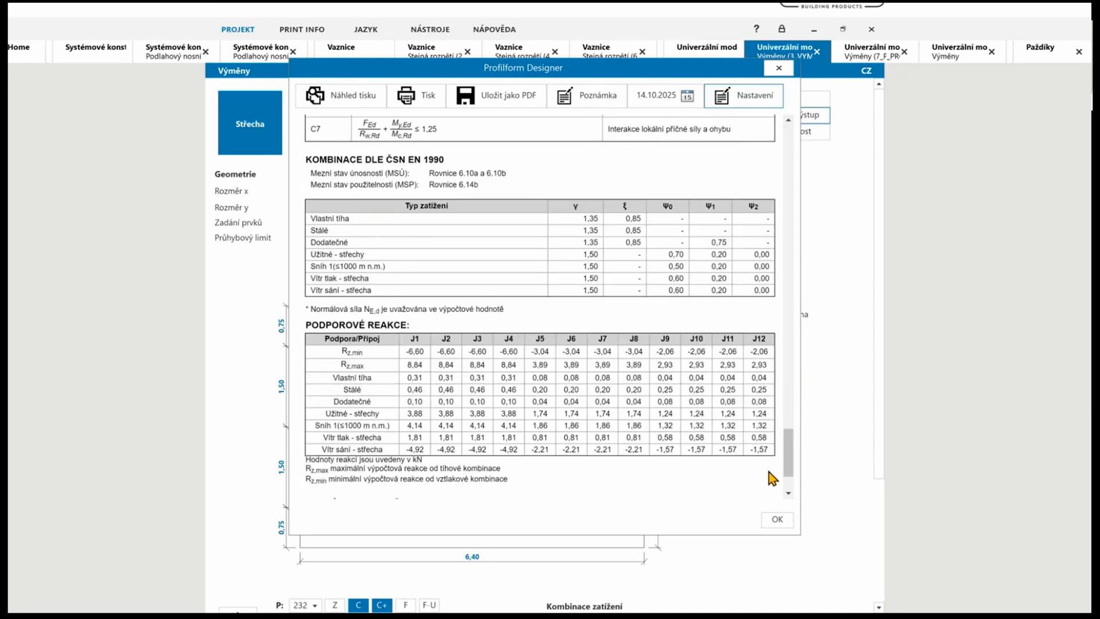
scroll(789, 470, "down", 2)
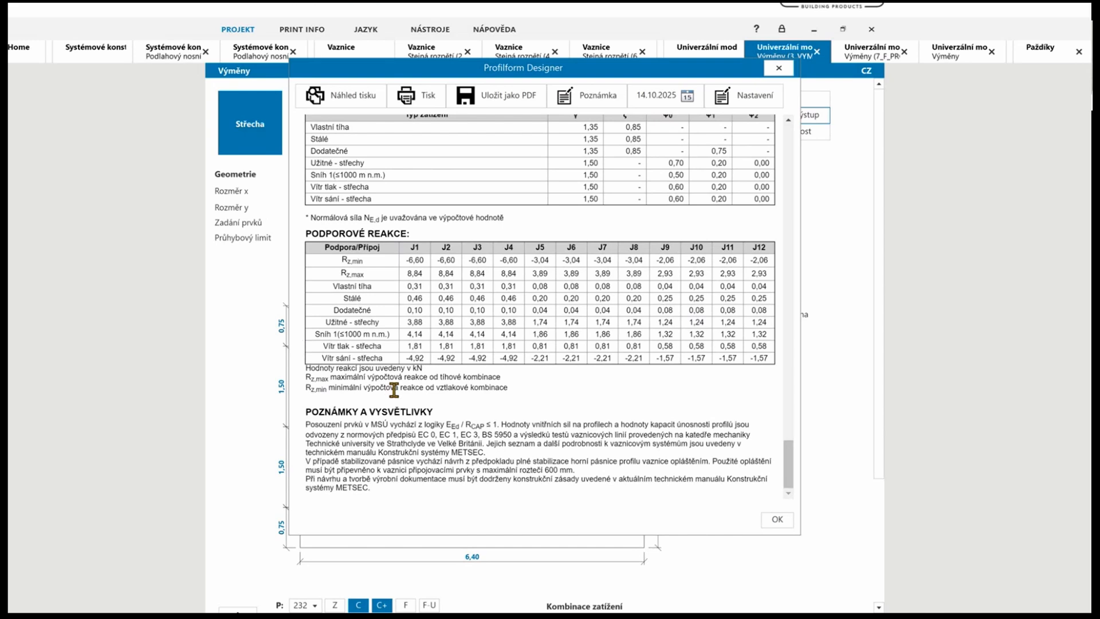
Place the output beside the trimmer layout to compare the reactions with joints J1 to J12, and close it
left_click_drag(423, 72, 749, 63)
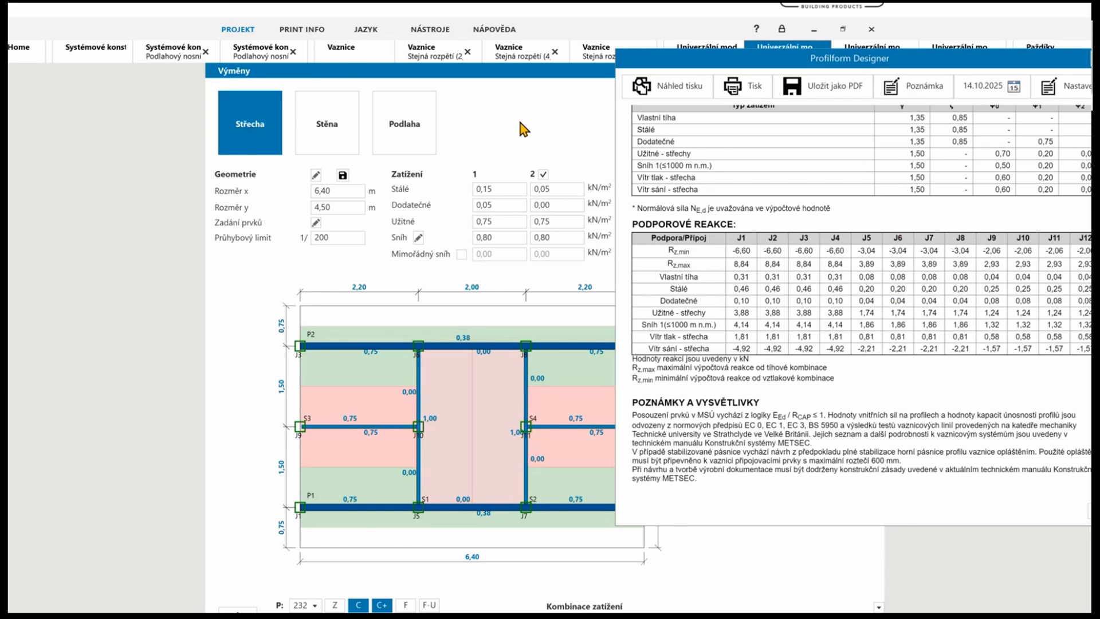
left_click_drag(1000, 62, 855, 62)
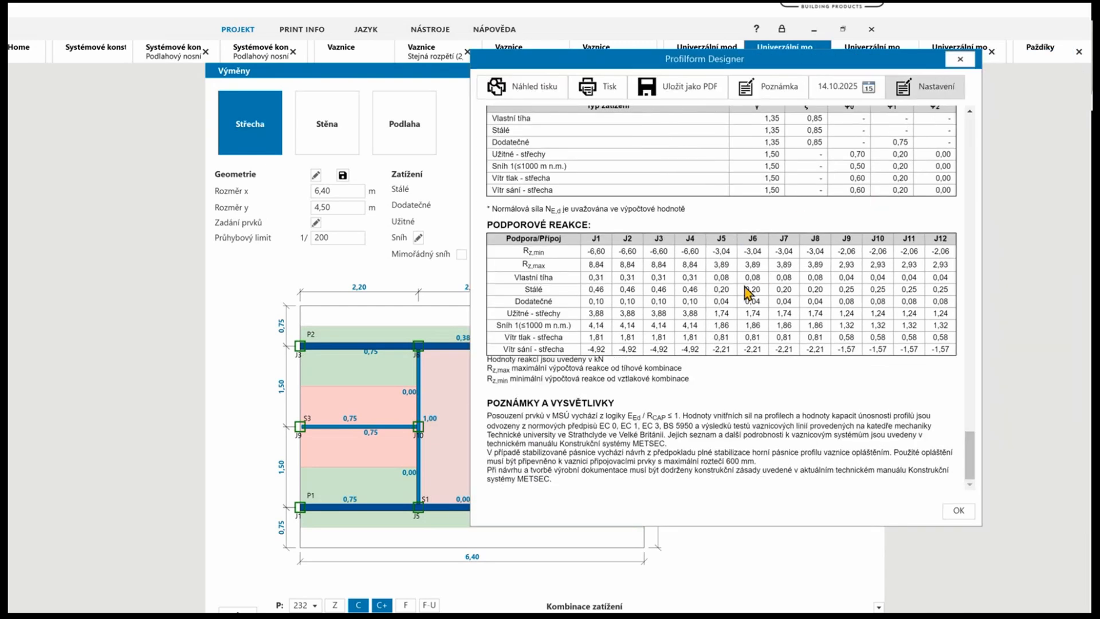
left_click(960, 59)
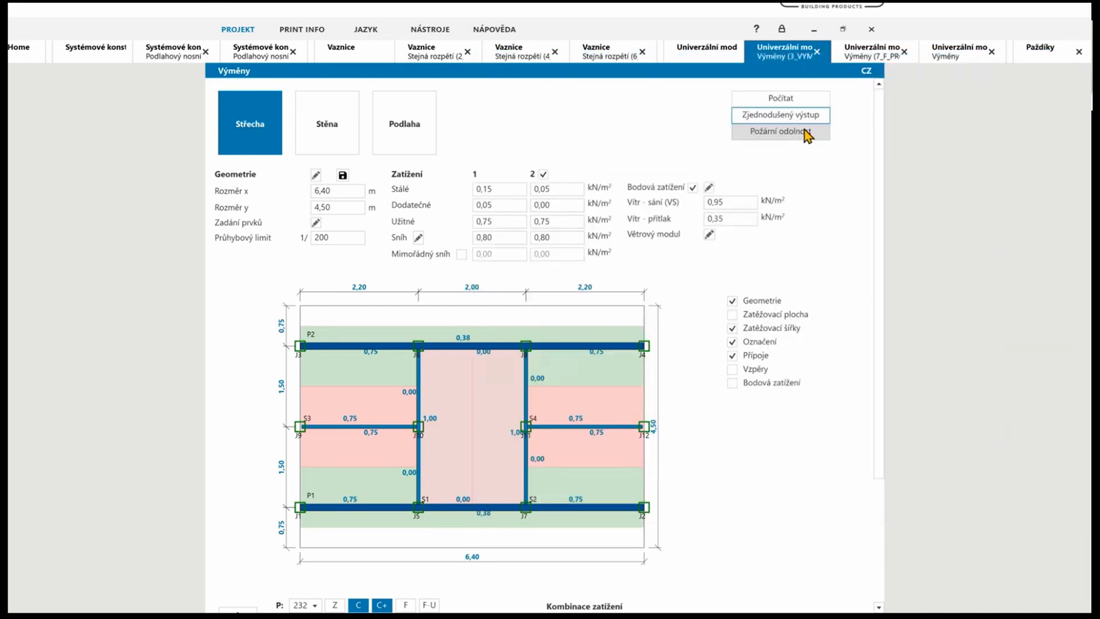
Return to the H.E.B. purlin line and enable the point load (Bodová síla)
left_click(450, 56)
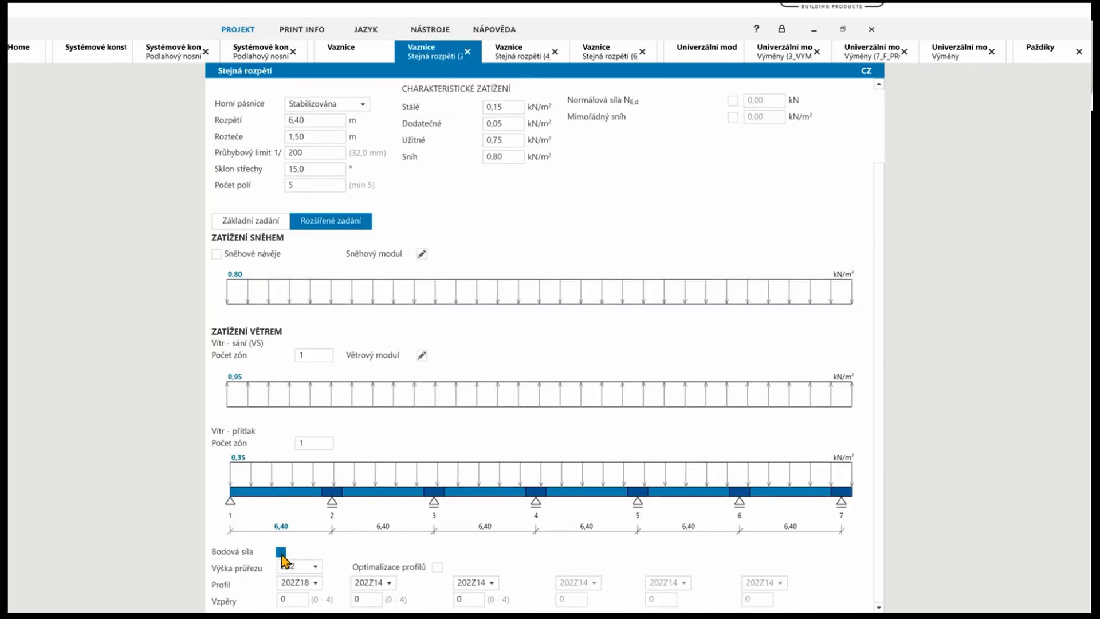
left_click(281, 552)
scroll(381, 503, "down", 3)
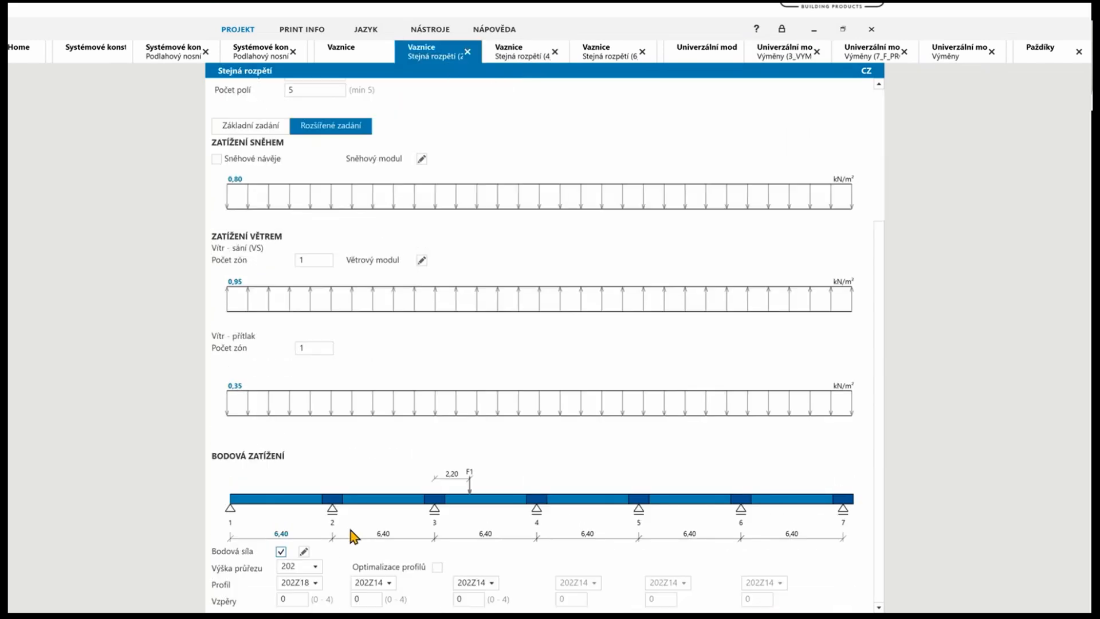
Try entering point load F1 in bay 3 at 2200 mm and go through its load type fields, and cancel the entry
left_click(304, 551)
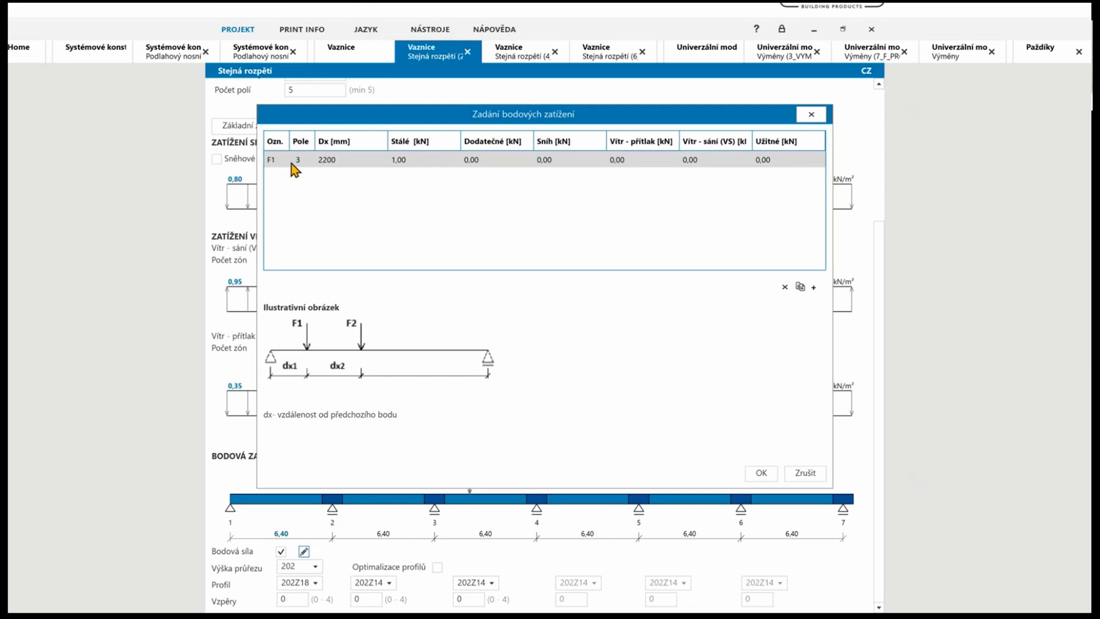
left_click(307, 160)
left_click(308, 160)
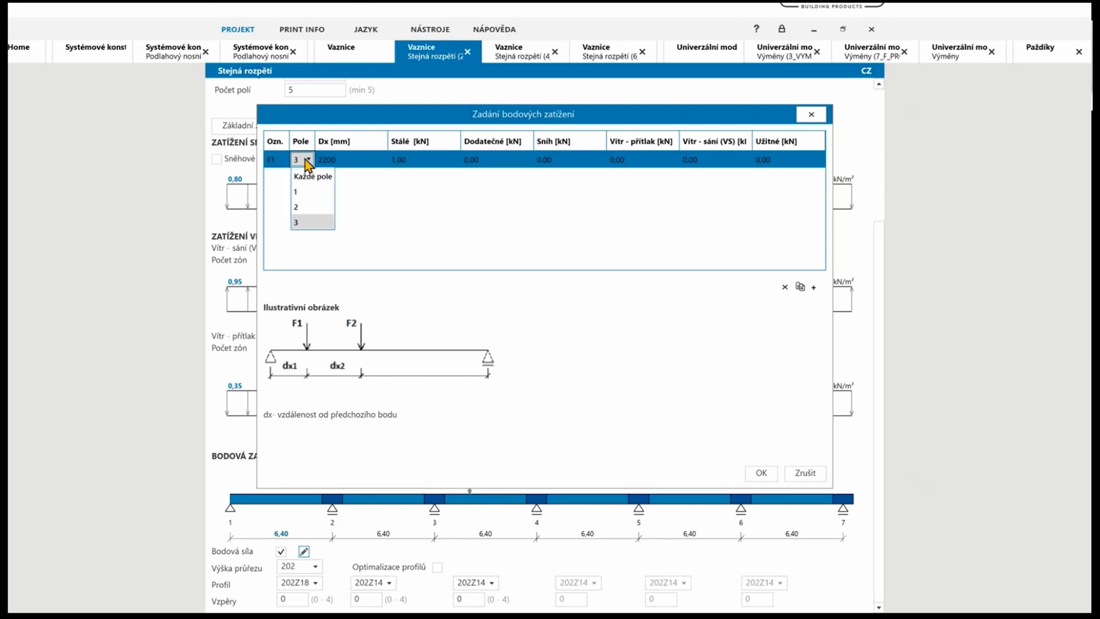
left_click(299, 221)
left_click(340, 160)
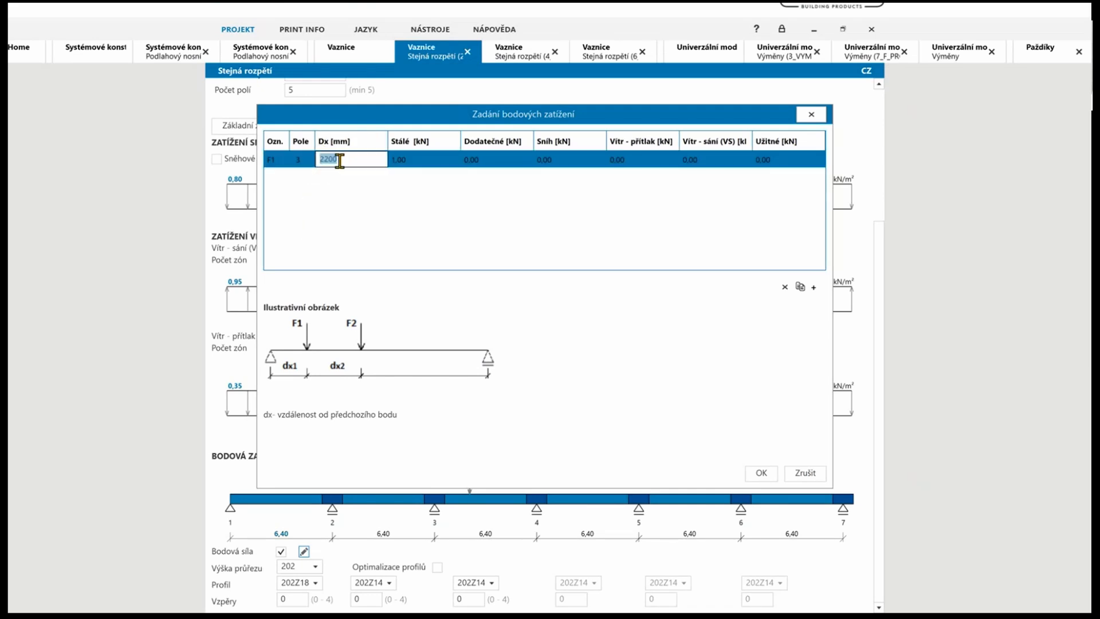
type("2200")
left_click(424, 156)
left_click(499, 160)
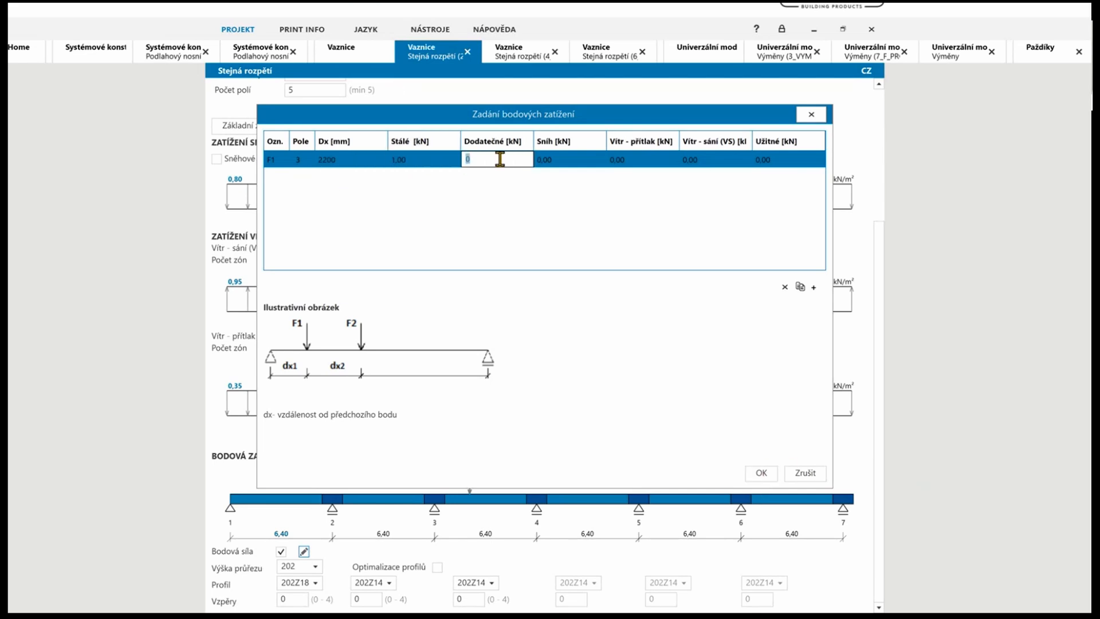
left_click(564, 160)
left_click(625, 160)
left_click(695, 158)
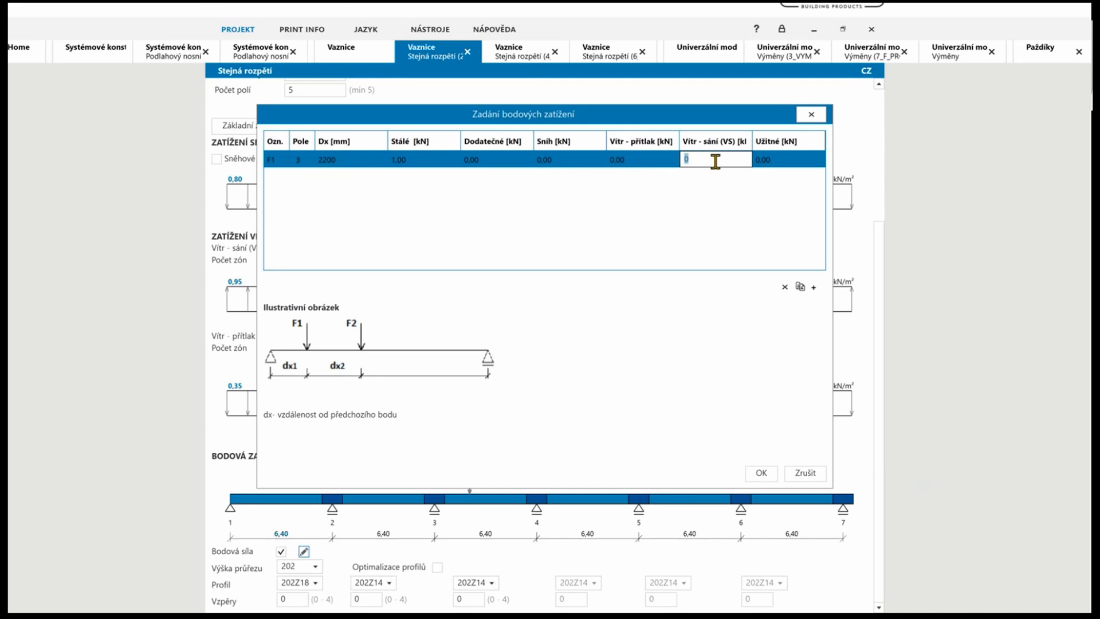
left_click(819, 477)
Open the point load entry of the prepared purlin line with two forces and delete point load F2
left_click(517, 55)
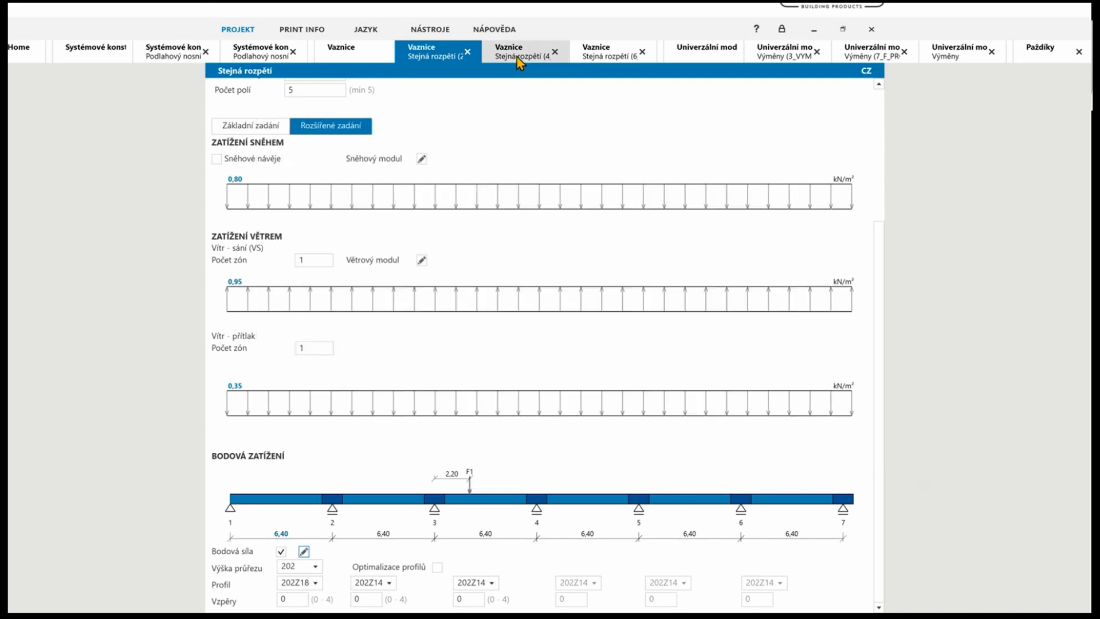
scroll(458, 226, "down", 3)
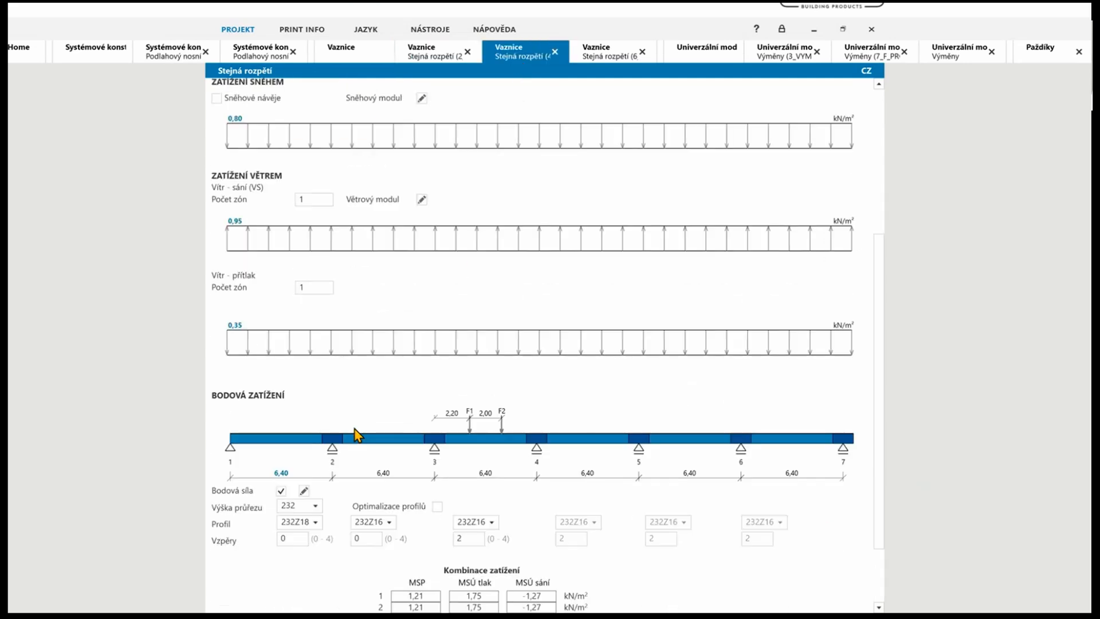
left_click(303, 491)
left_click(783, 176)
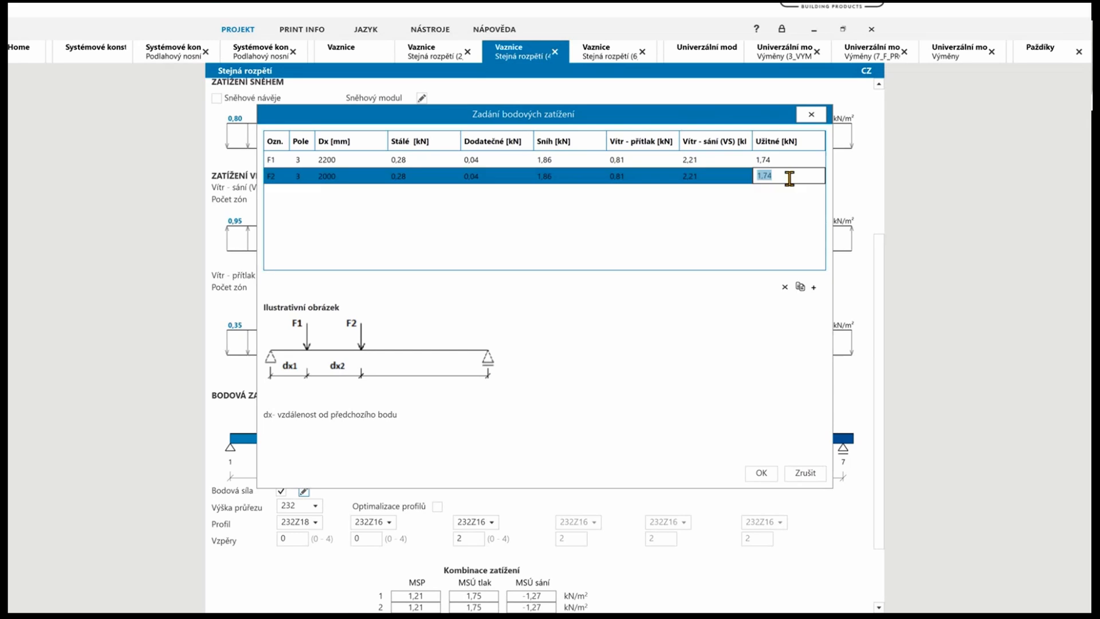
left_click(785, 286)
Go through the permanent, additional and snow load and distance fields of point load F1, moving the entry window off the purlin scheme
left_click(455, 154)
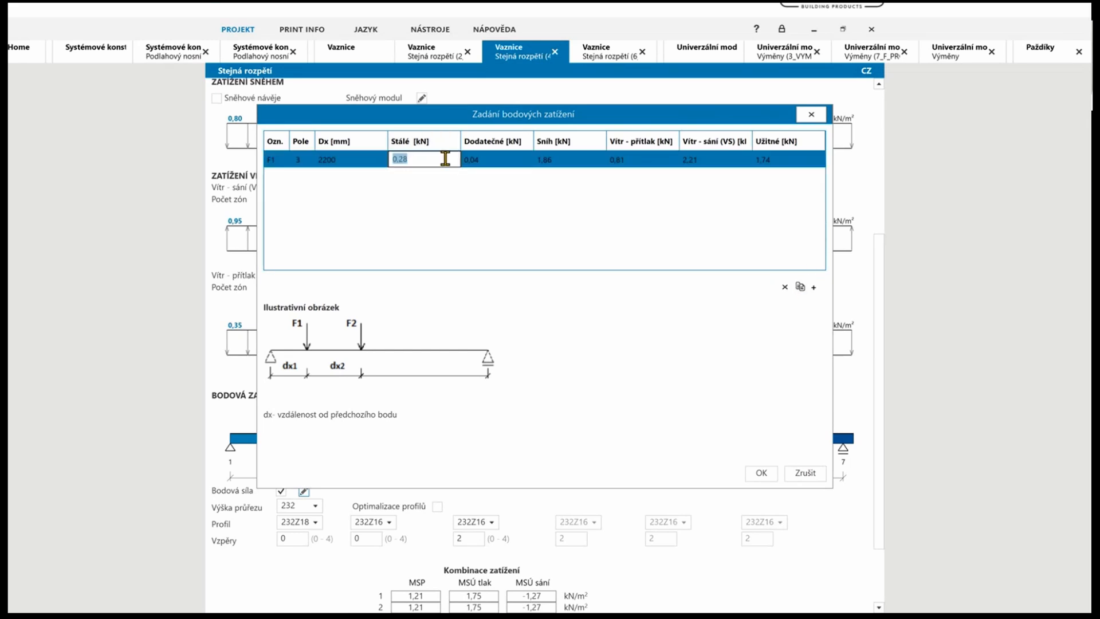
left_click(490, 159)
left_click(559, 160)
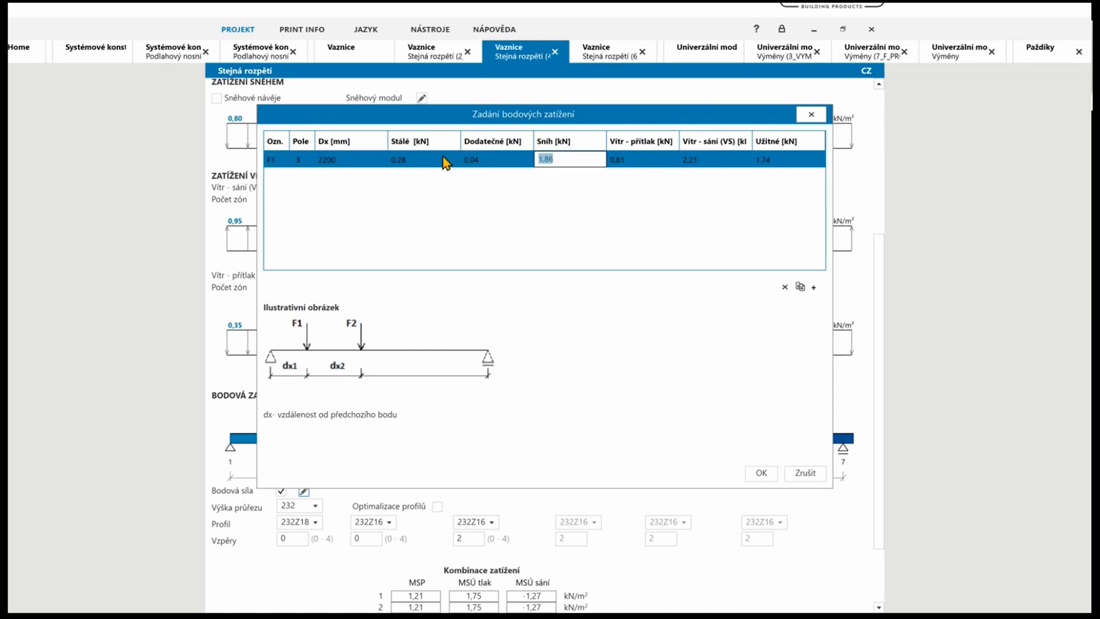
left_click_drag(361, 123, 540, 102)
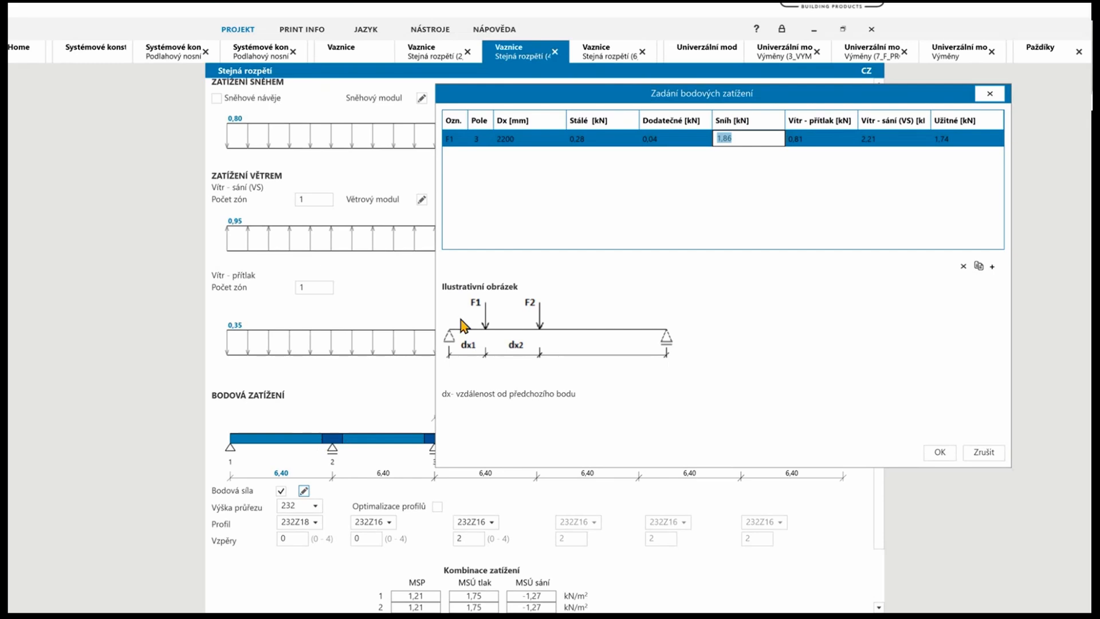
left_click(520, 139)
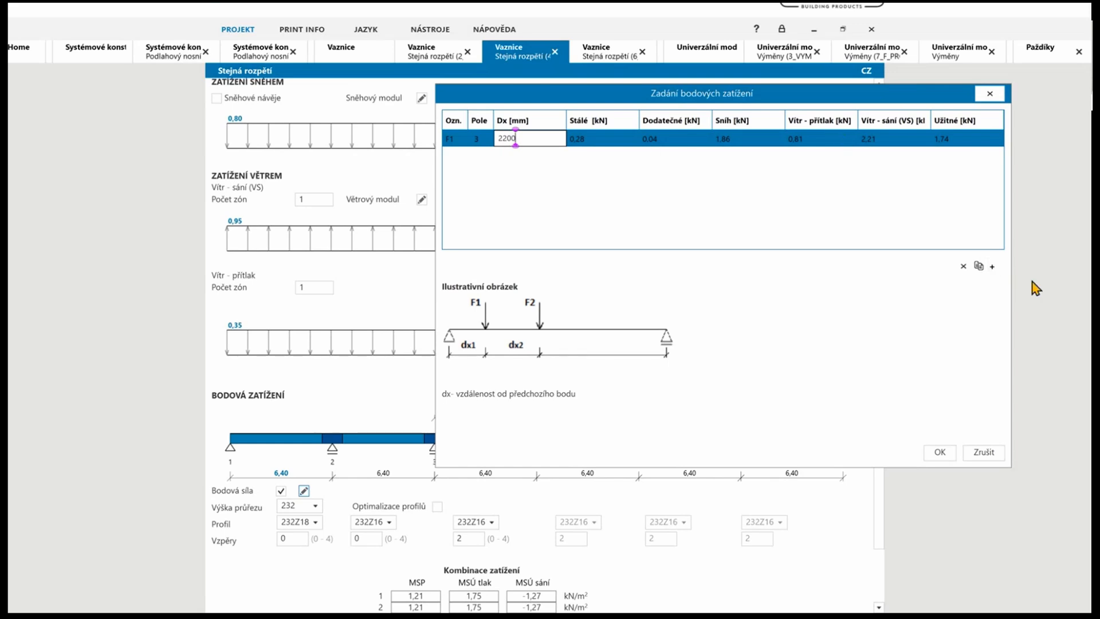
Duplicate point load F1, set the copy's distance Dx to 2000 mm and accept the point loads
left_click(979, 266)
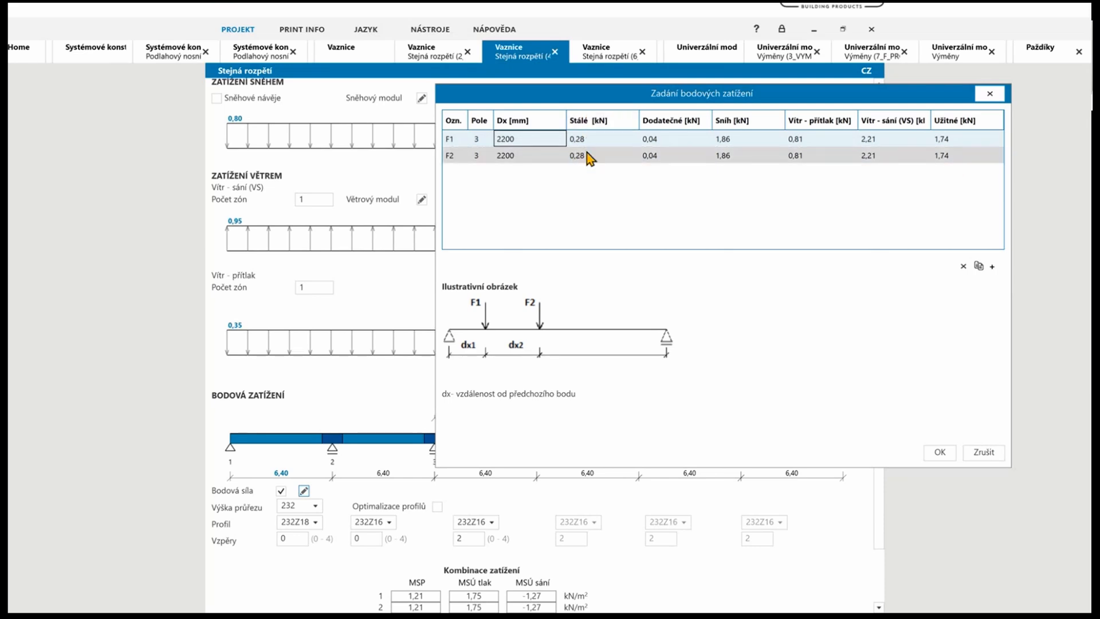
double_click(537, 155)
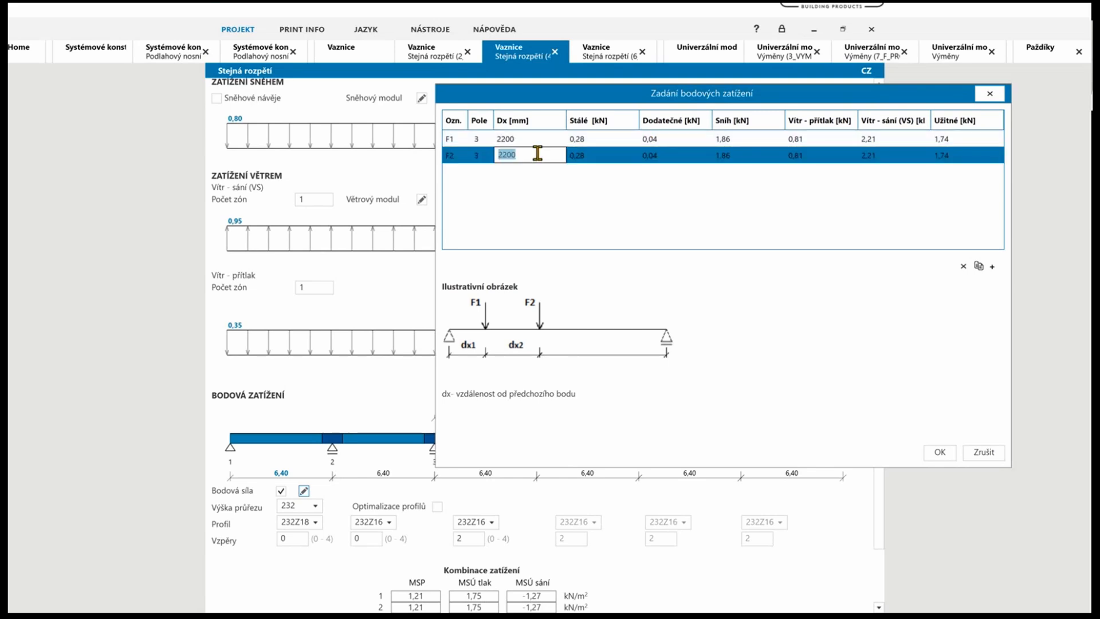
type("2000")
left_click(939, 452)
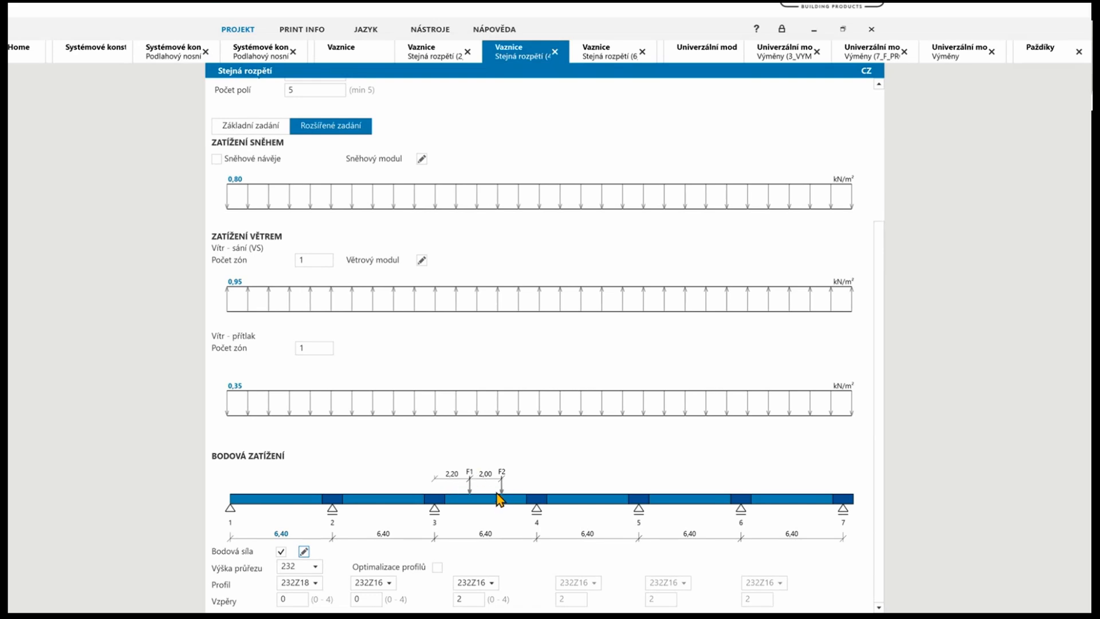
Calculate the H.E.B. purlin line with both point loads and select the result row of the remaining bays (Další)
scroll(521, 435, "up", 1)
scroll(525, 422, "down", 1)
scroll(779, 180, "up", 3)
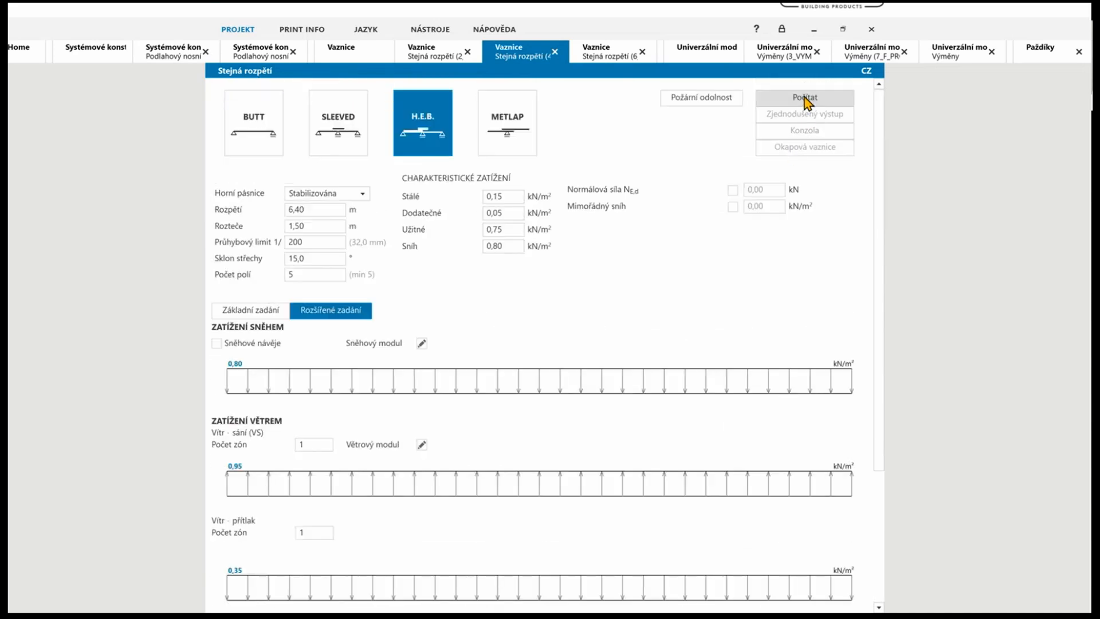
left_click(804, 97)
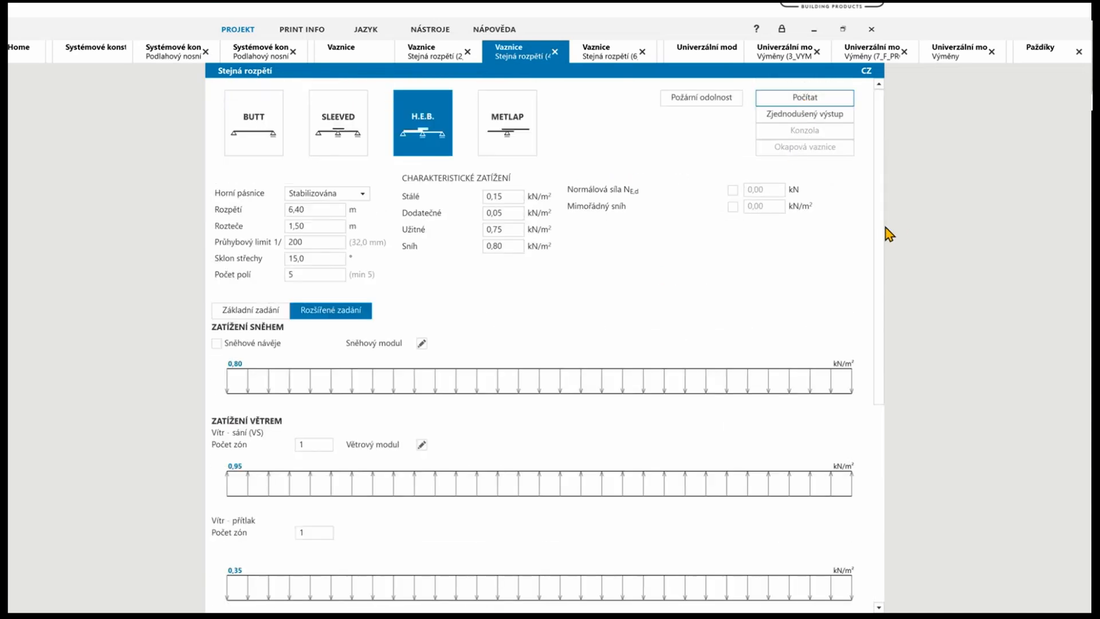
left_click_drag(885, 227, 888, 458)
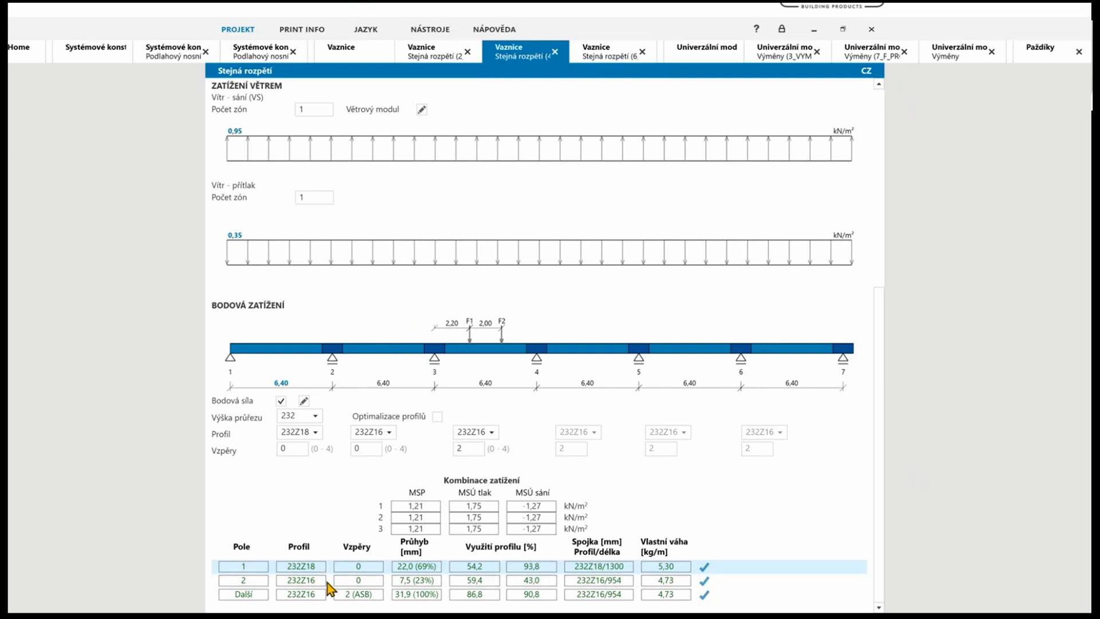
left_click(313, 595)
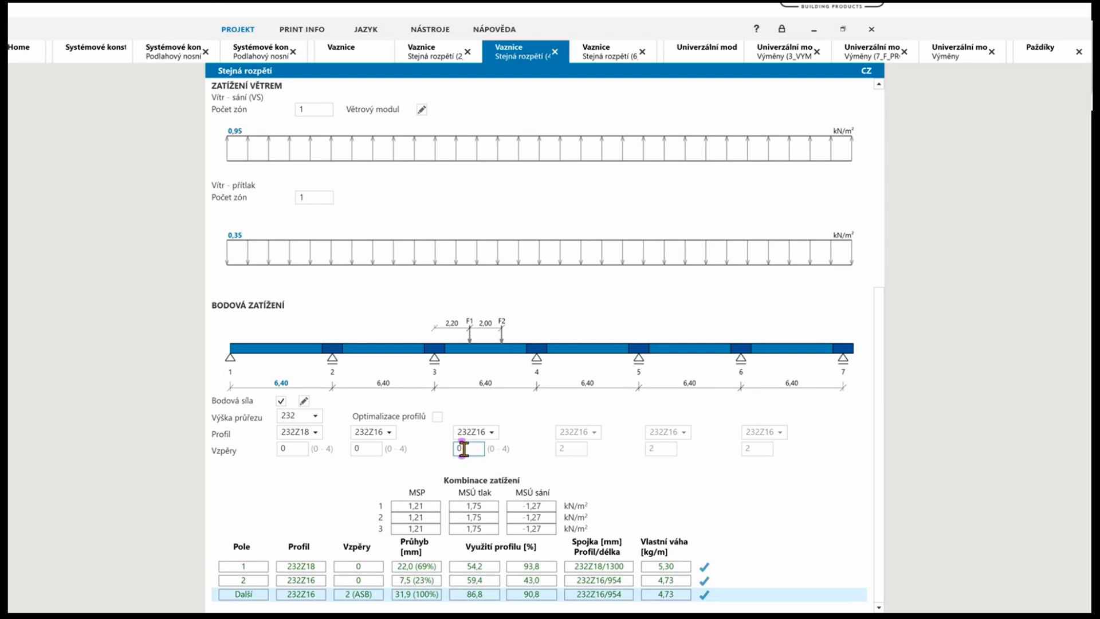
Set the struts (Vzpěry) of the remaining bays to 0, recalculate, and check the decisive criterion of their suction utilisation
scroll(839, 204, "up", 5)
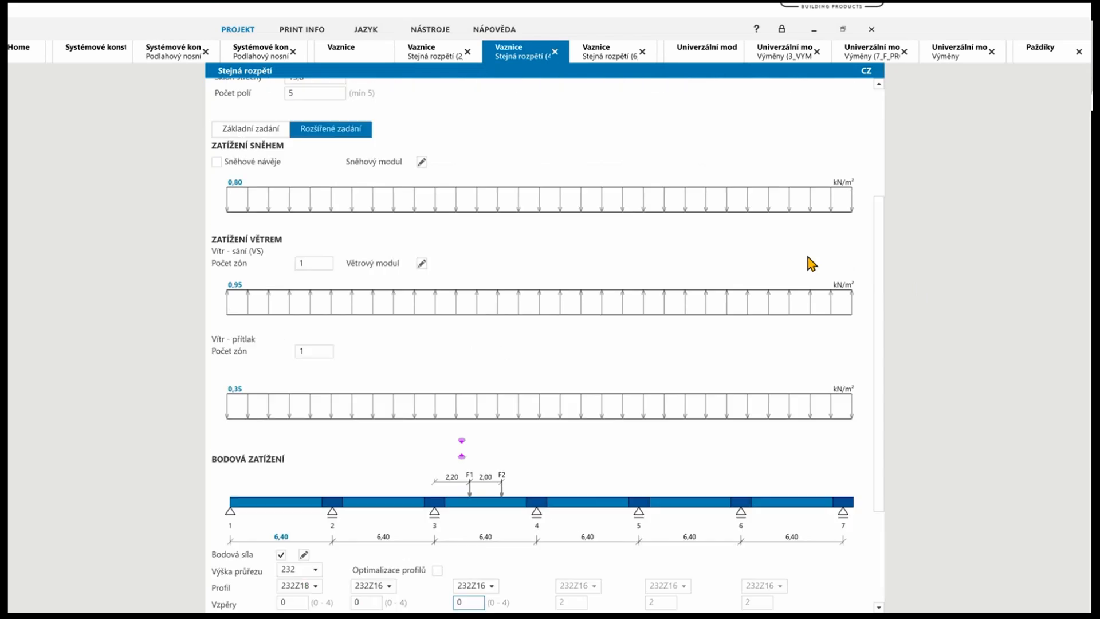
scroll(807, 256, "down", 4)
type("0")
key("BackSpace")
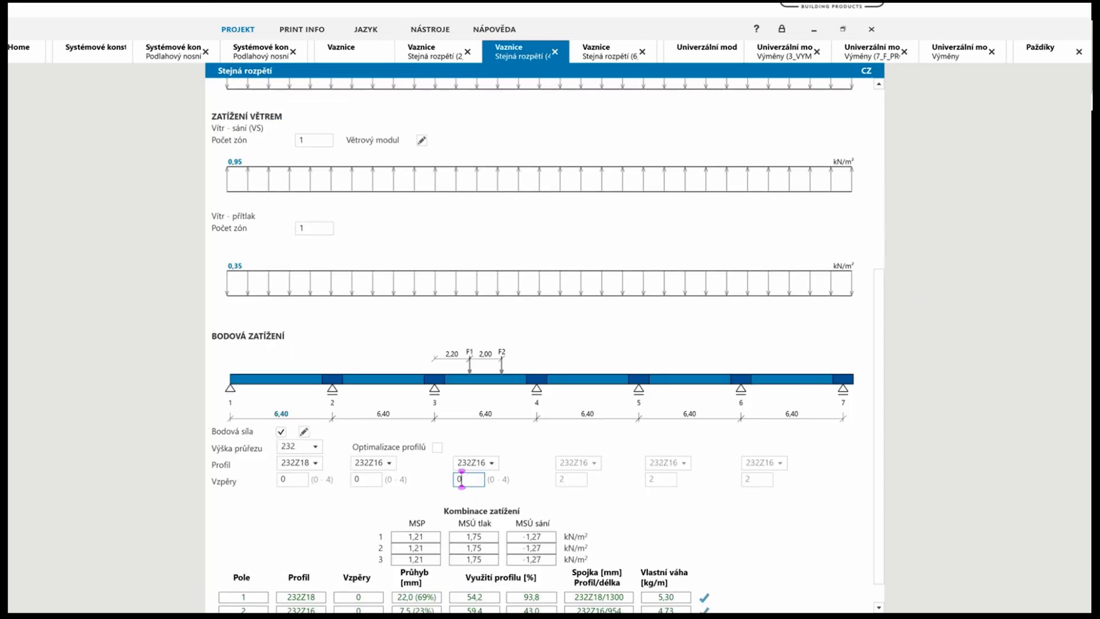
scroll(596, 391, "up", 4)
scroll(603, 327, "up", 6)
left_click(816, 95)
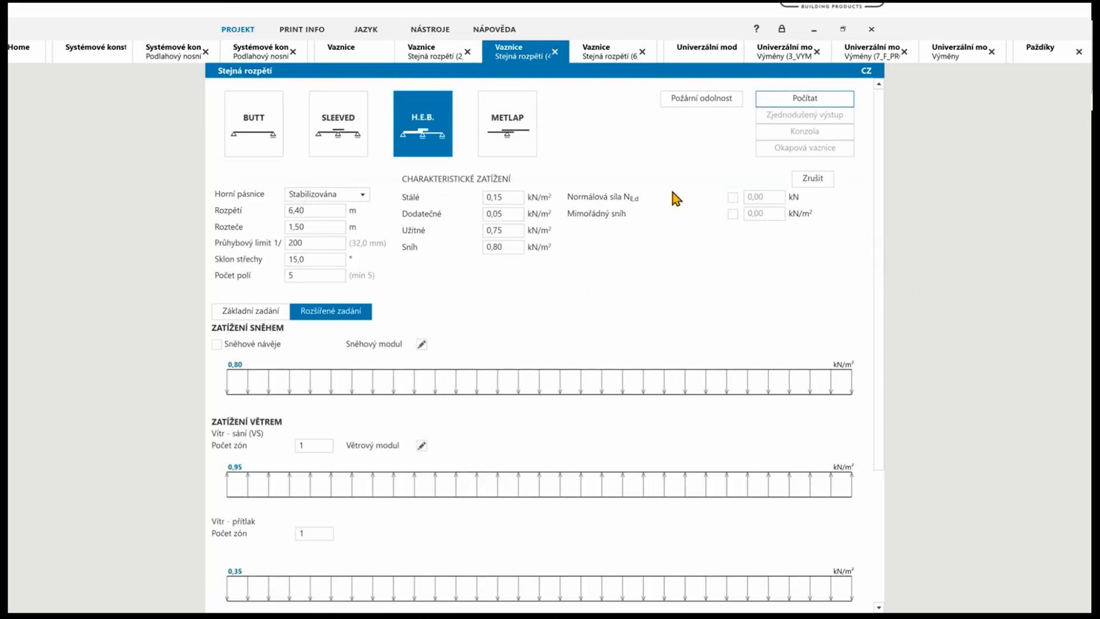
scroll(631, 259, "down", 11)
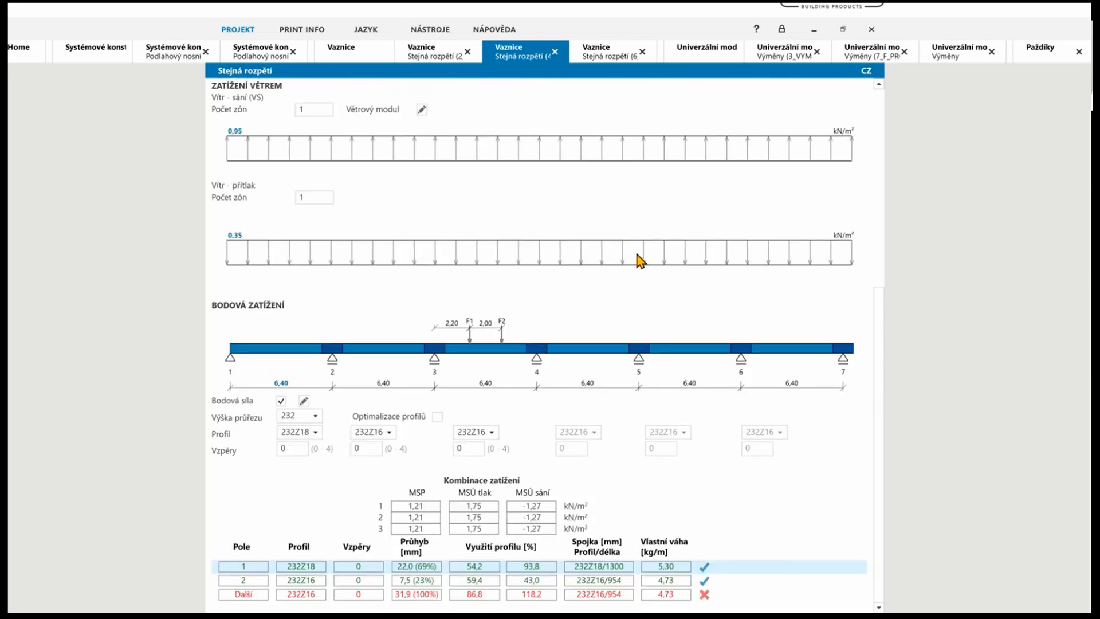
left_click(451, 595)
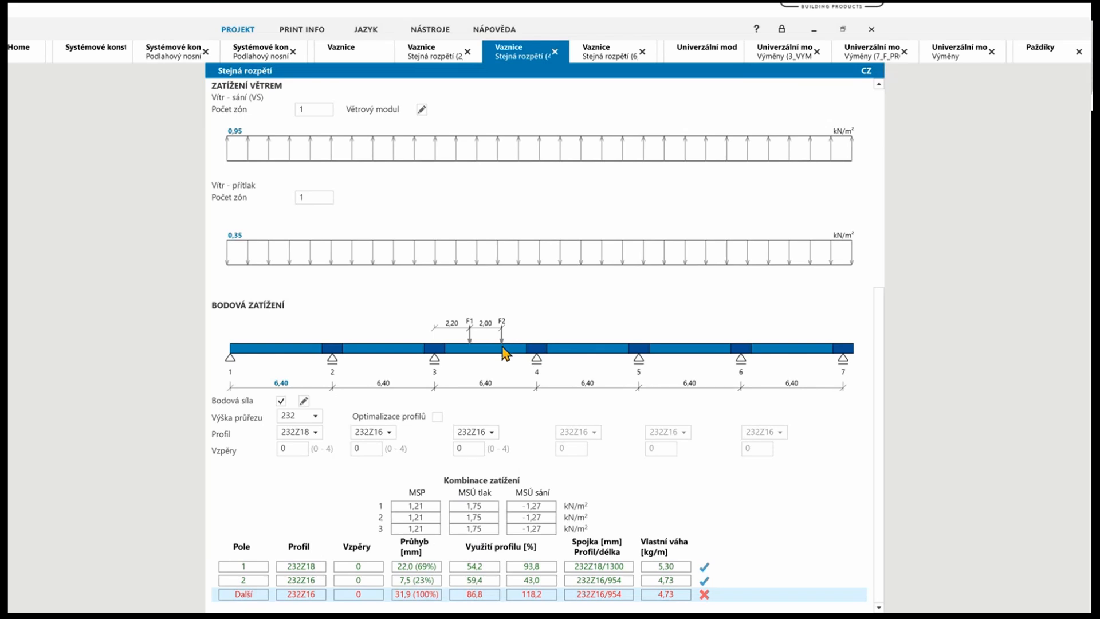
mouse_move(537, 598)
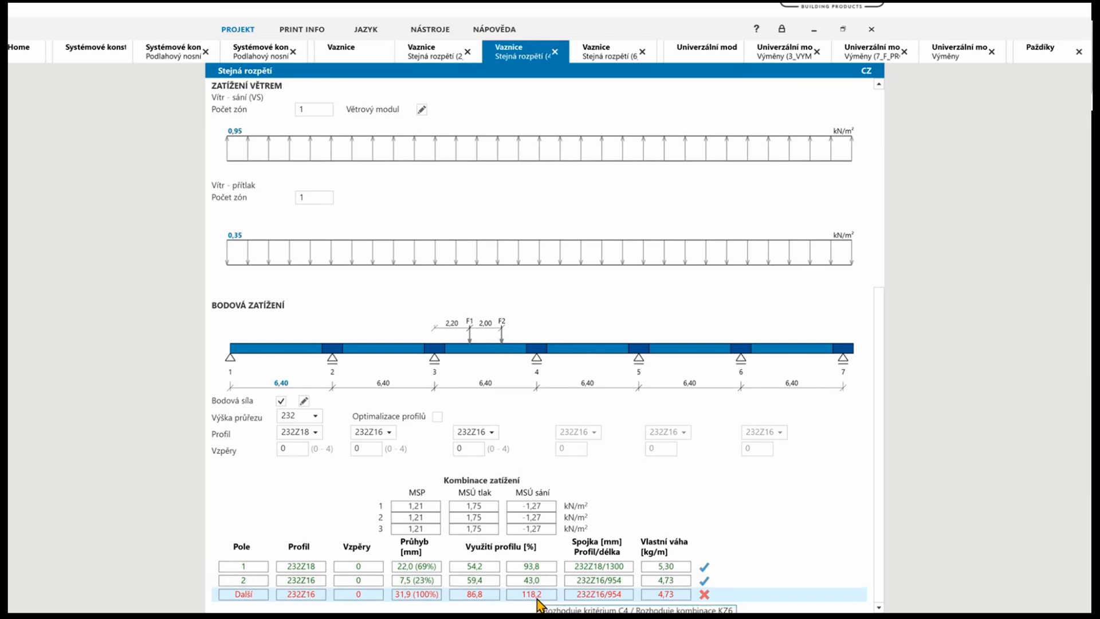
Set the struts (Vzpěry) of the remaining bays to 2, recalculate and select their result row
left_click(475, 448)
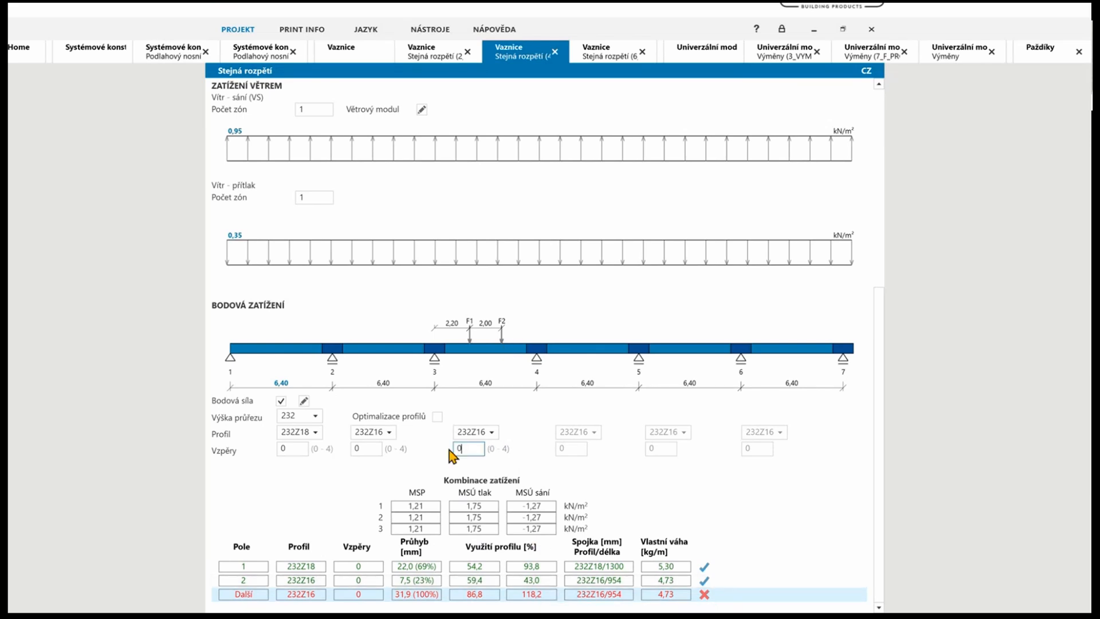
type("2")
scroll(631, 298, "up", 6)
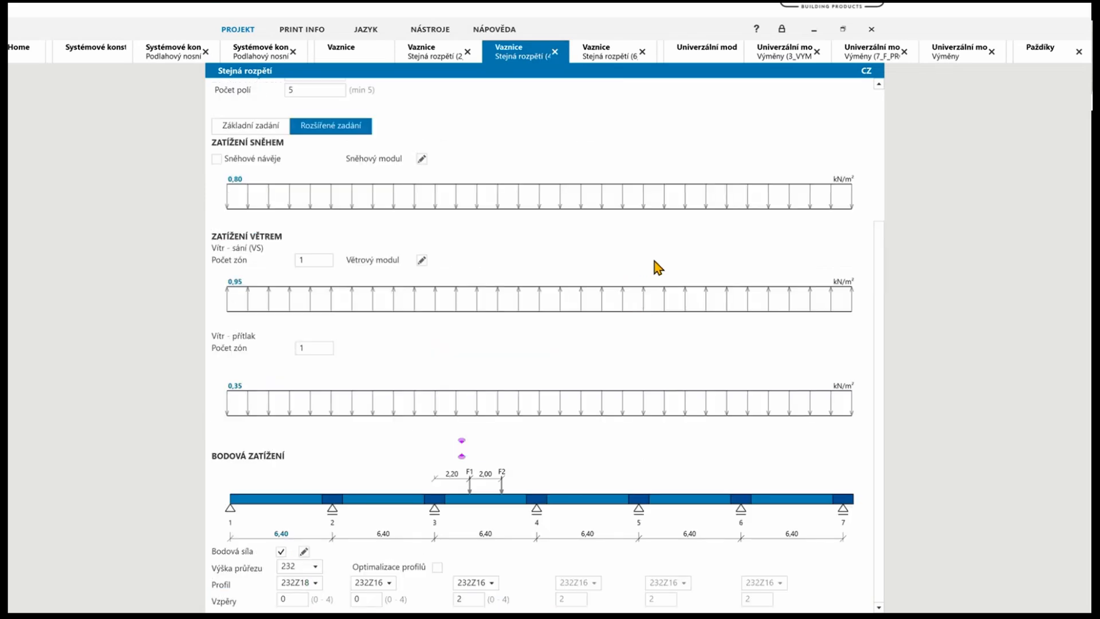
left_click(824, 102)
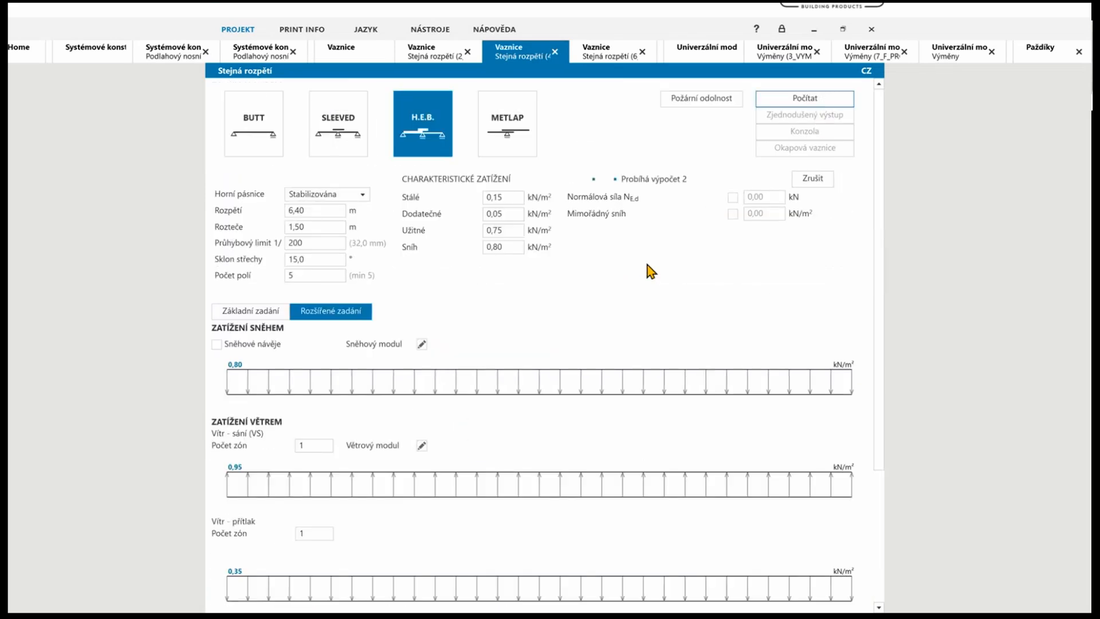
scroll(647, 266, "down", 4)
scroll(659, 258, "down", 2)
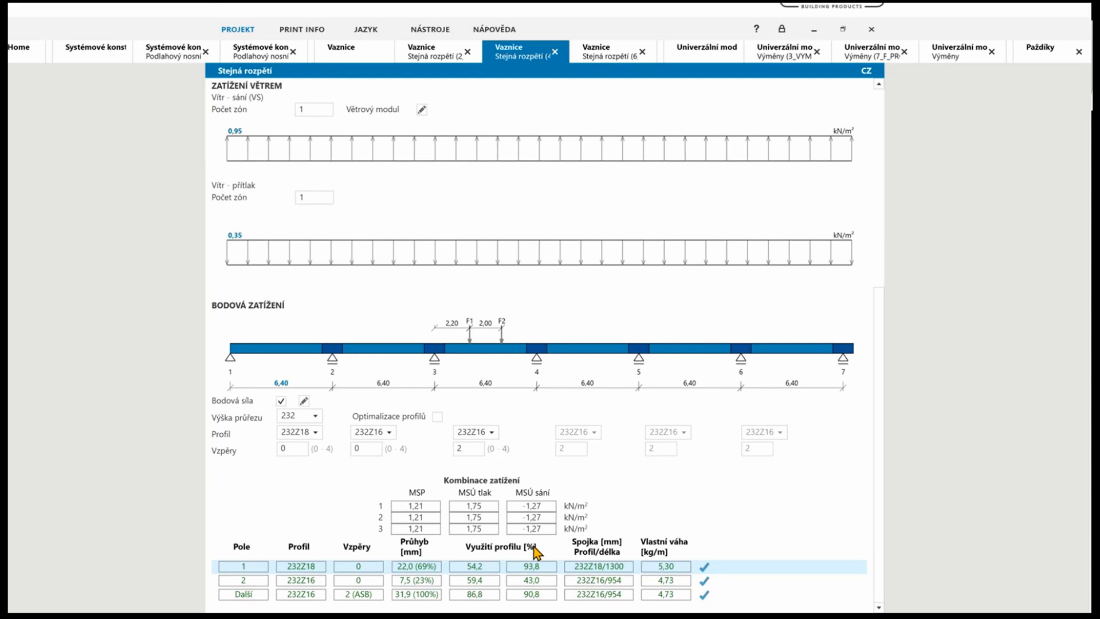
left_click(536, 595)
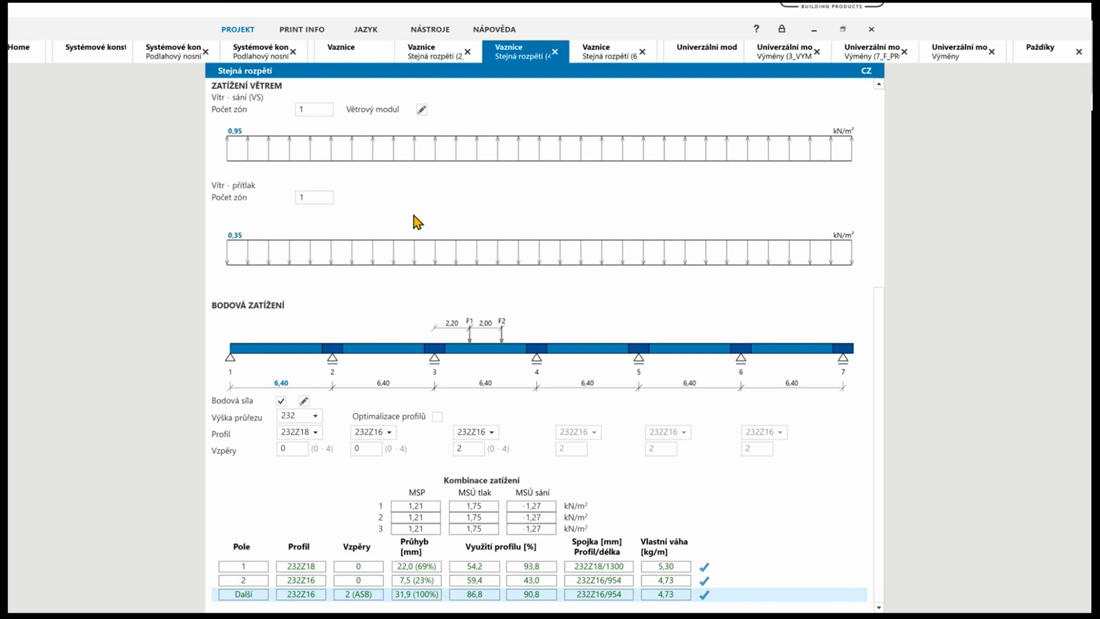
Look at the trimmer layout again, return to the H.E.B. purlin line and review its point loads F1 and F2
left_click(783, 50)
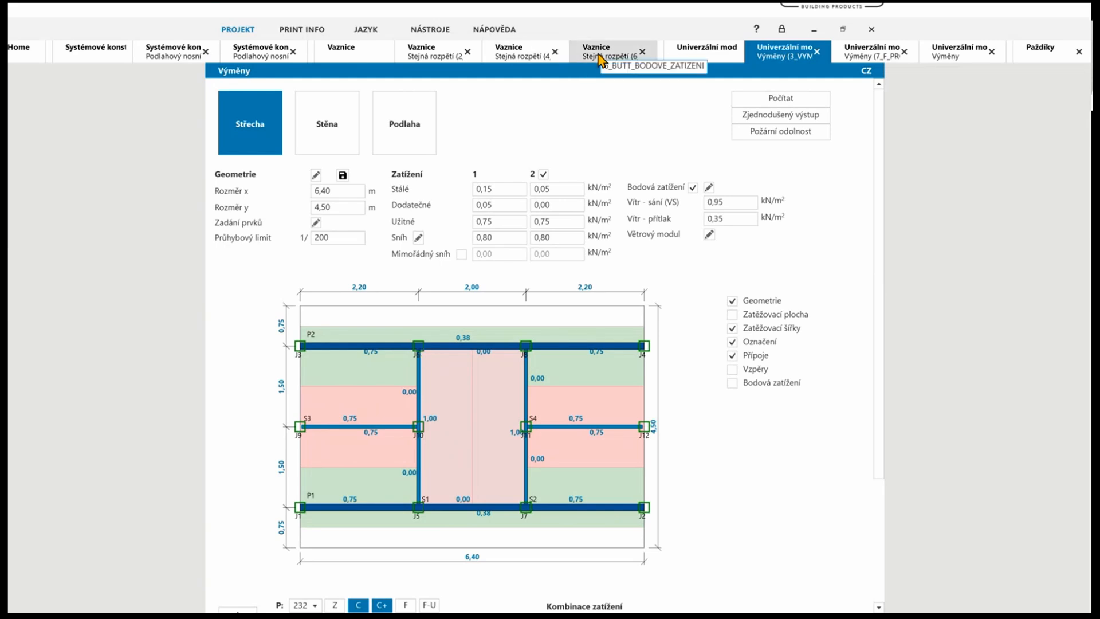
left_click(512, 53)
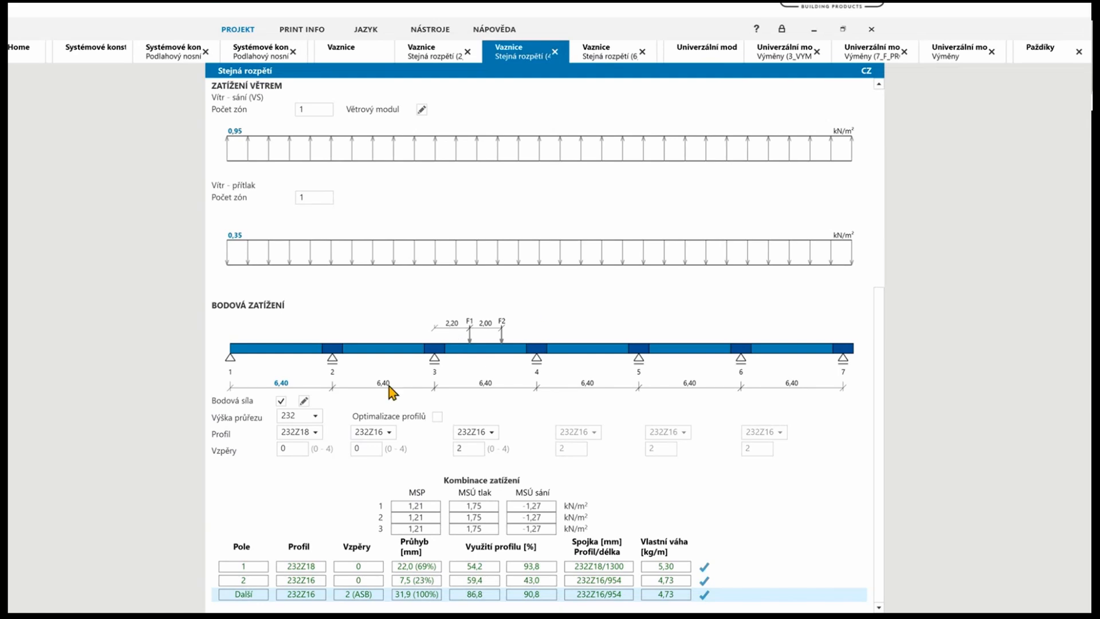
left_click(304, 401)
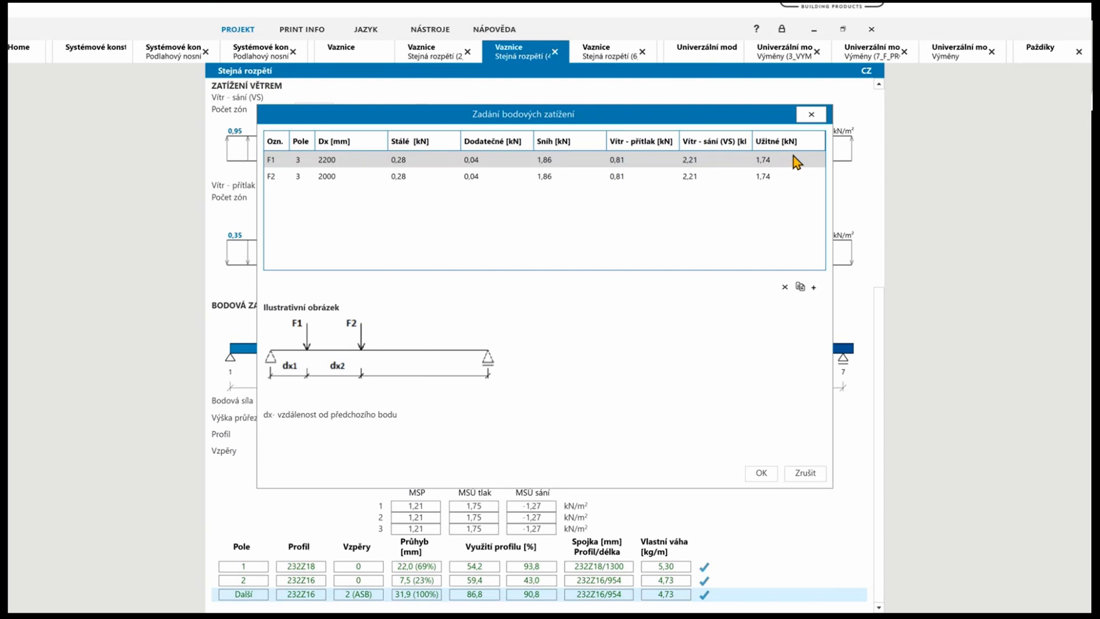
left_click(761, 473)
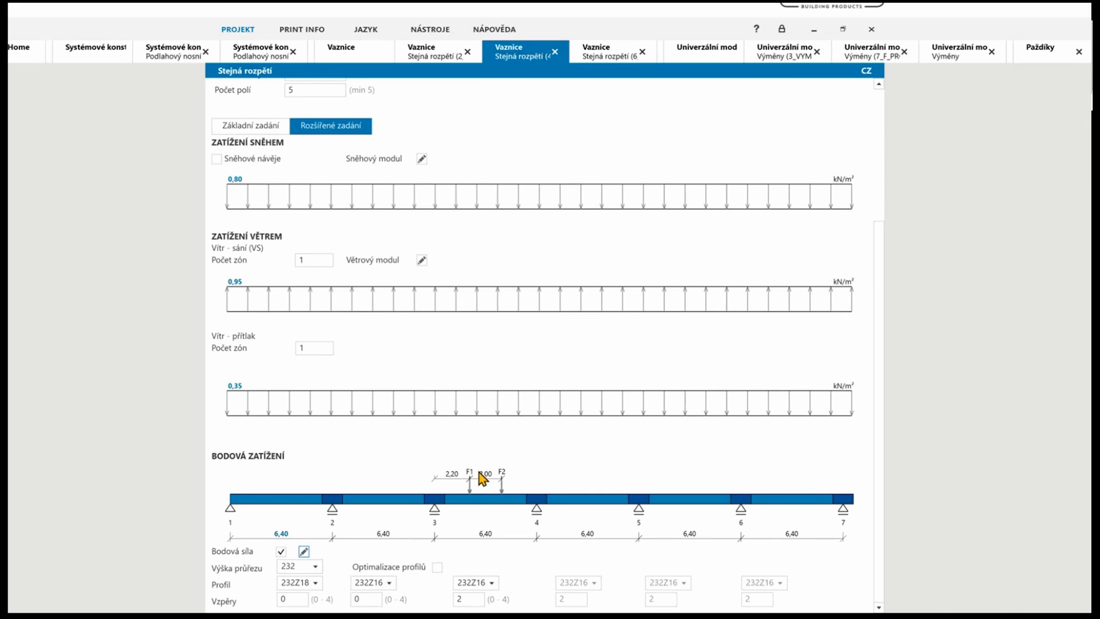
scroll(527, 434, "up", 5)
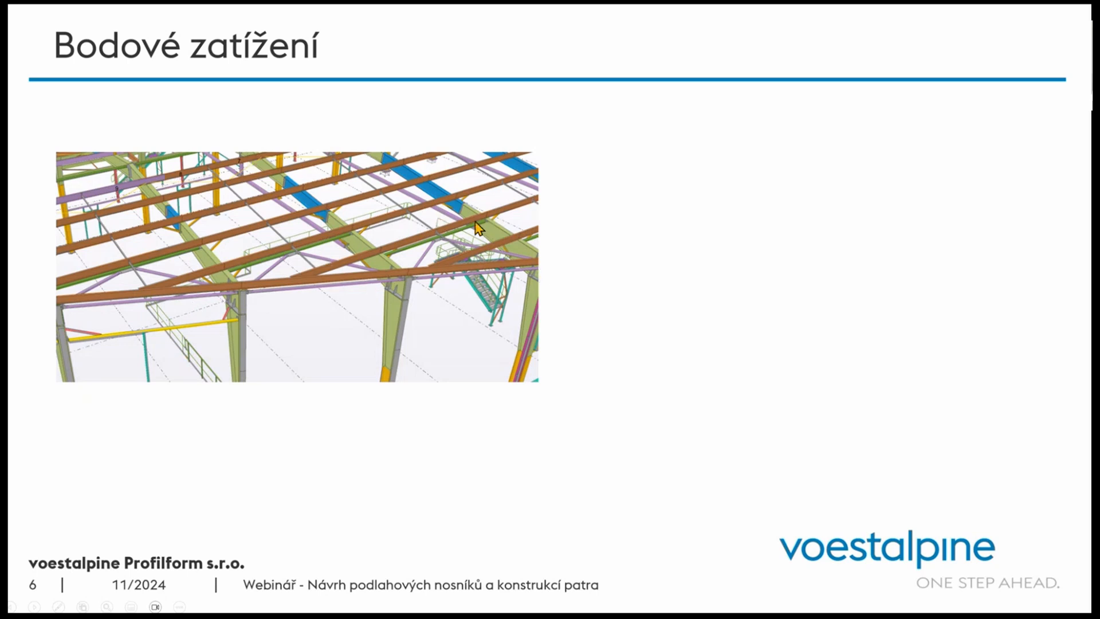
left_click(481, 259)
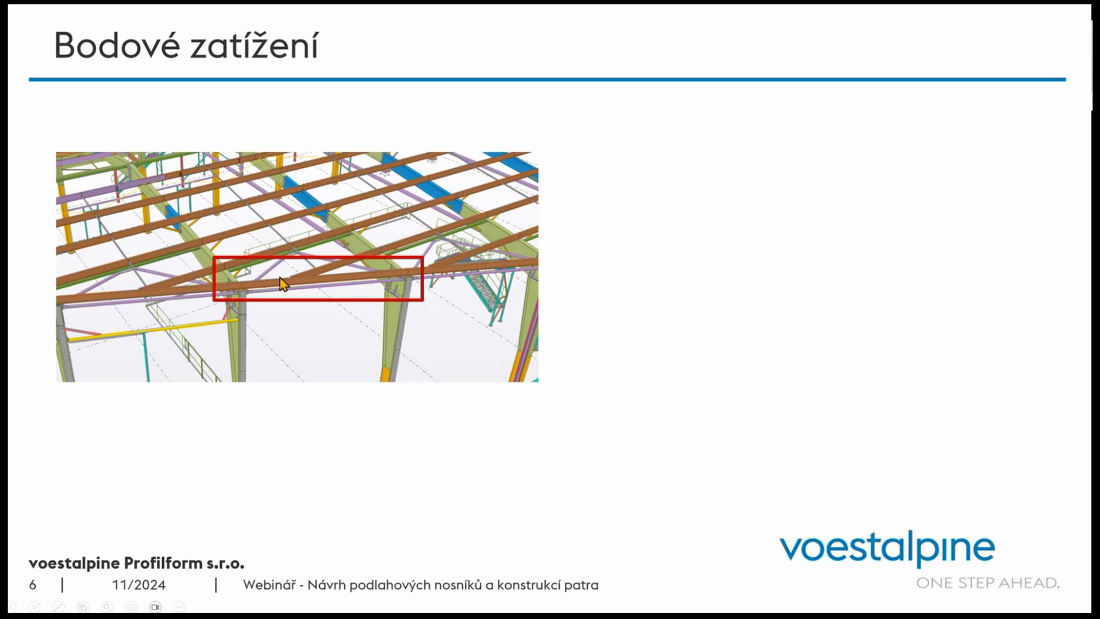
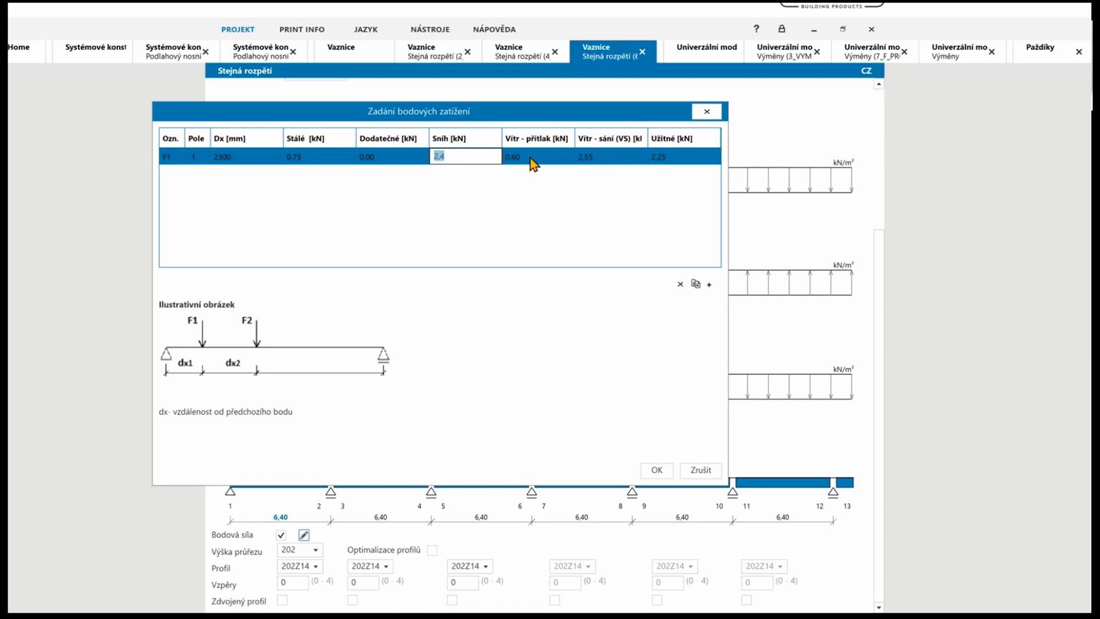
Accept point load F1 in bay 1 at 2300 mm on the BUTT purlin line and calculate the line
left_click(531, 158)
left_click(656, 470)
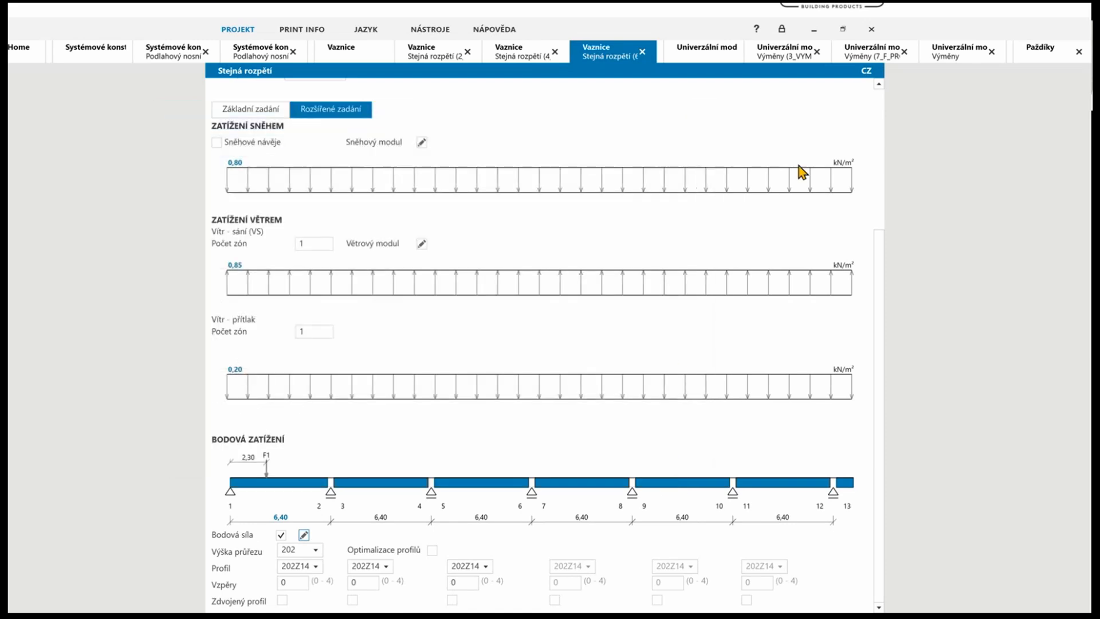
scroll(799, 169, "up", 3)
left_click(817, 101)
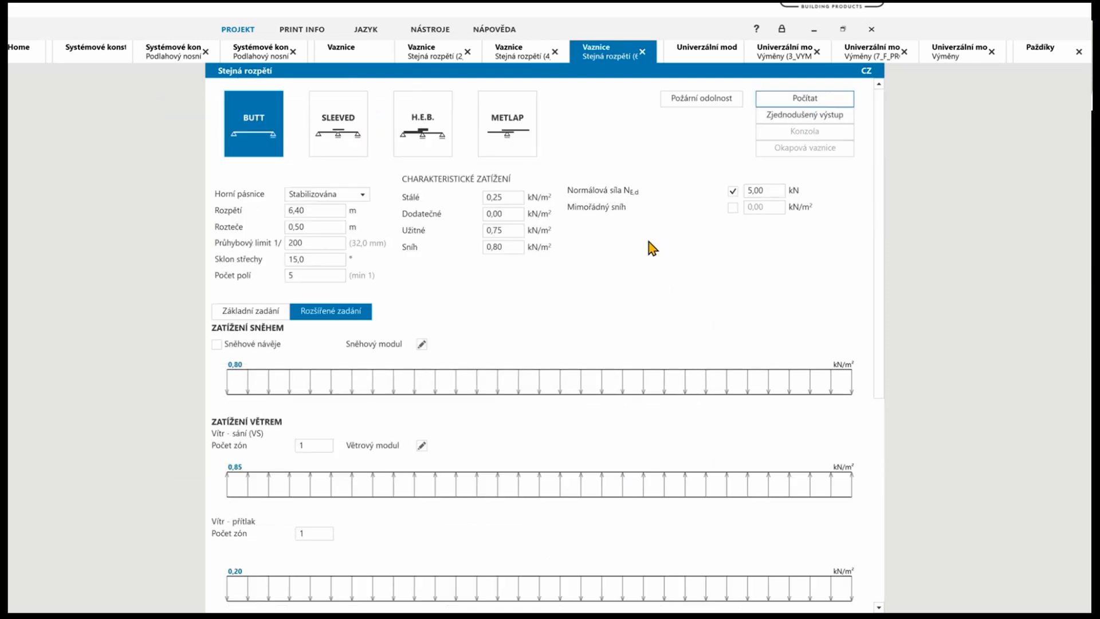
scroll(649, 242, "down", 5)
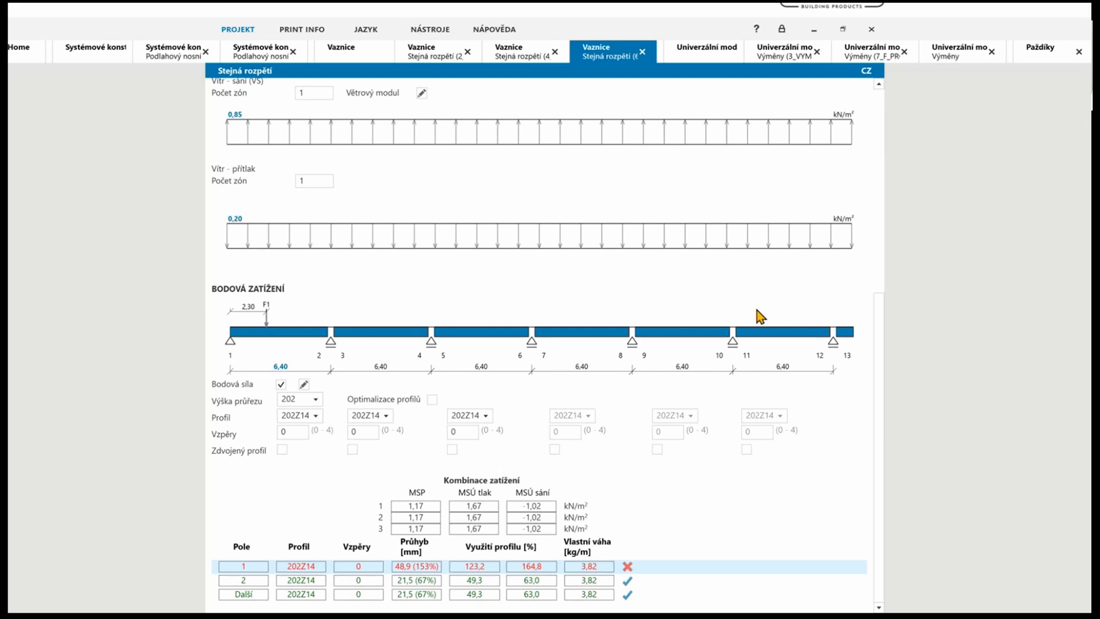
left_click(310, 415)
left_click(309, 416)
left_click(309, 416)
left_click(311, 417)
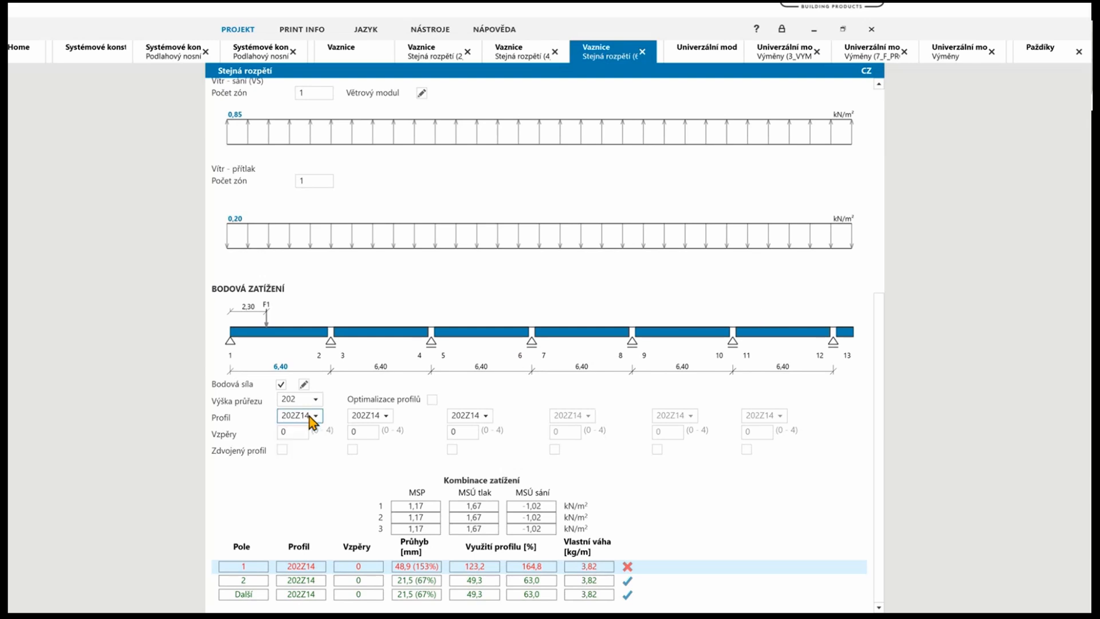
Enable the doubled profile (Zdvojený profil) for bay 1 and recalculate the BUTT purlin line
left_click(282, 450)
scroll(605, 318, "up", 4)
scroll(607, 308, "up", 4)
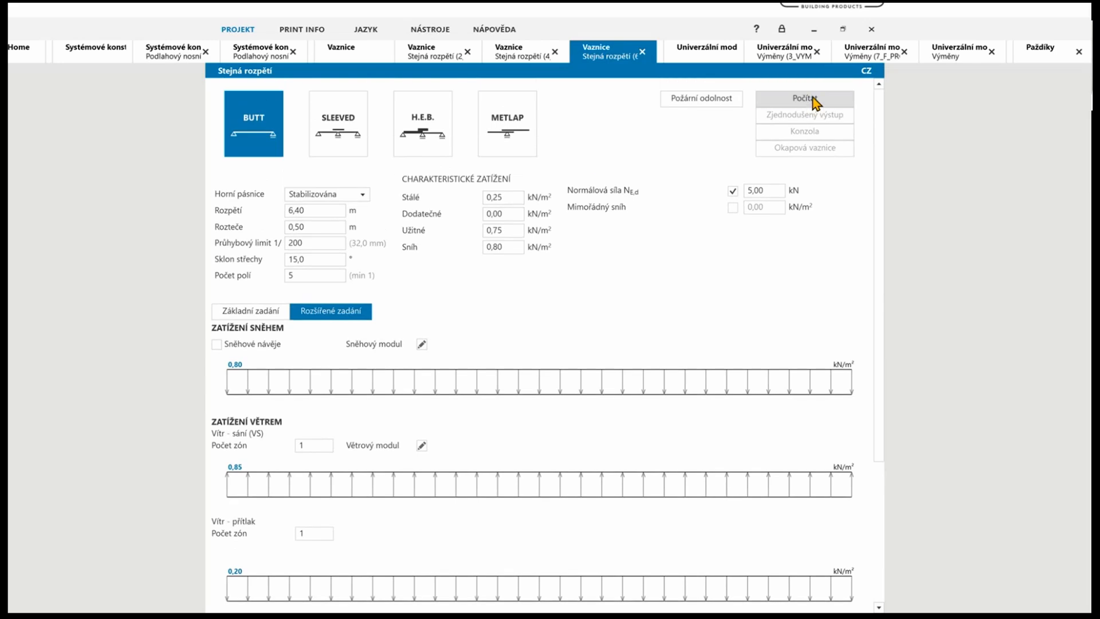
left_click(830, 80)
scroll(601, 303, "down", 7)
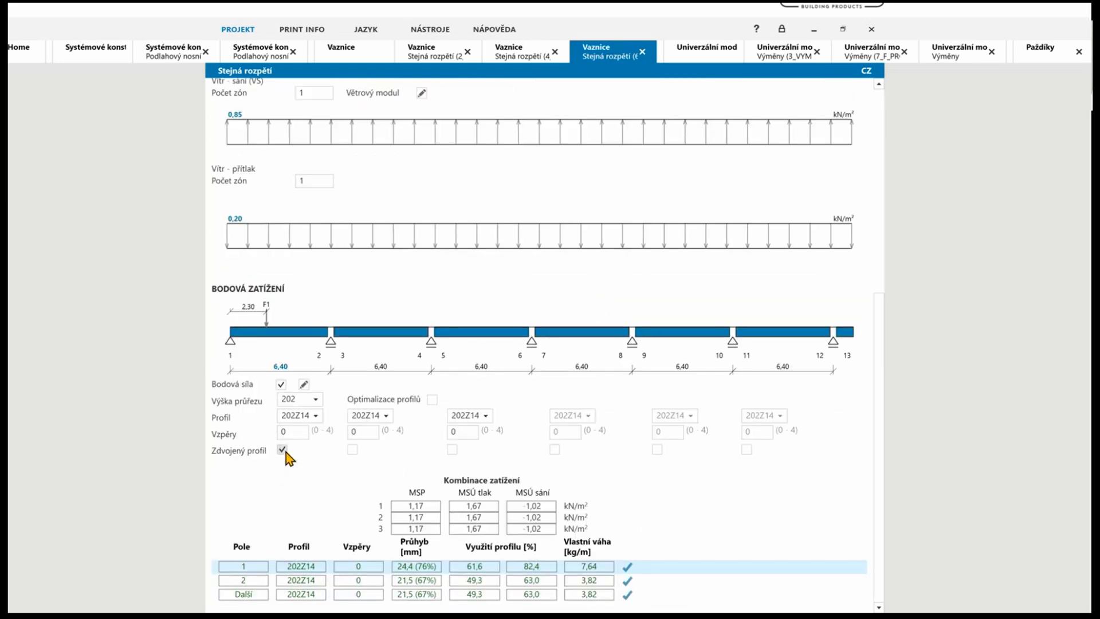
Move point load F1 to bay 2 of the BUTT purlin line, recalculate and select the result row of bay 2
mouse_move(531, 569)
left_click(304, 383)
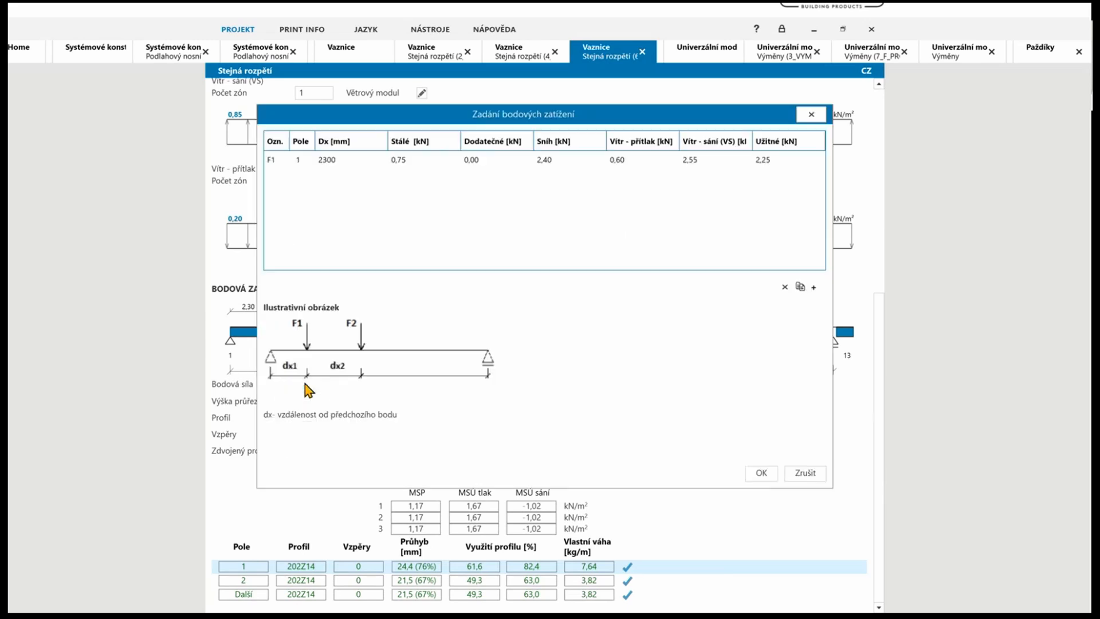
left_click(304, 161)
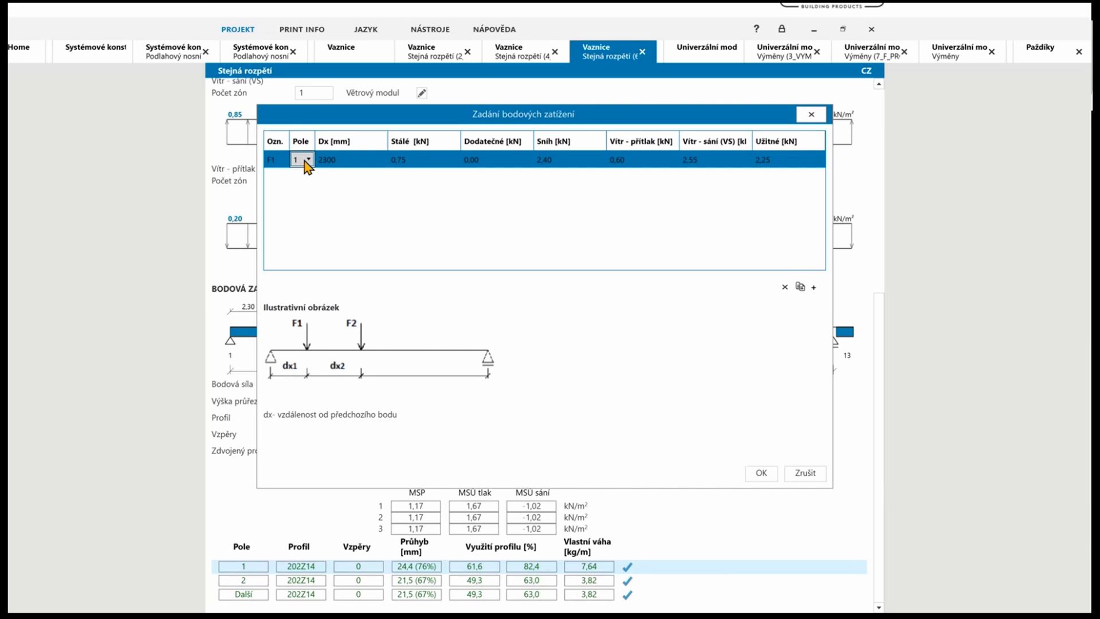
left_click(308, 161)
left_click(304, 206)
left_click(761, 473)
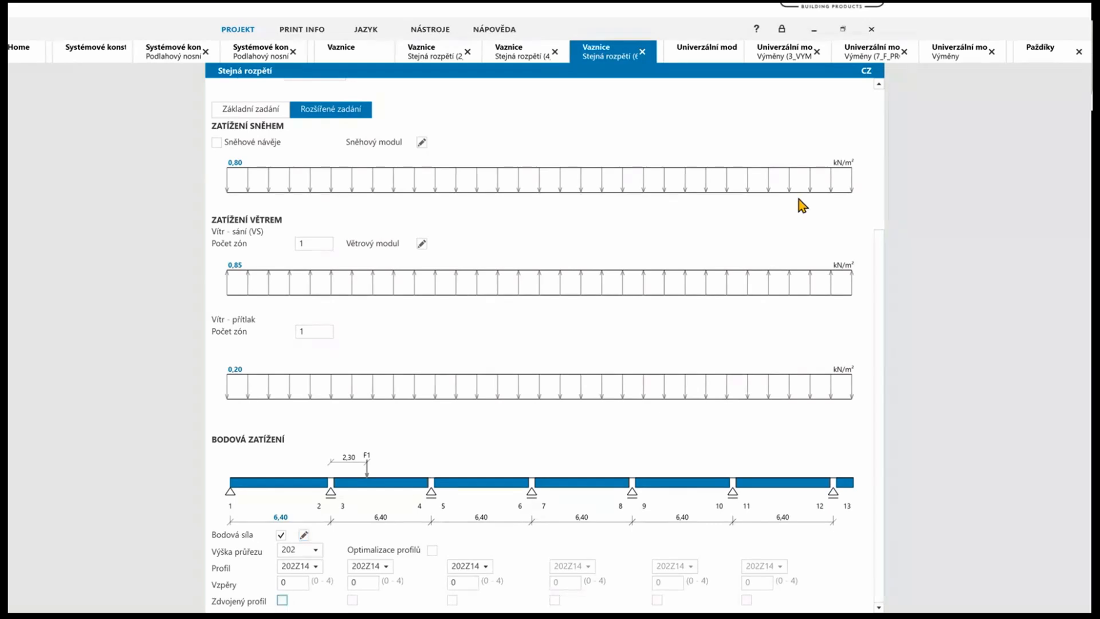
scroll(798, 200, "up", 4)
scroll(632, 252, "down", 5)
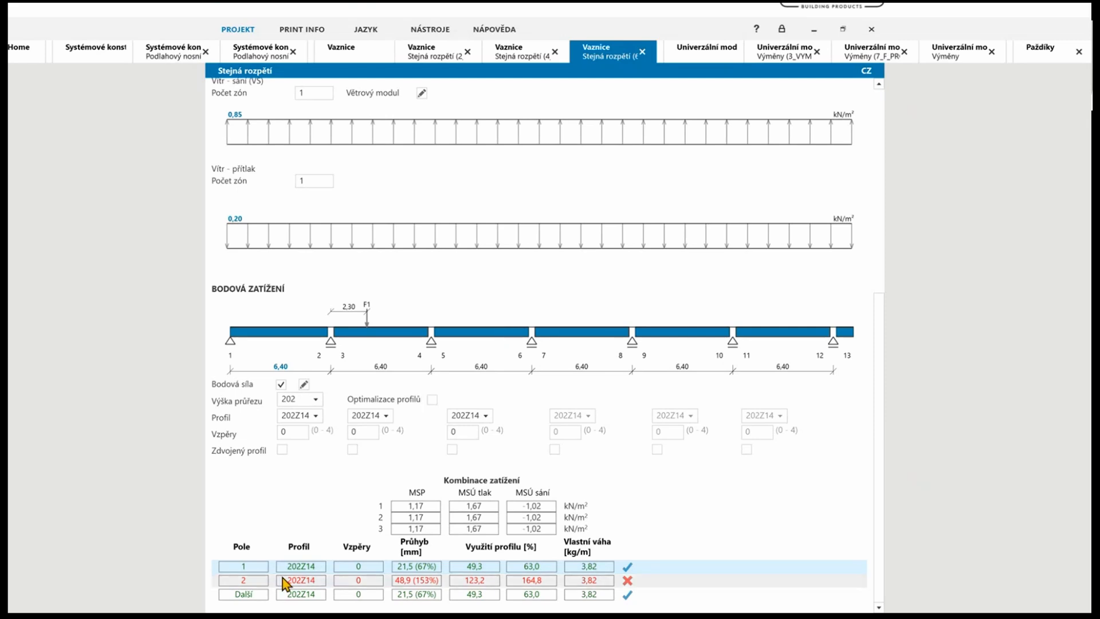
left_click(330, 580)
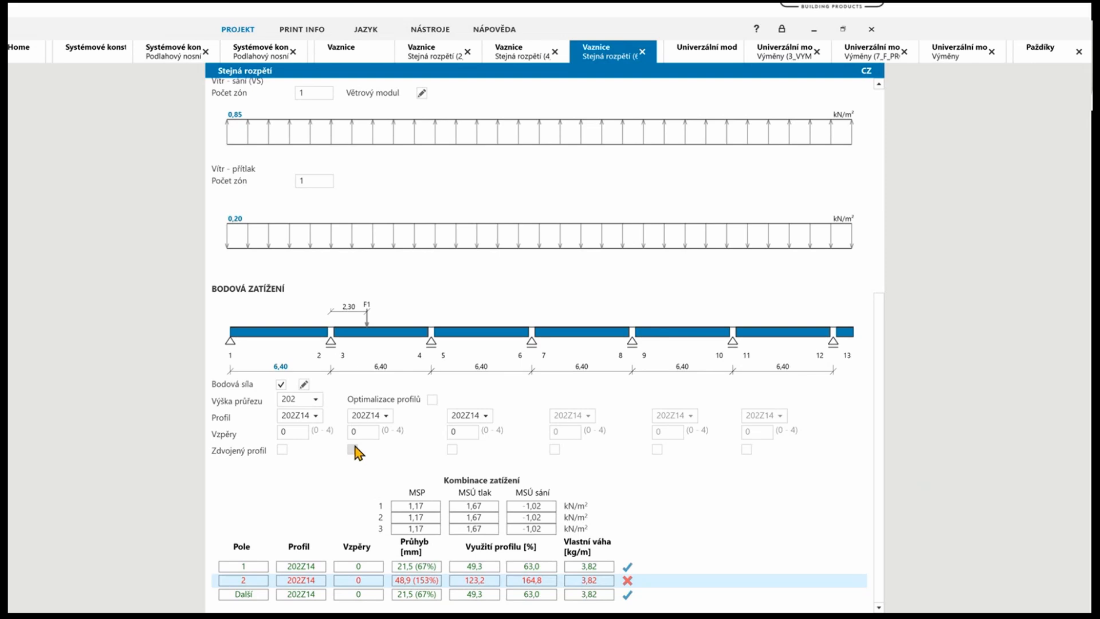
Assign point load F1 to every bay (Každé pole) of the BUTT purlin line and recalculate
left_click(303, 385)
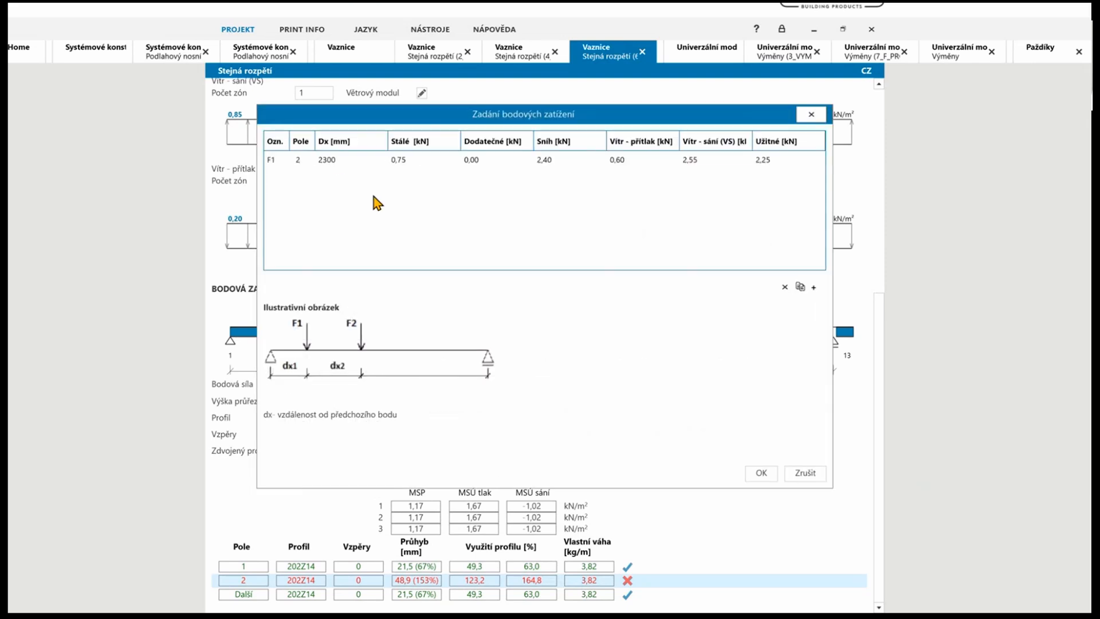
left_click(267, 161)
left_click(302, 159)
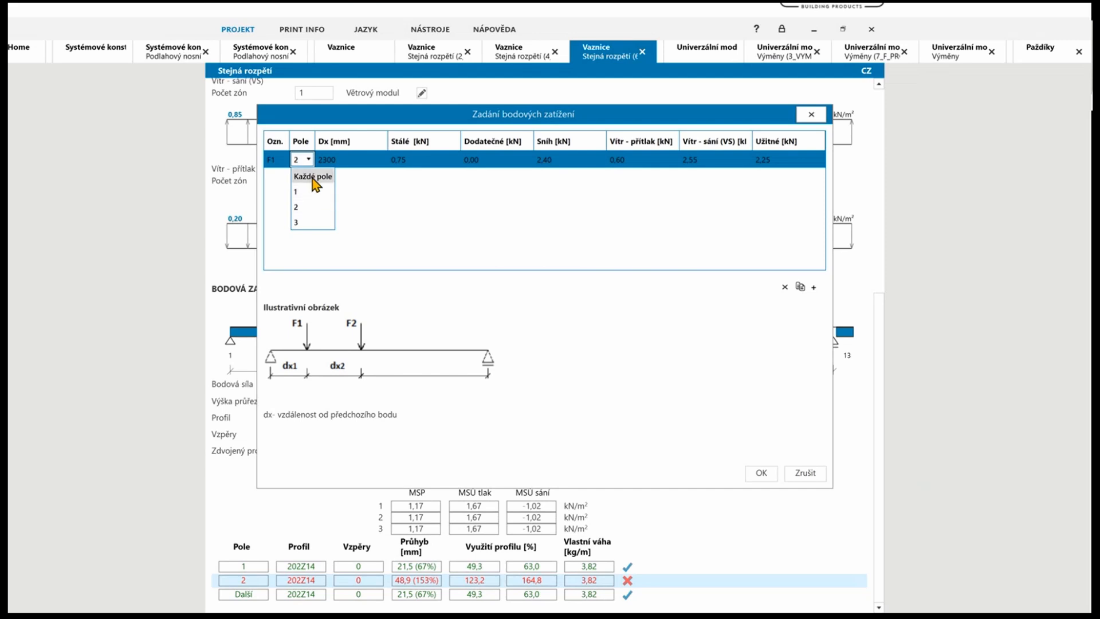
left_click(311, 178)
left_click(766, 473)
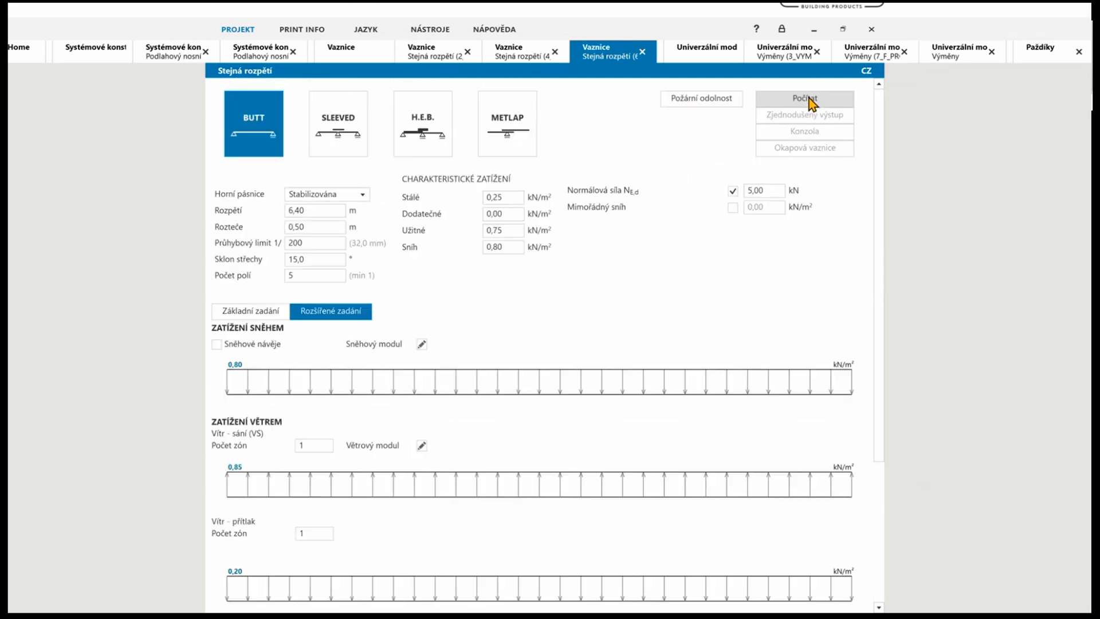
left_click(805, 99)
scroll(500, 299, "down", 5)
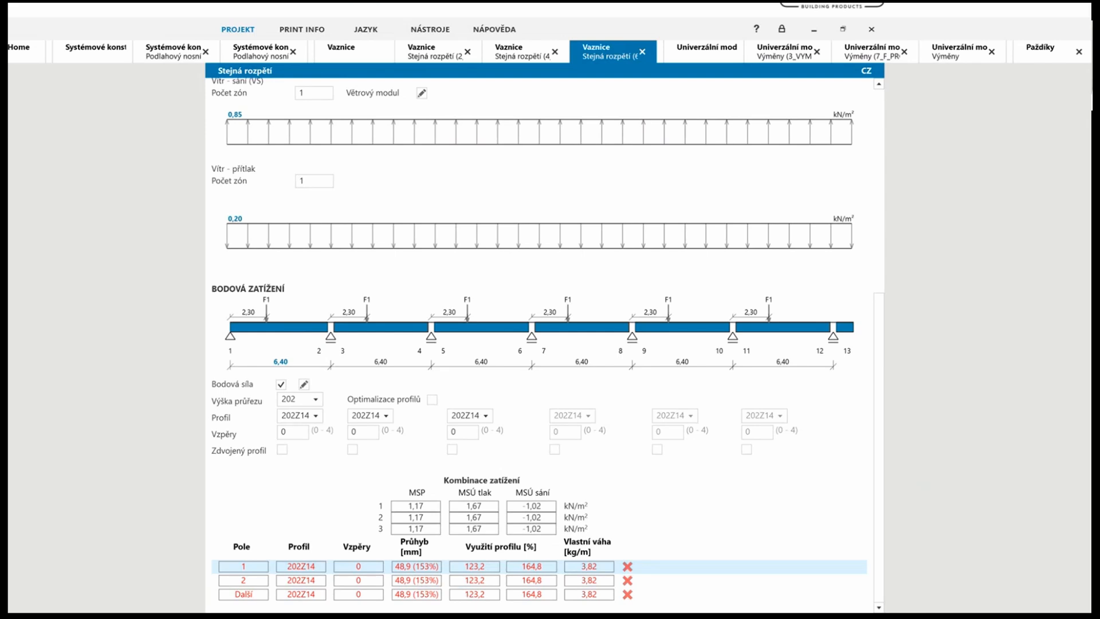
key("alt+Tab")
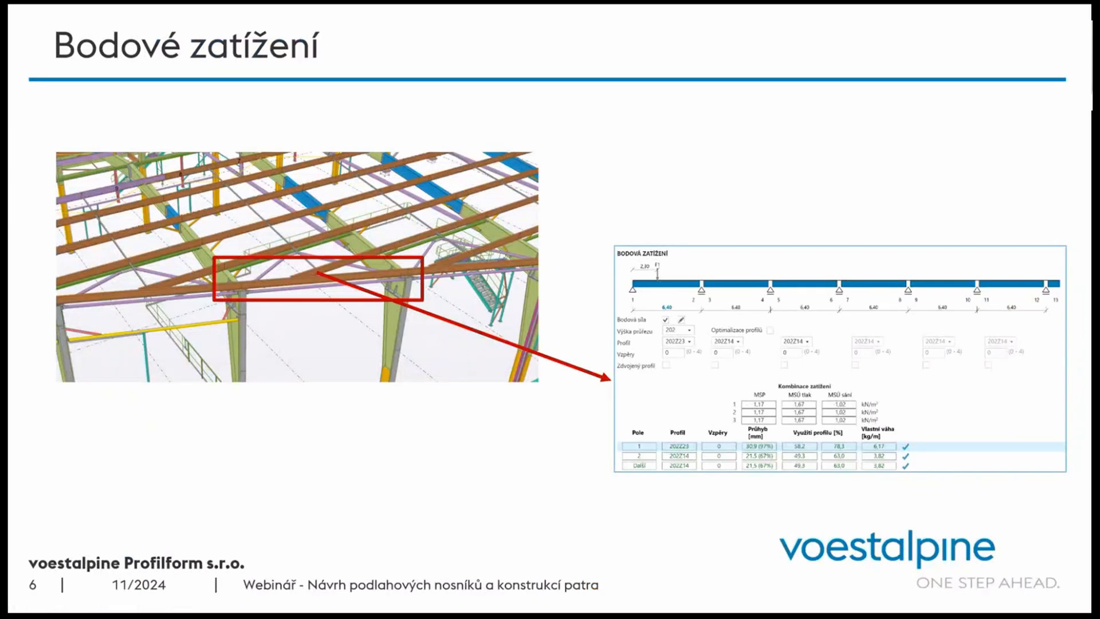
key("alt+Tab")
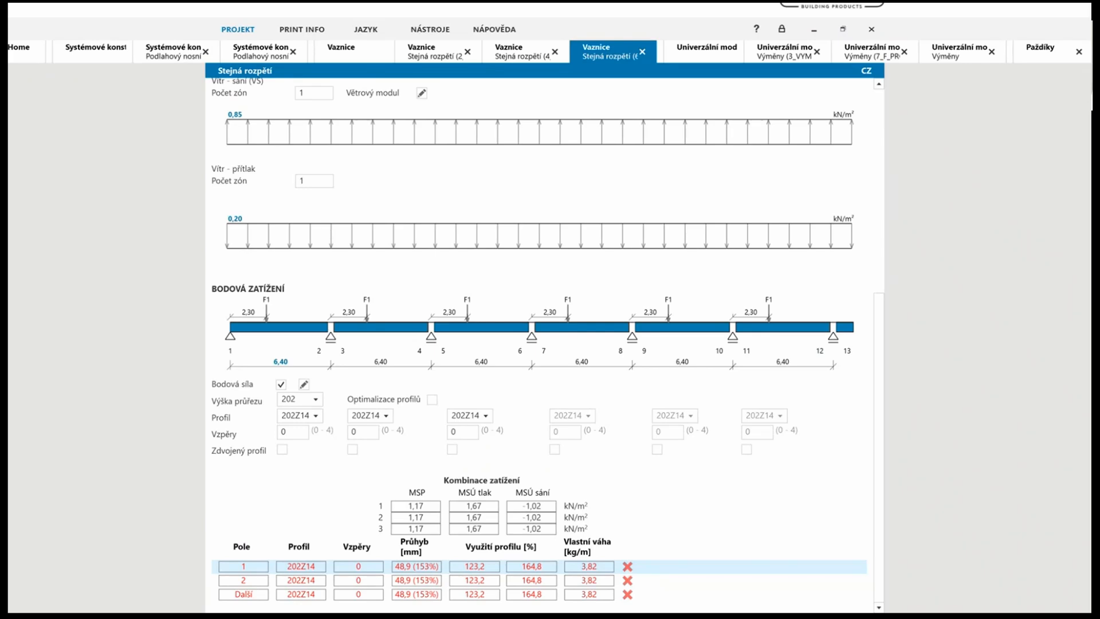
Look through the load components of point load F1 on member P1 in the trimmer layout, try duplicating the load and discard the changes
left_click(800, 57)
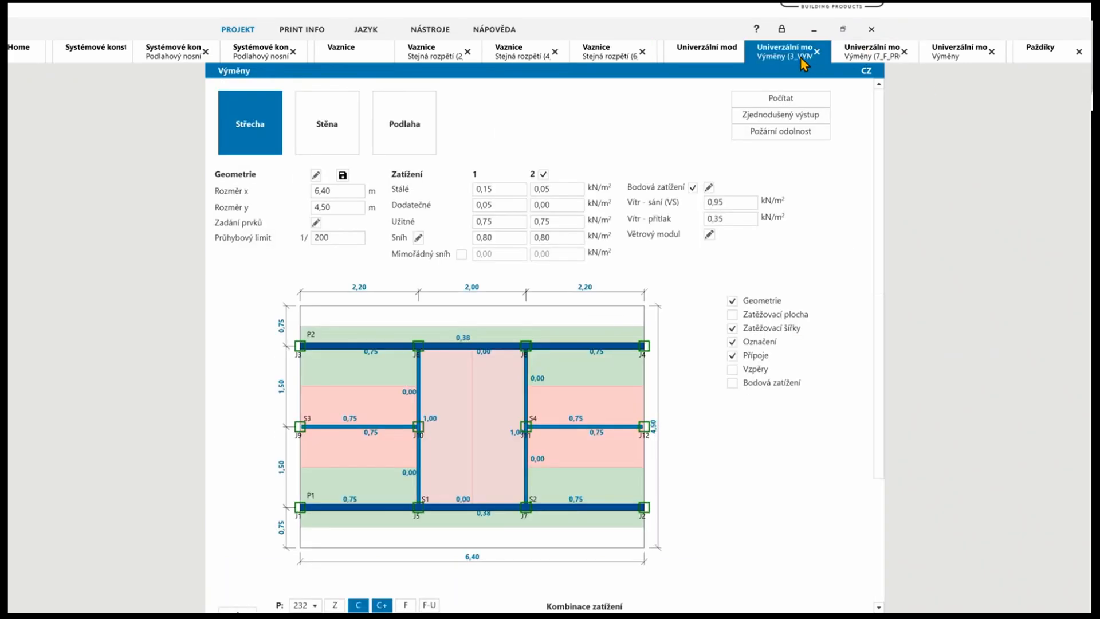
left_click(709, 187)
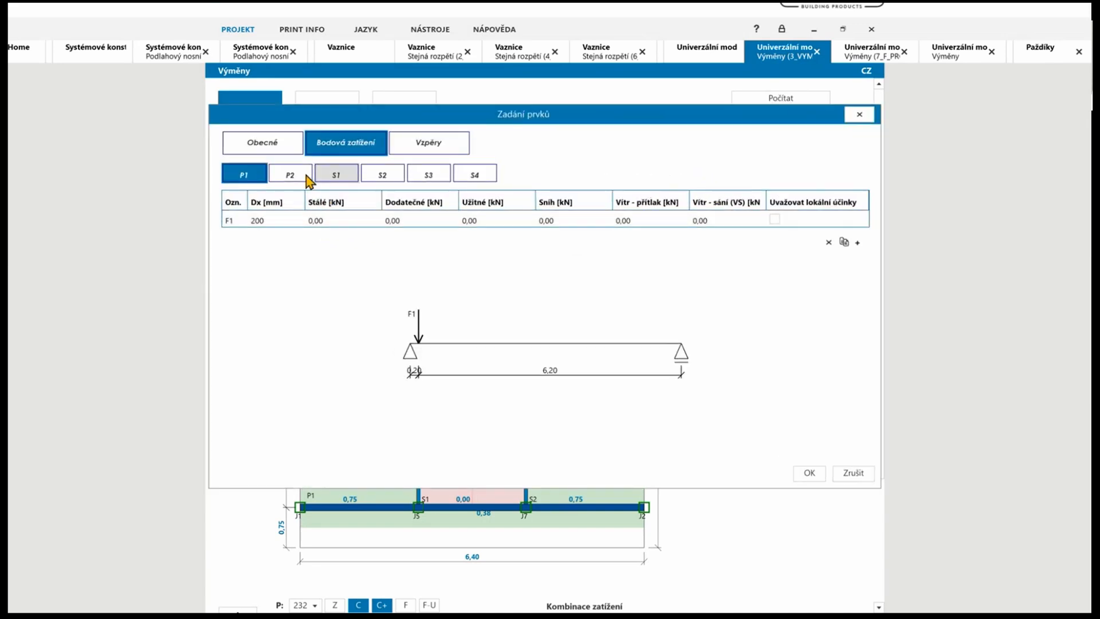
left_click(330, 225)
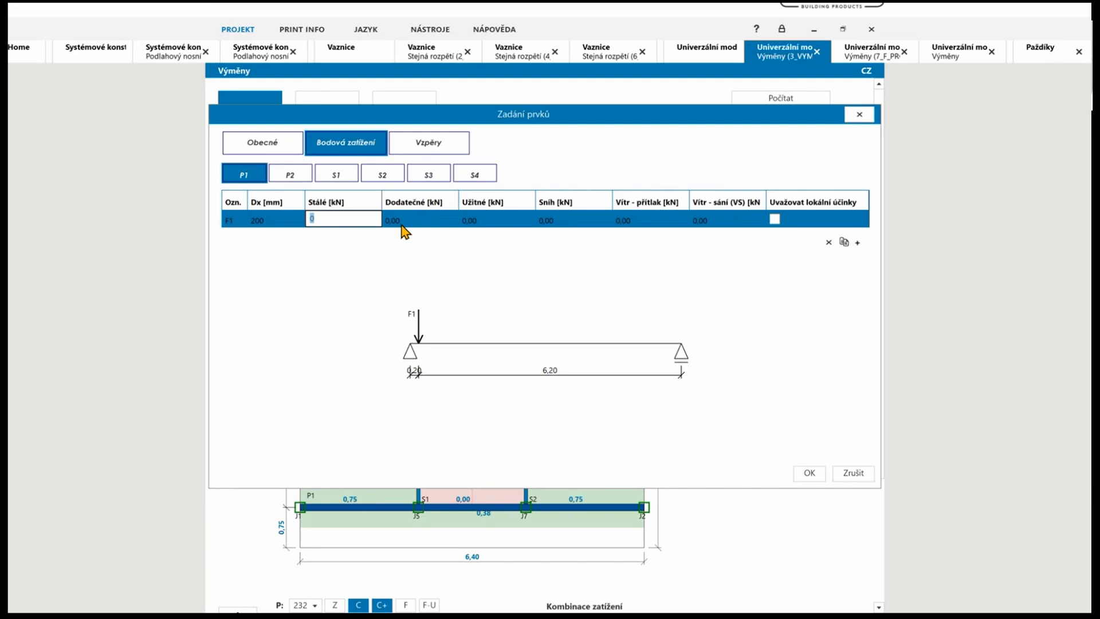
left_click(447, 226)
left_click(504, 224)
left_click(569, 225)
left_click(638, 226)
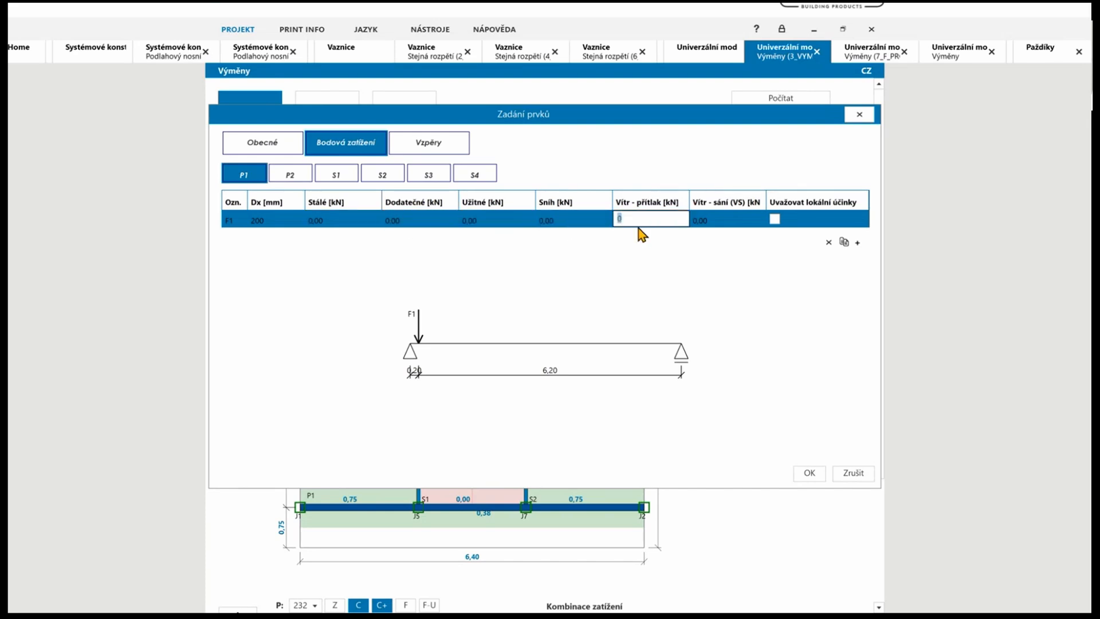
left_click(727, 224)
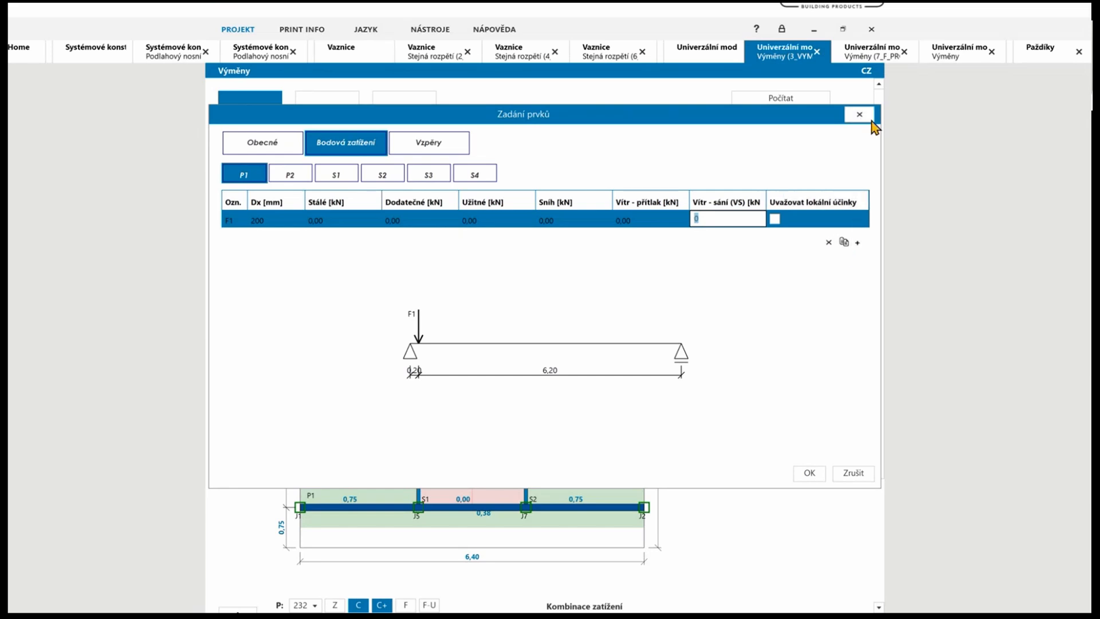
left_click(844, 243)
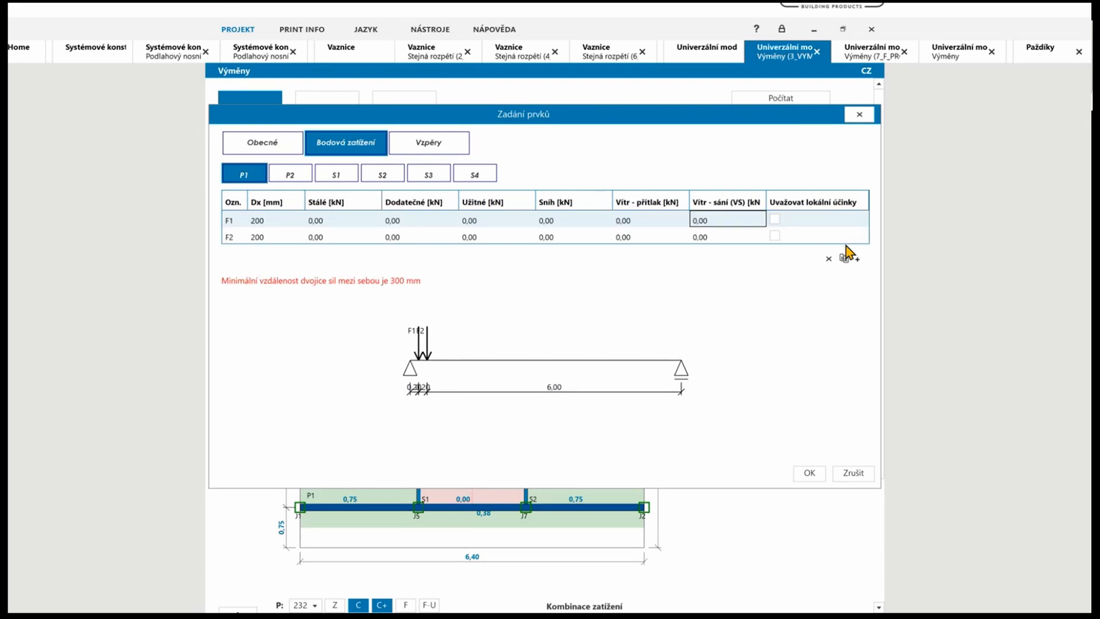
left_click(858, 115)
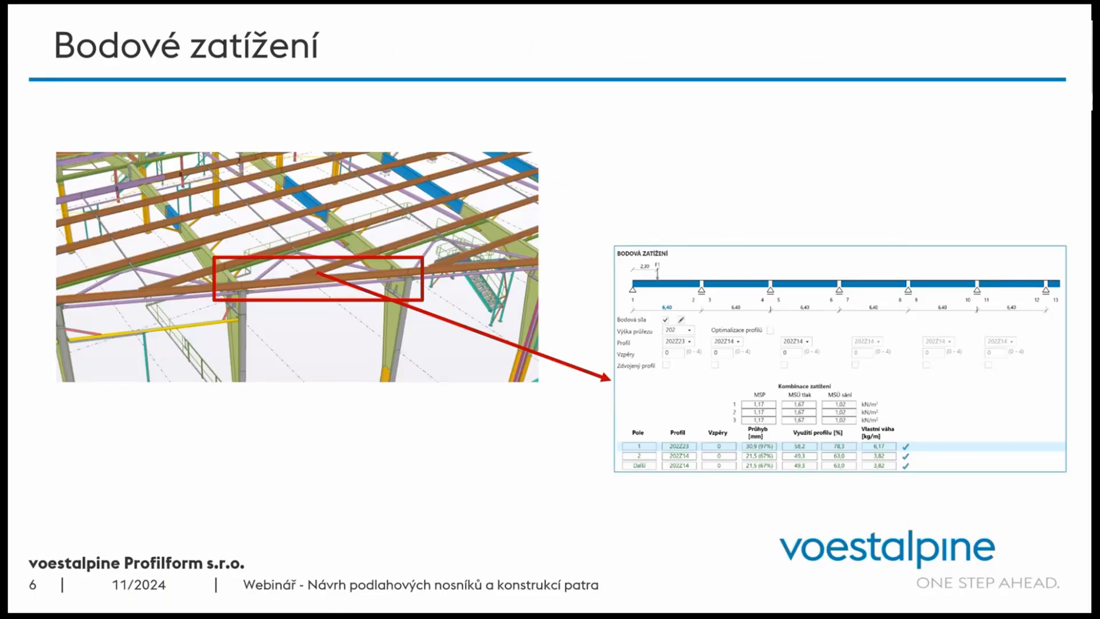
Show the connector (Spojky) example on the Další vylepšení slide and return to the structural design program
key("Right")
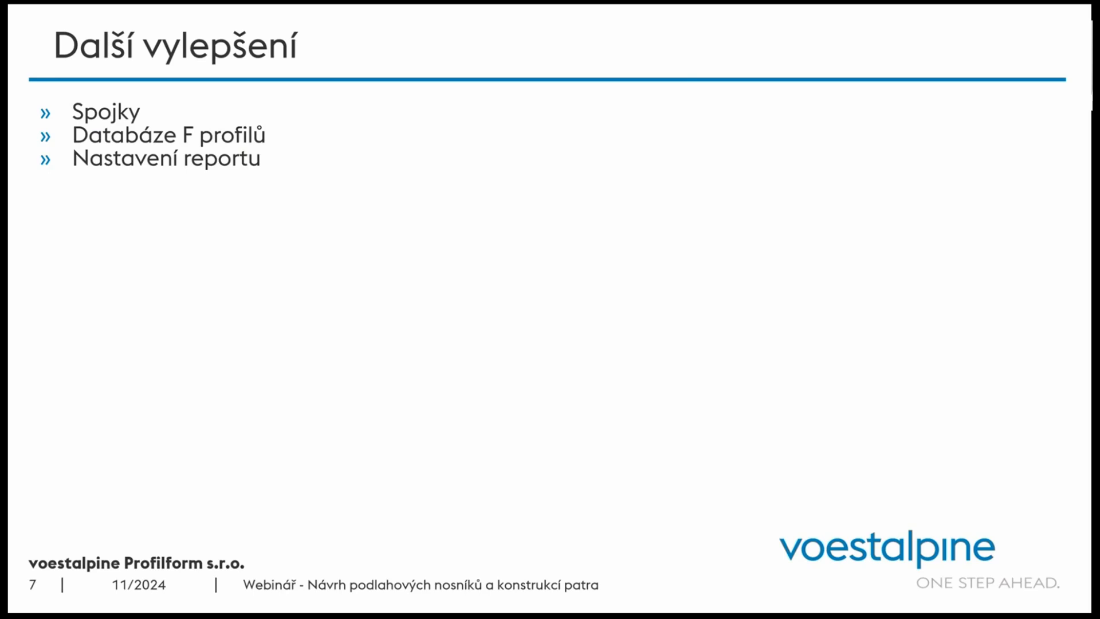
key("Right")
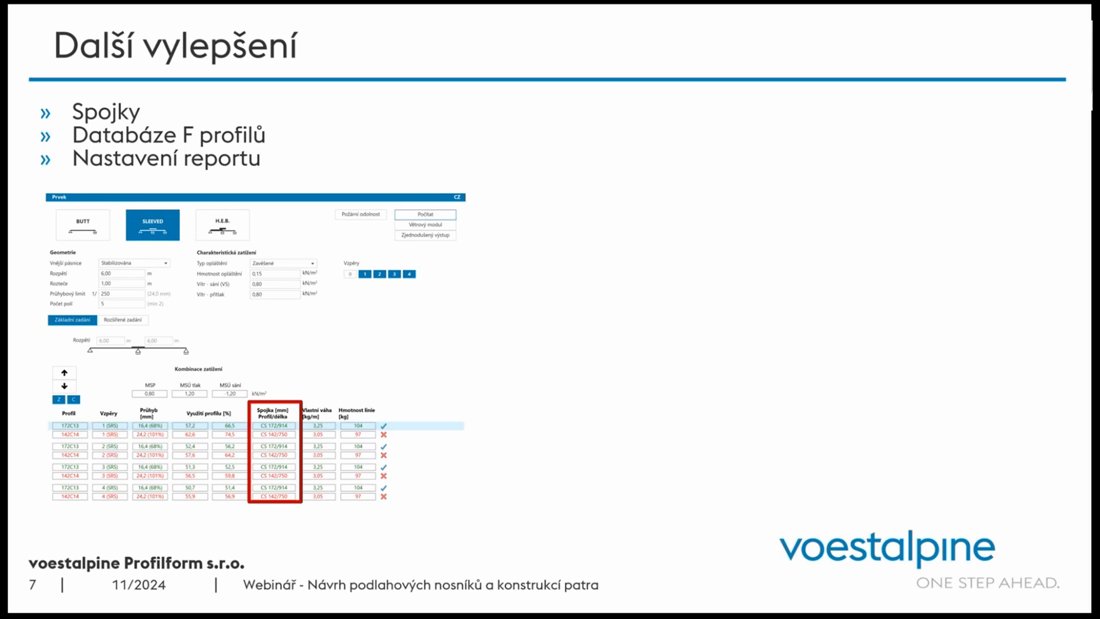
key("alt+Tab")
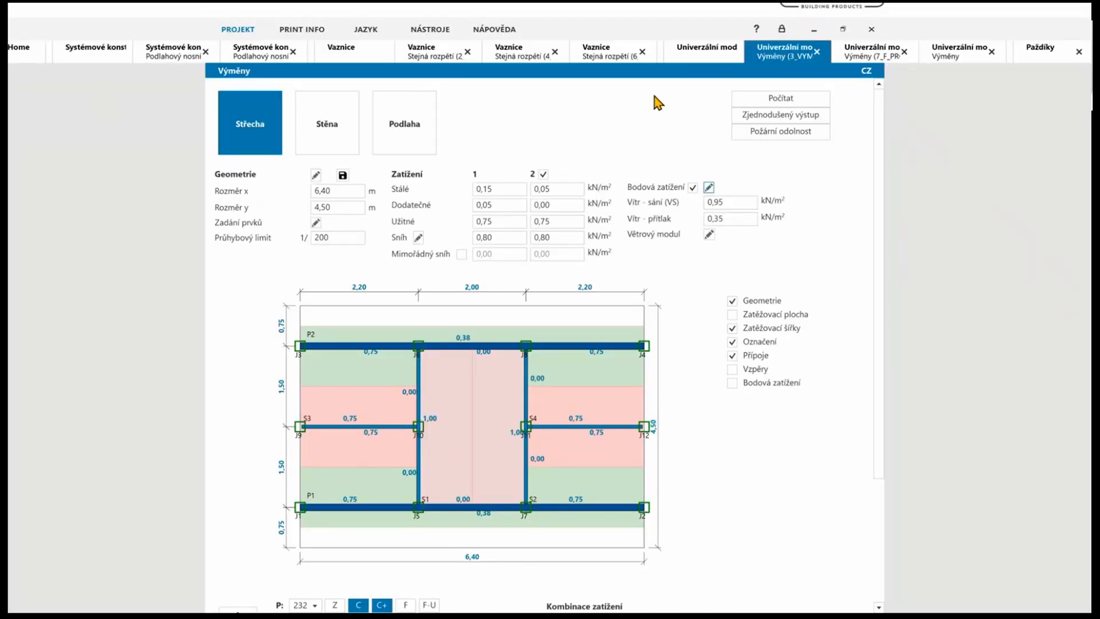
Create a new equal-span purlin line (Stejná rozpětí), calculate it as SLEEVED and examine the connector profiles and lengths
left_click(374, 52)
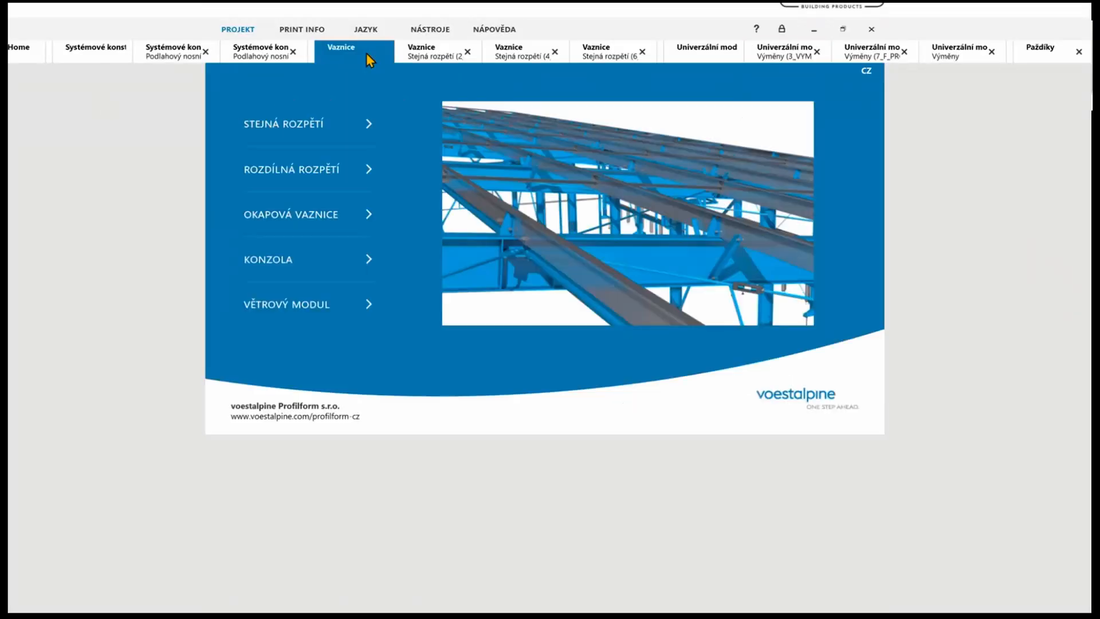
left_click(261, 123)
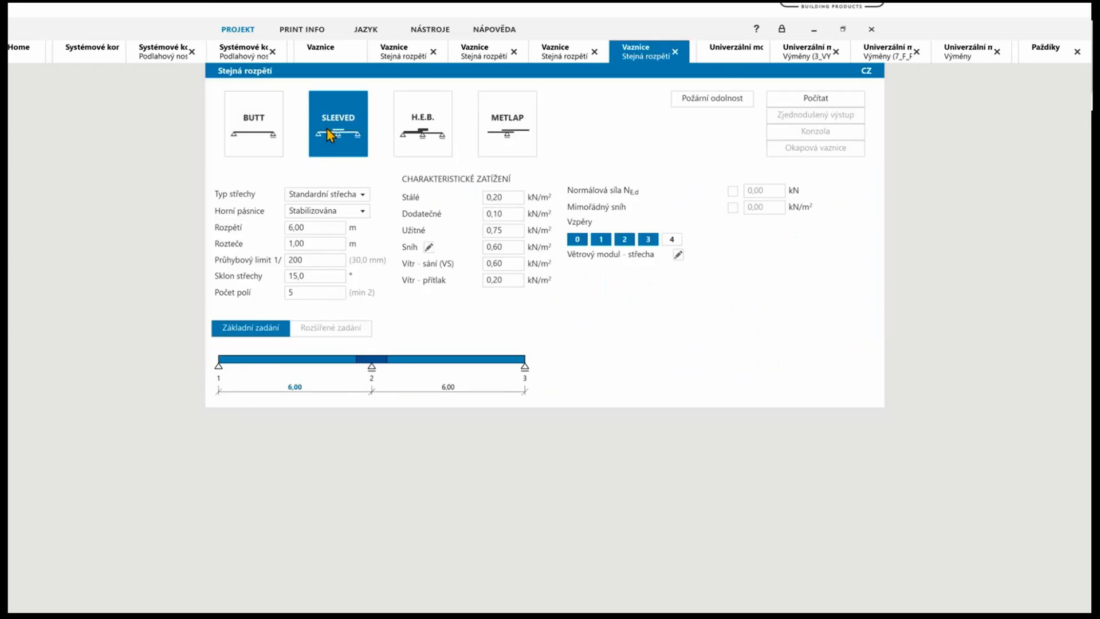
left_click(843, 103)
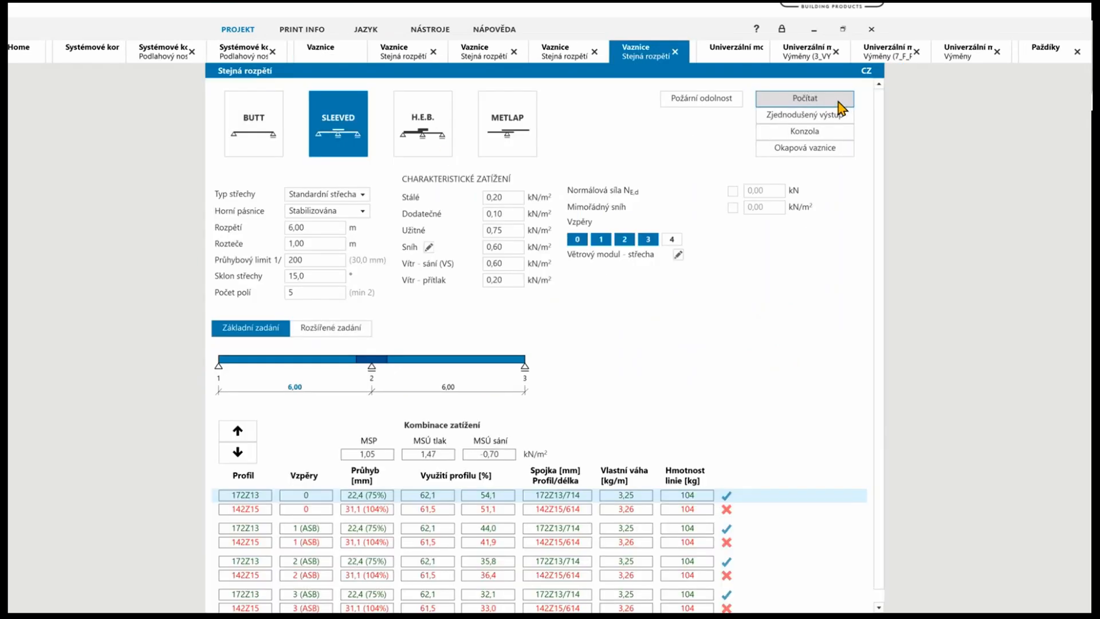
scroll(570, 435, "down", 1)
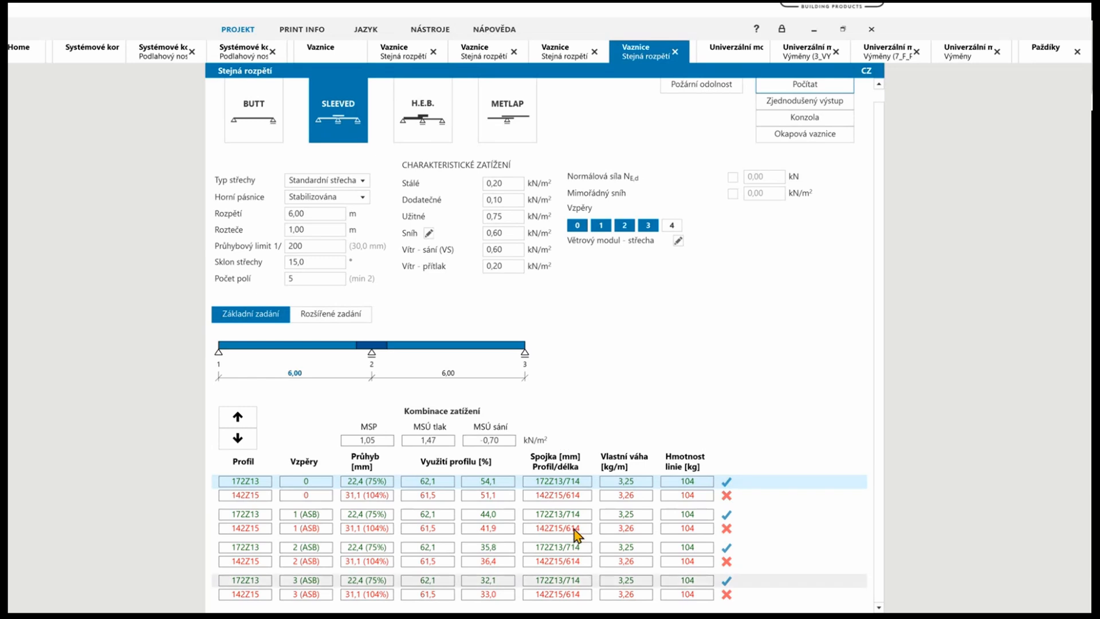
scroll(791, 213, "up", 1)
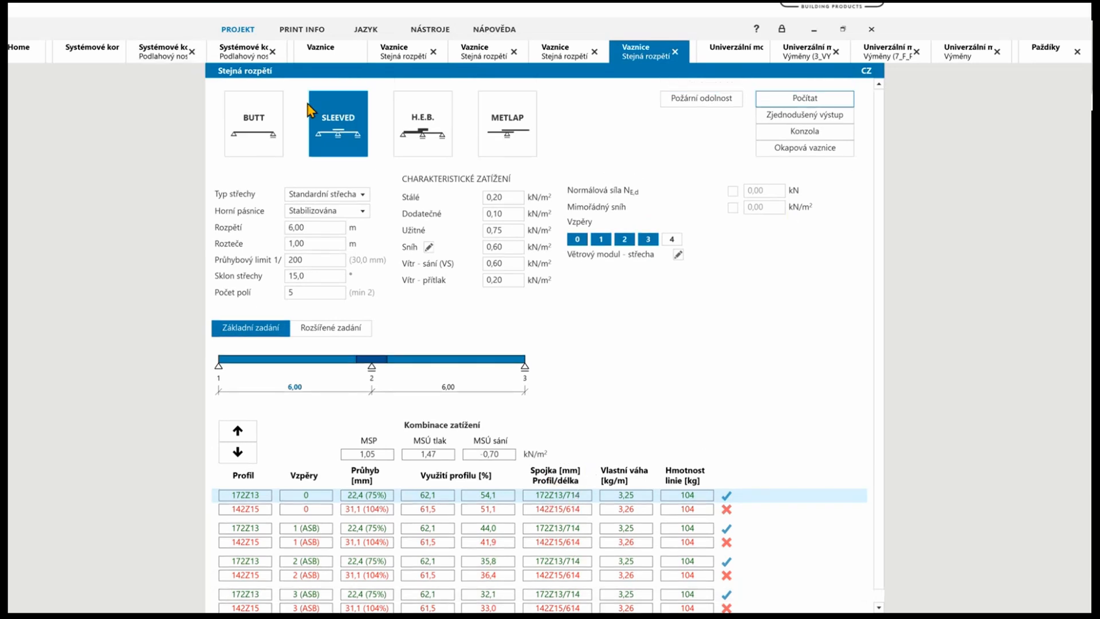
Review the connector profile in the simplified output report of the SLEEVED purlin line and close the report
left_click(836, 122)
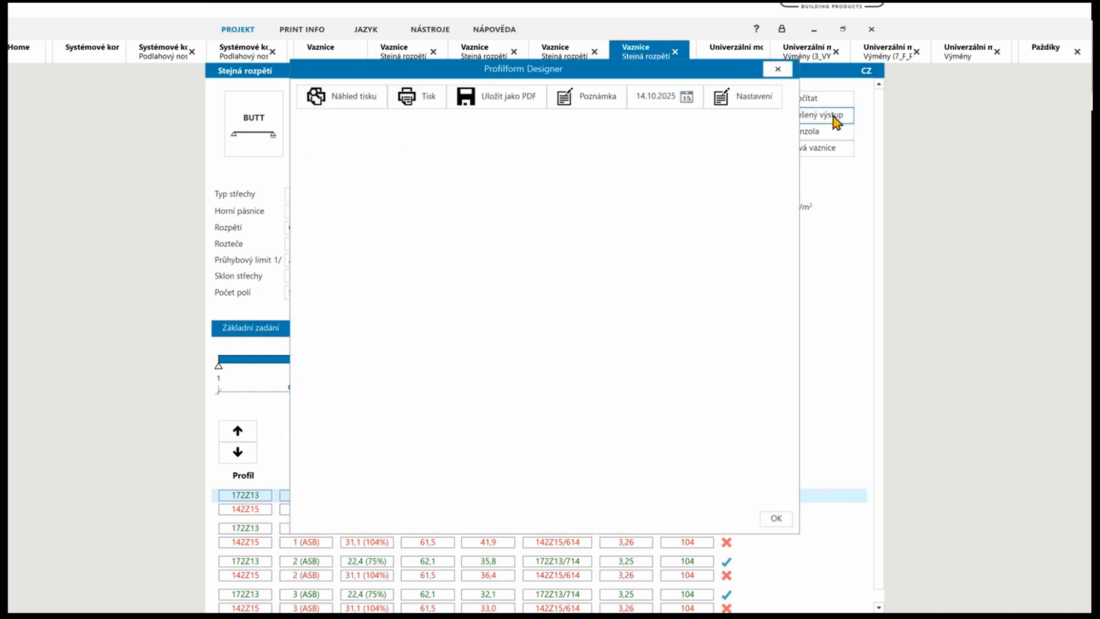
left_click_drag(599, 288, 761, 288)
left_click(762, 289)
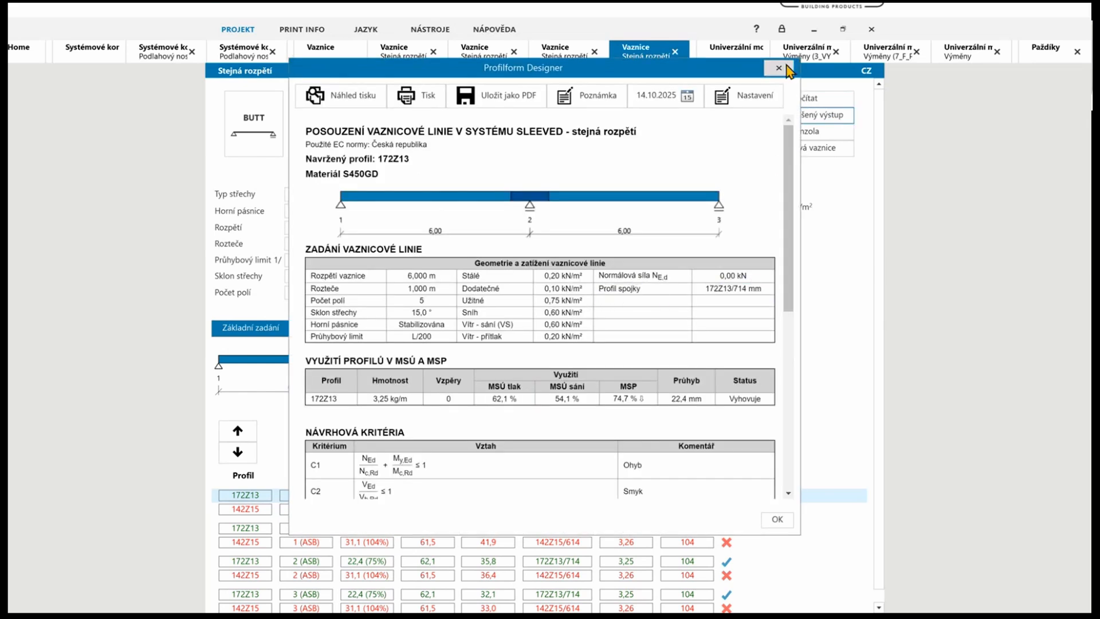
left_click(779, 68)
Calculate the purlin line as H.E.B., select the inner-bay row with 0 struts and review the connectors in its simplified output
left_click(438, 127)
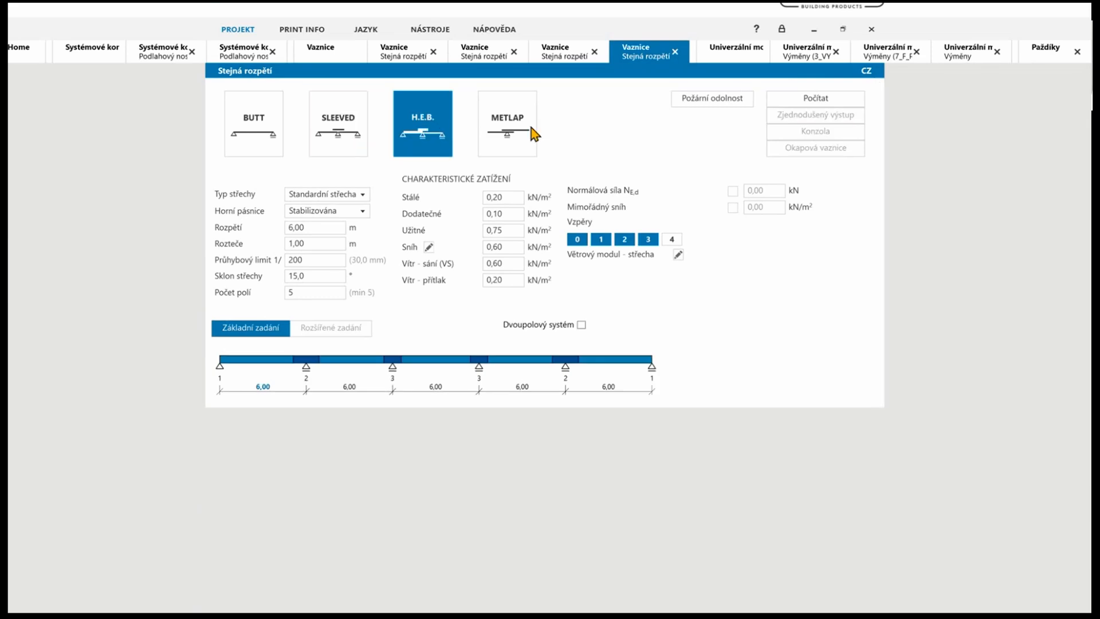
left_click(837, 99)
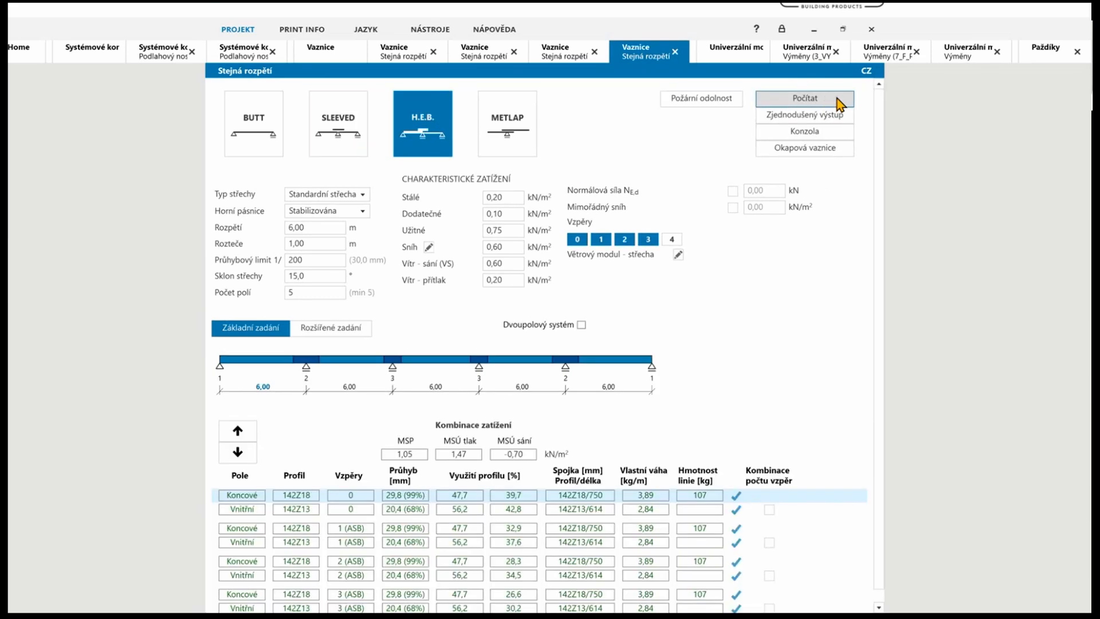
left_click(567, 510)
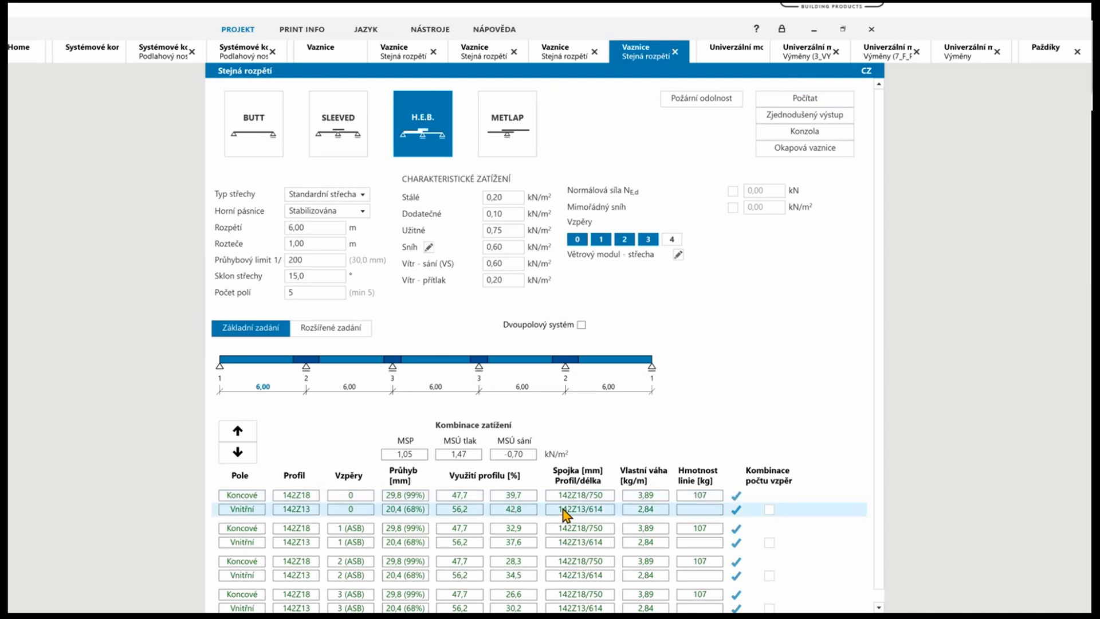
left_click(788, 114)
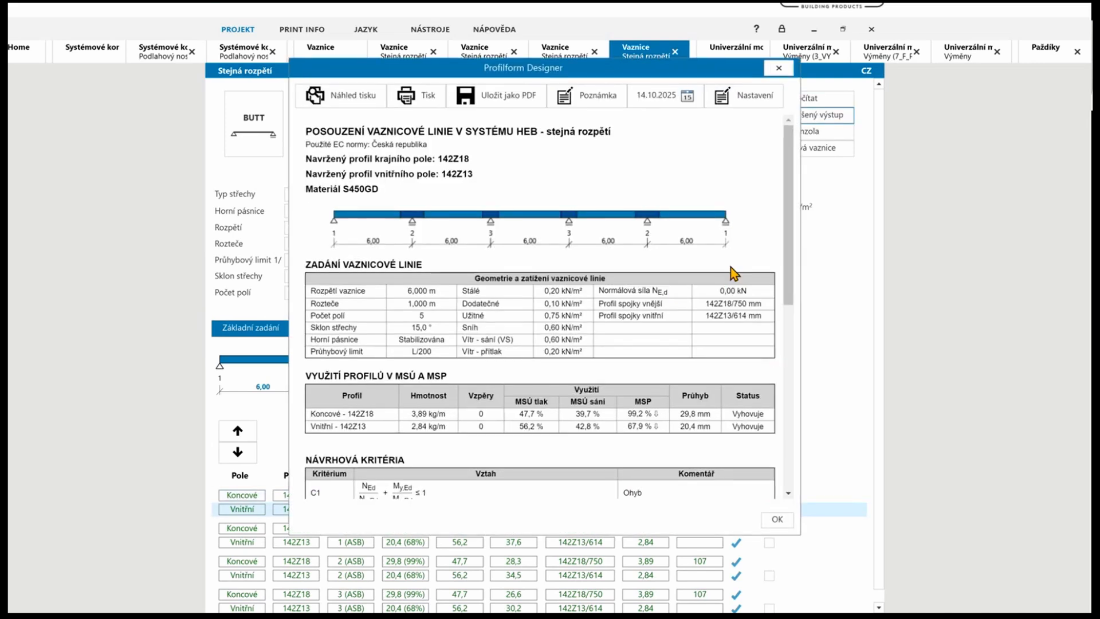
left_click(774, 68)
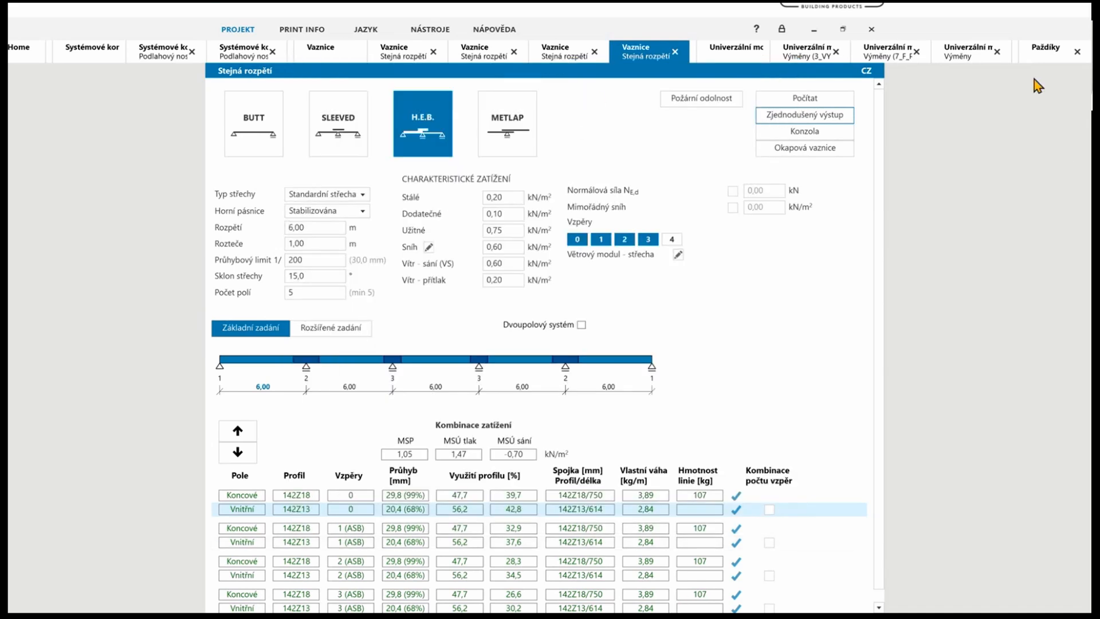
Create a girt element (Paždíky, Prvek), calculate it as SLEEVED and change the 1-strut row's profile to 172C14
left_click(1043, 51)
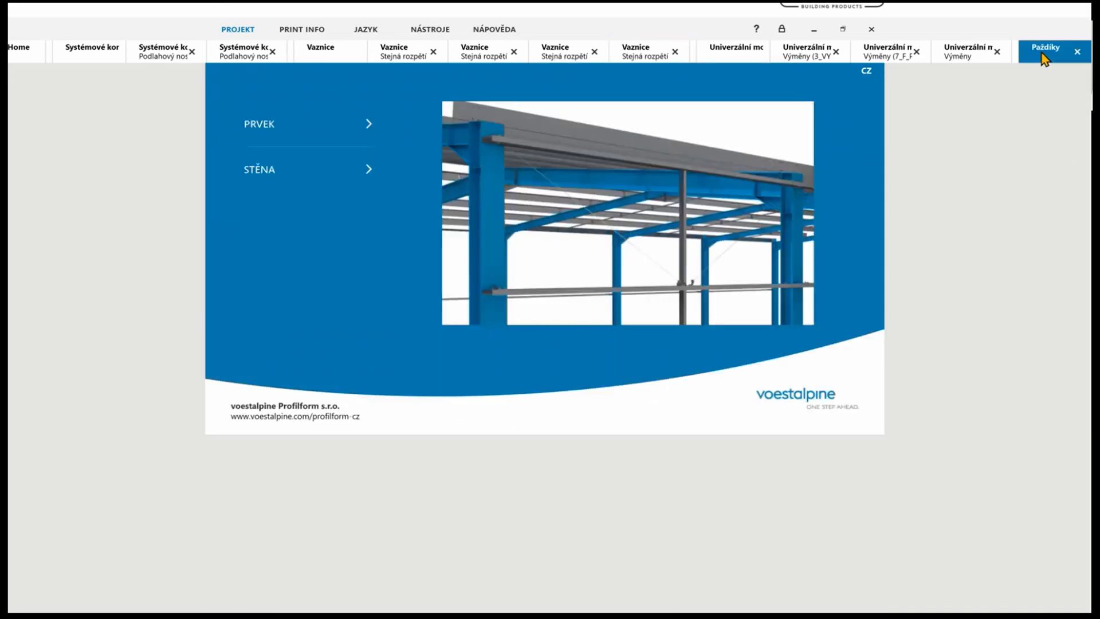
left_click(290, 120)
left_click(375, 116)
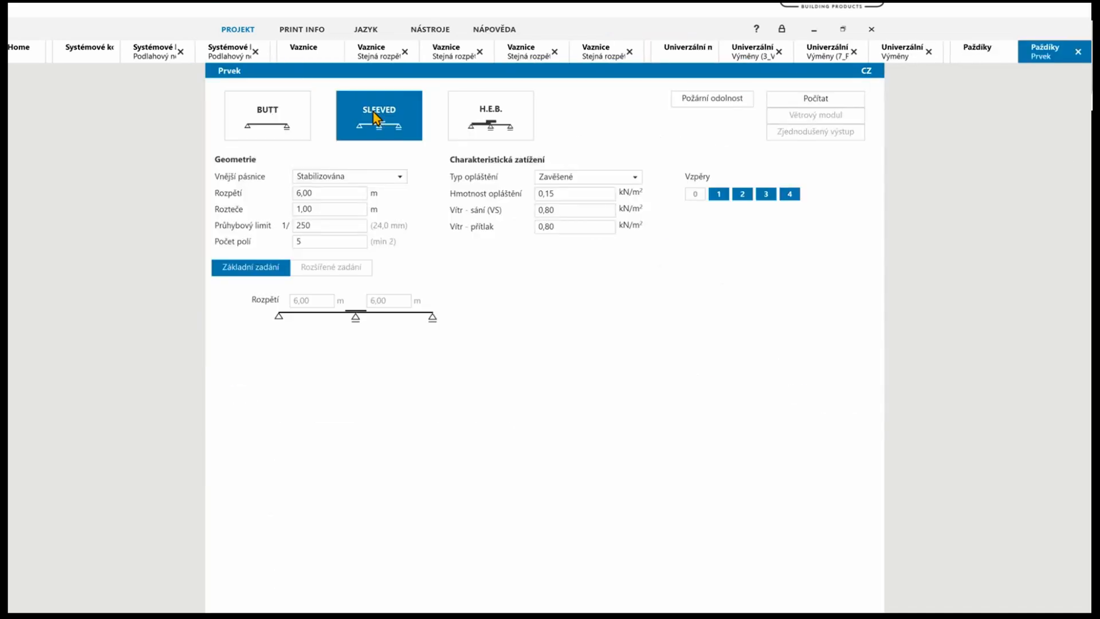
left_click(813, 99)
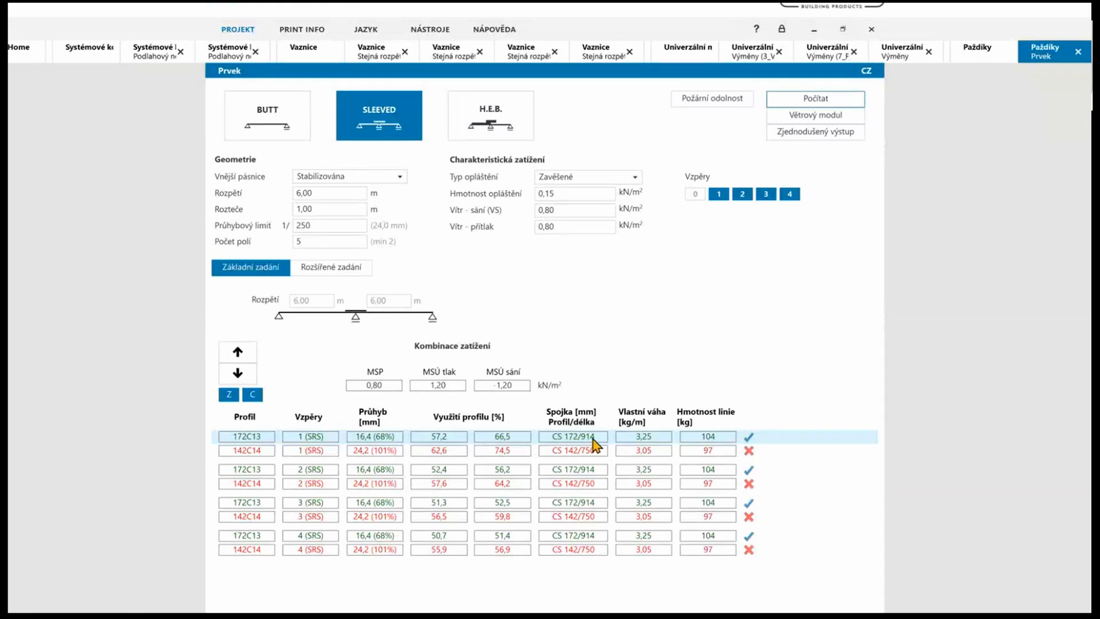
left_click(243, 355)
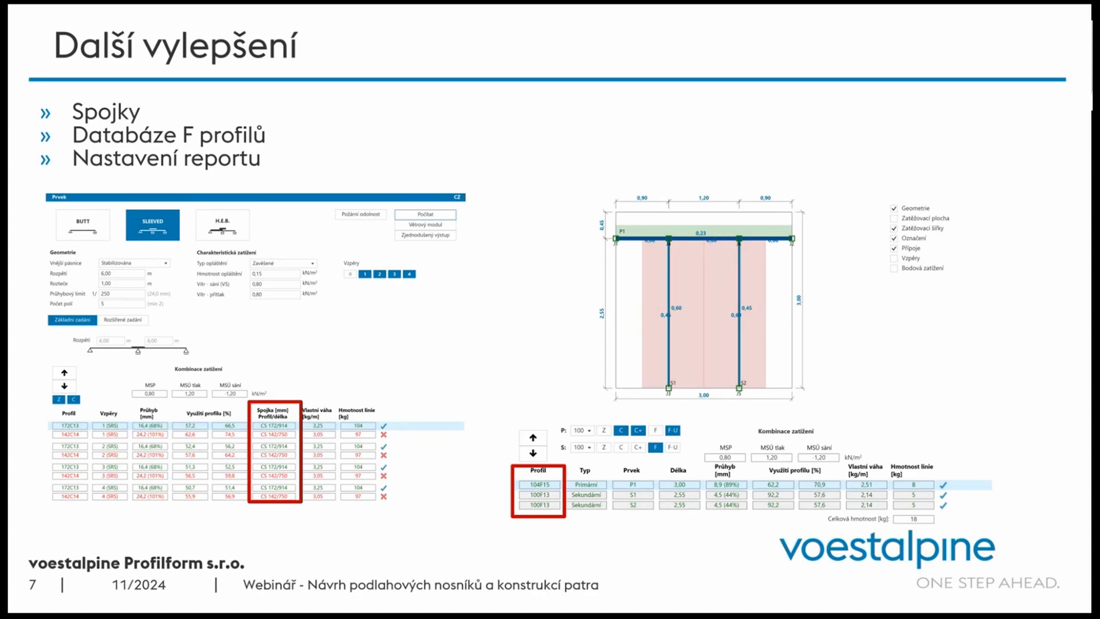
Switch from the slide back to Profilform Designer, go to the home page and expand the Národní normy and Dokumenty lists
key("alt+Tab")
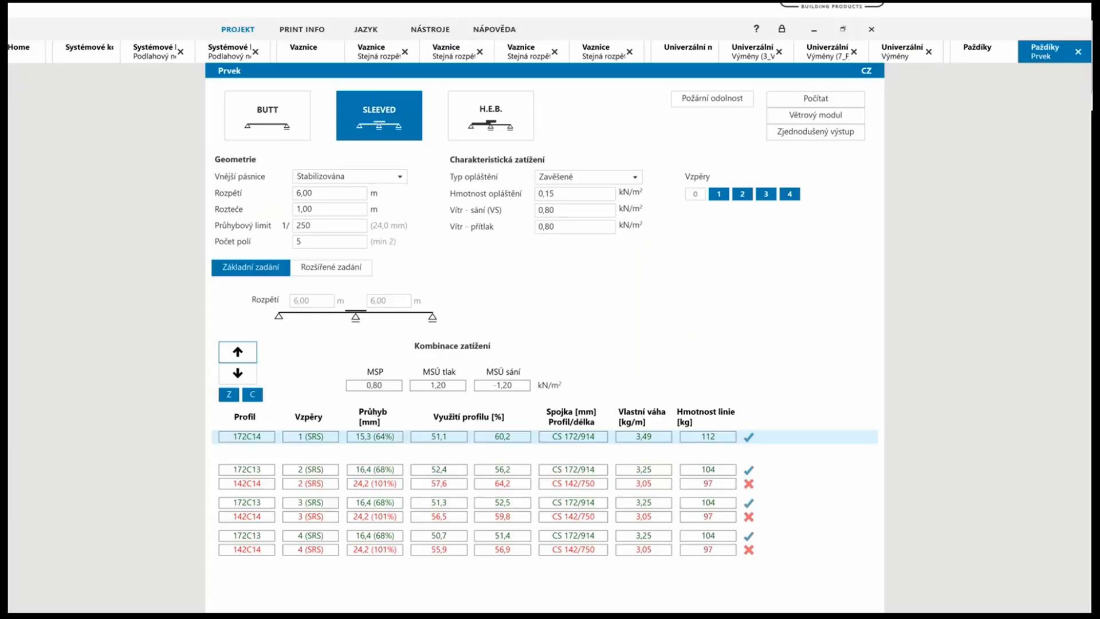
left_click(17, 50)
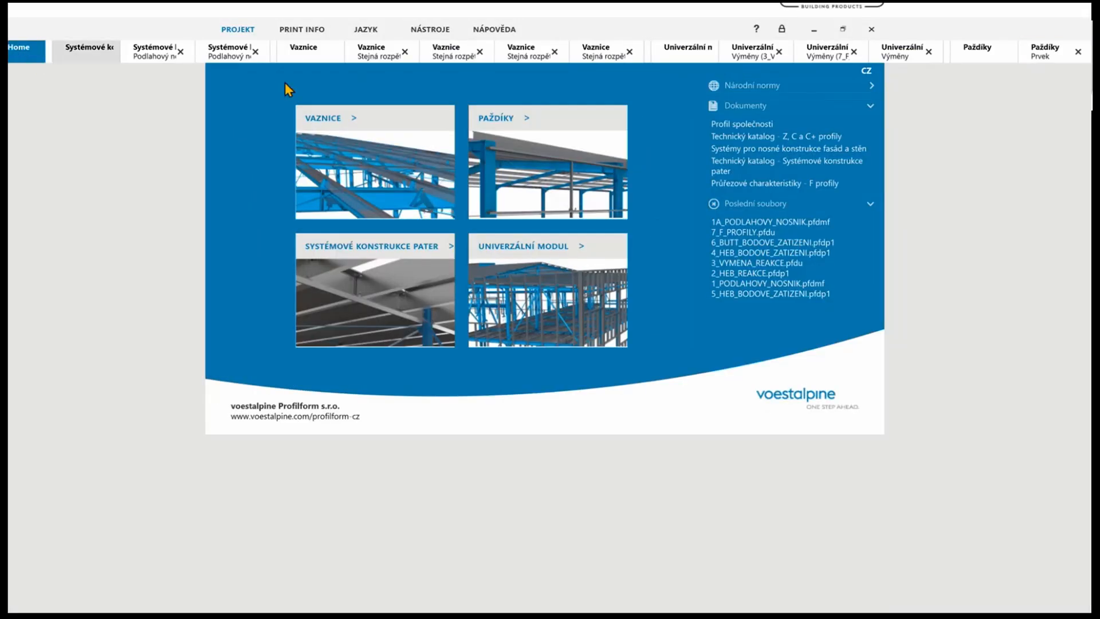
left_click(755, 91)
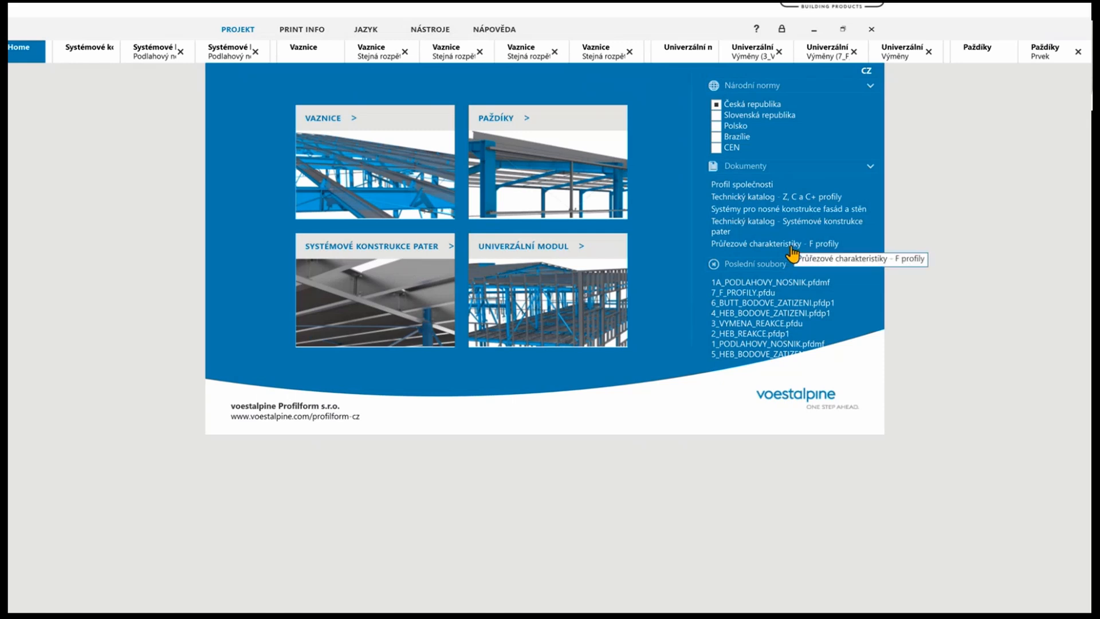
left_click(755, 166)
left_click(758, 168)
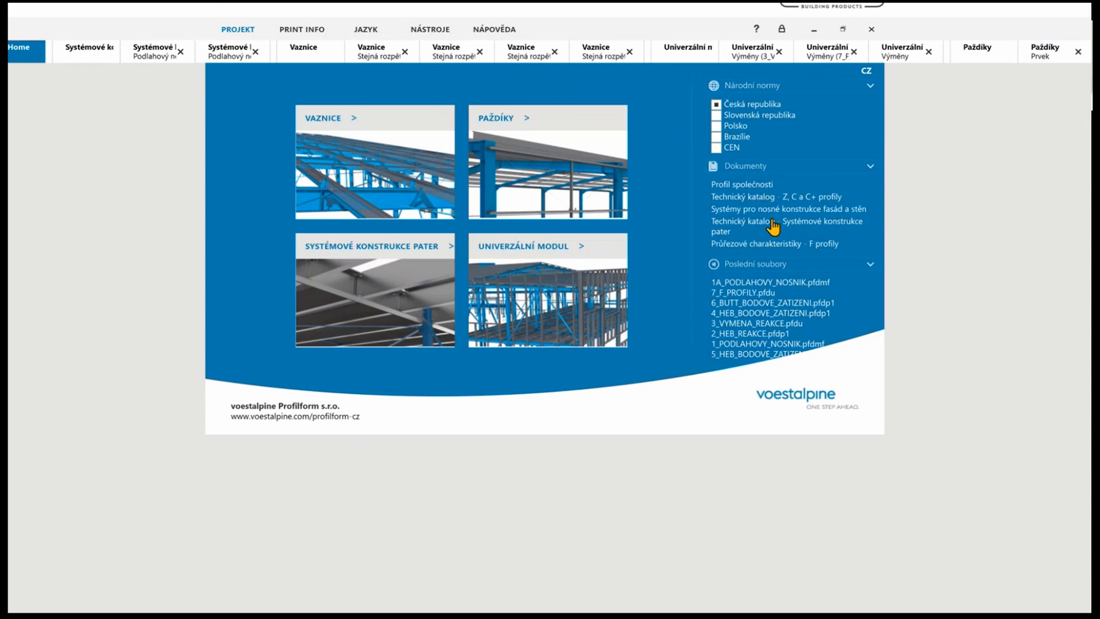
Open the Průřezové charakteristiky - F profily document, examine the F-C profile property table and return to the design program
left_click(766, 248)
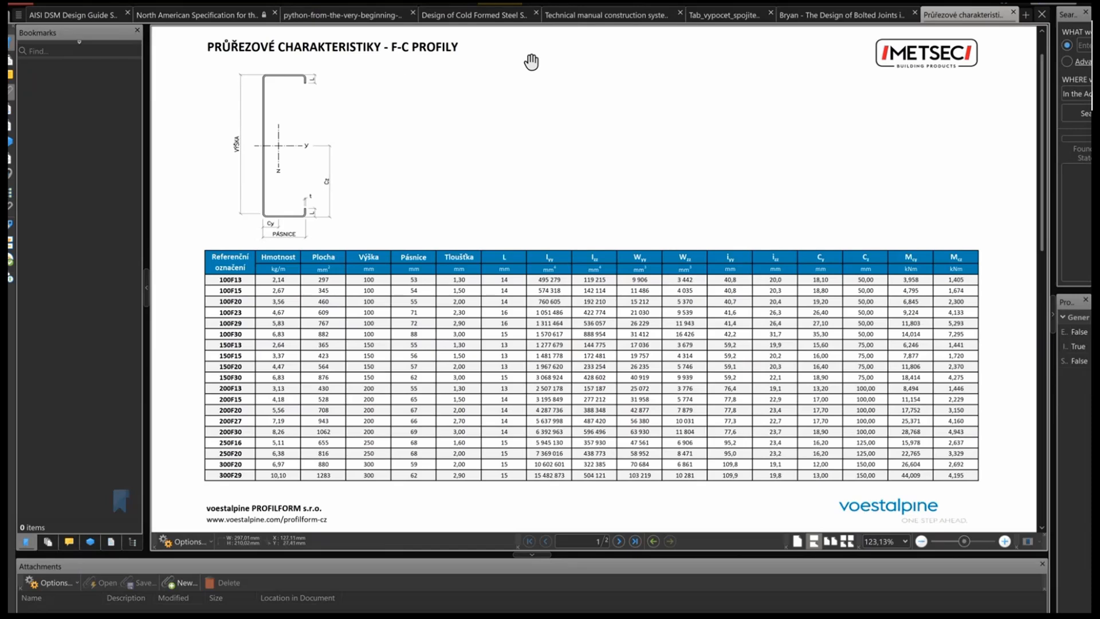
scroll(604, 122, "down", 5)
scroll(604, 122, "up", 4)
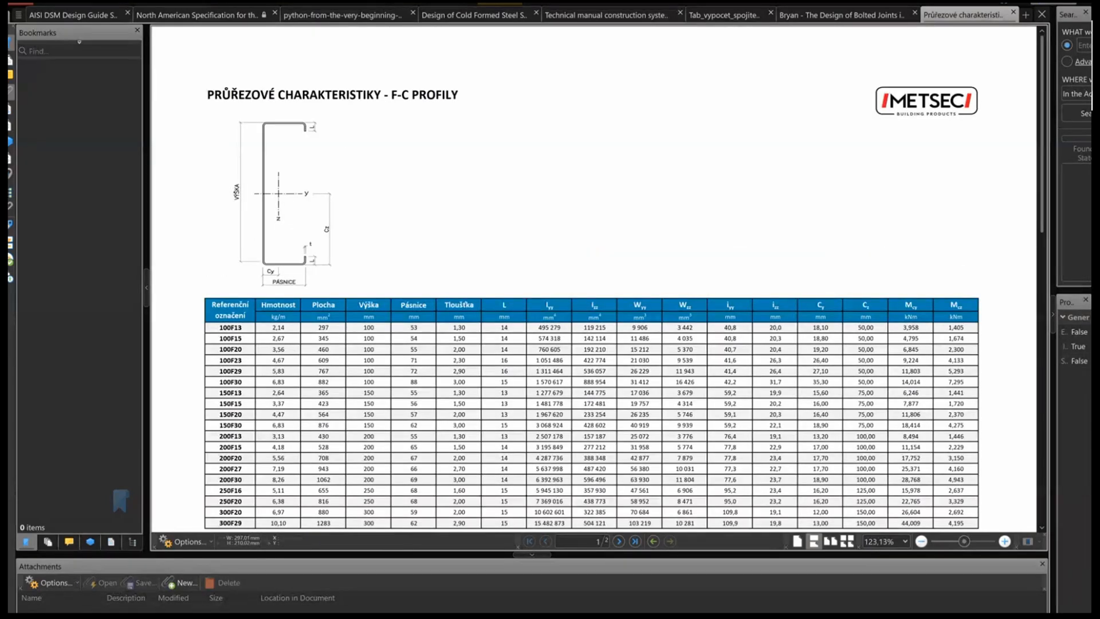
key("super+Down")
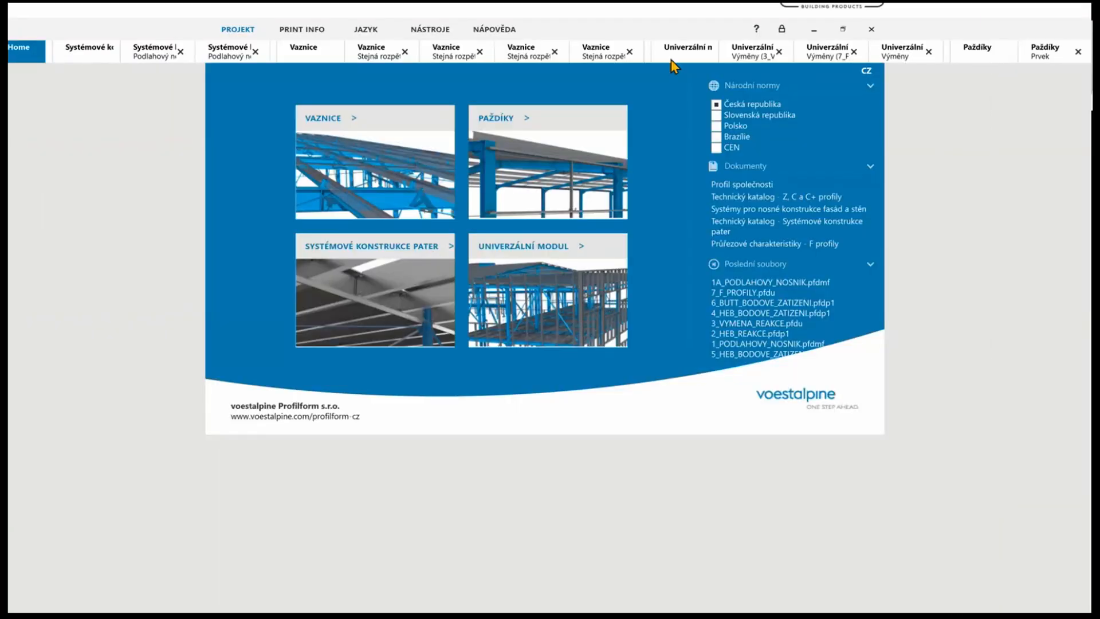
Switch the existing F-profile trimmer (7_F_PROFILY) to Střecha, calculate it and examine the profile types used for primary and secondary members
left_click(815, 49)
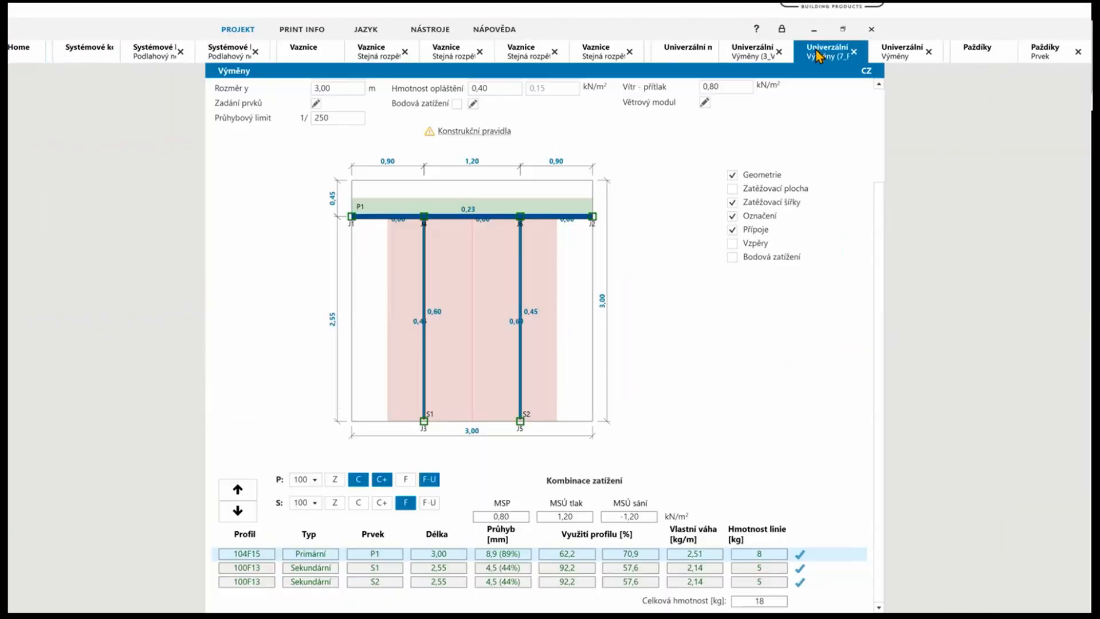
scroll(652, 218, "up", 3)
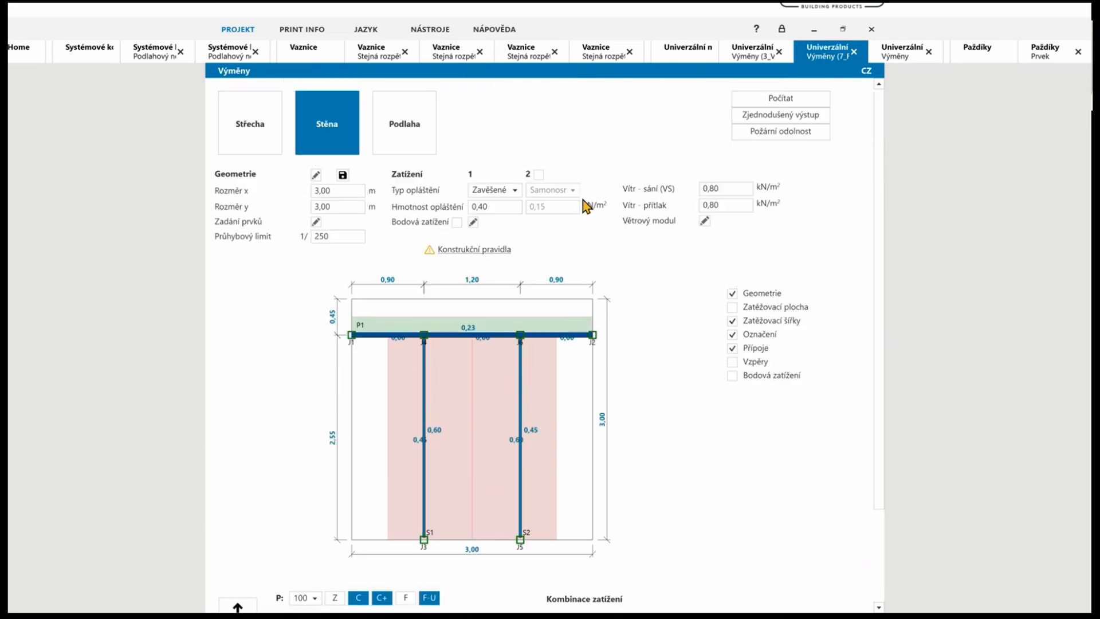
left_click(250, 126)
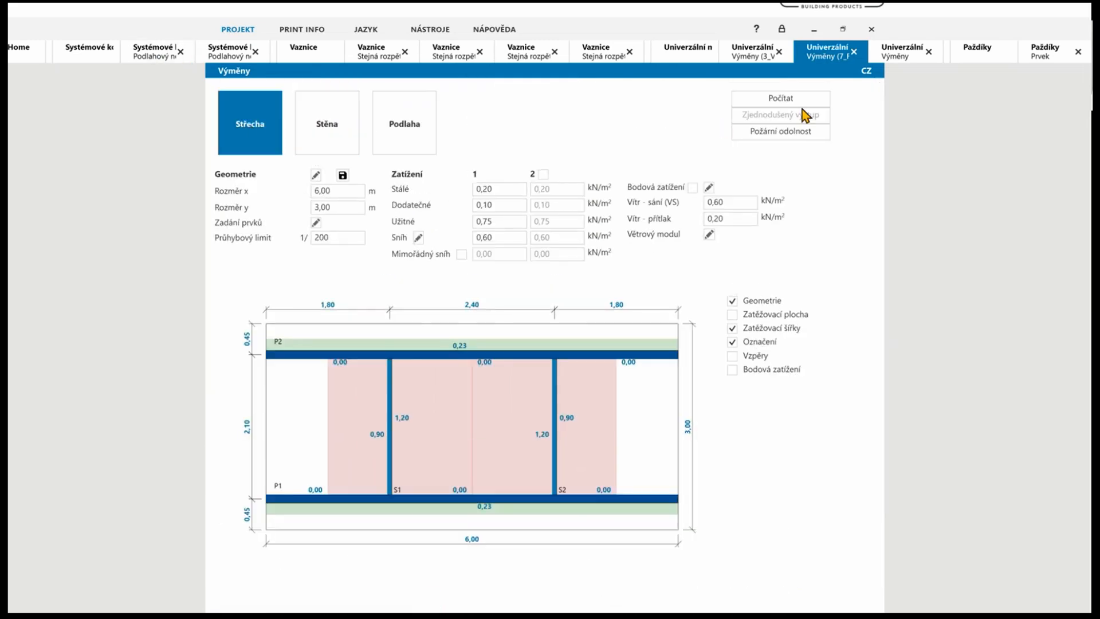
left_click(789, 101)
scroll(418, 298, "down", 2)
scroll(414, 295, "down", 2)
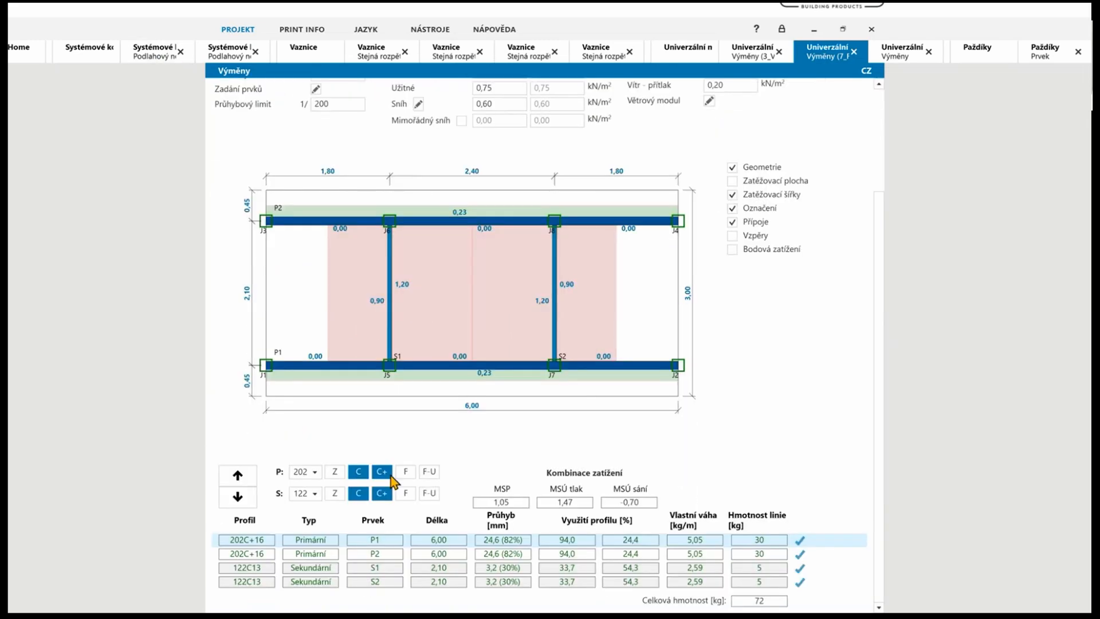
scroll(422, 507, "up", 3)
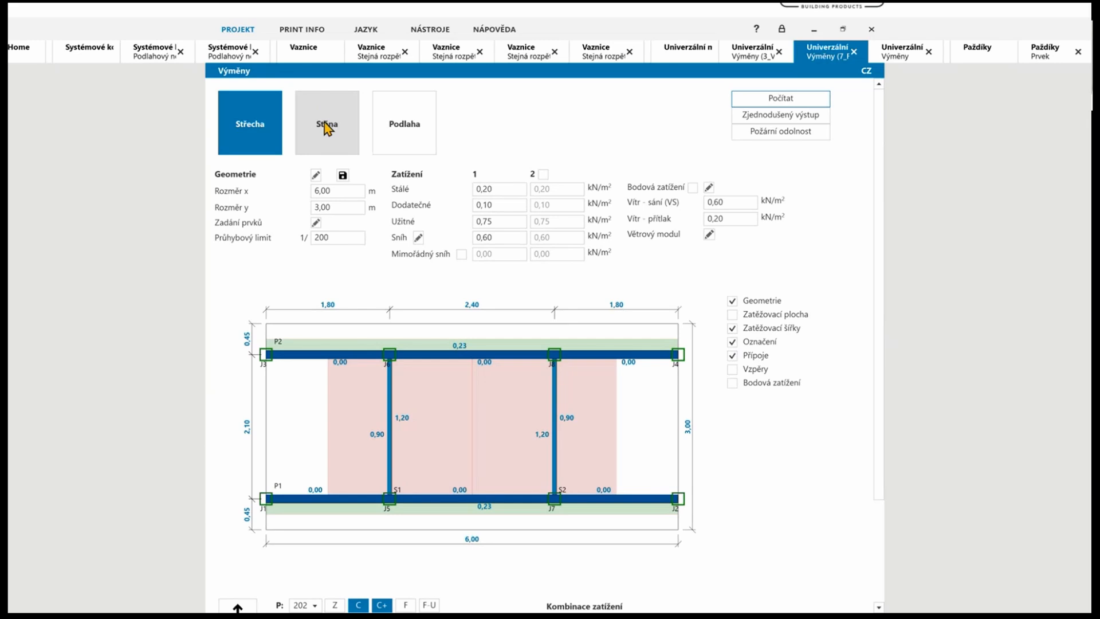
Switch the trimmer to Stěna, recalculate it and examine the resulting wall trimmer profiles
left_click(326, 127)
left_click(805, 102)
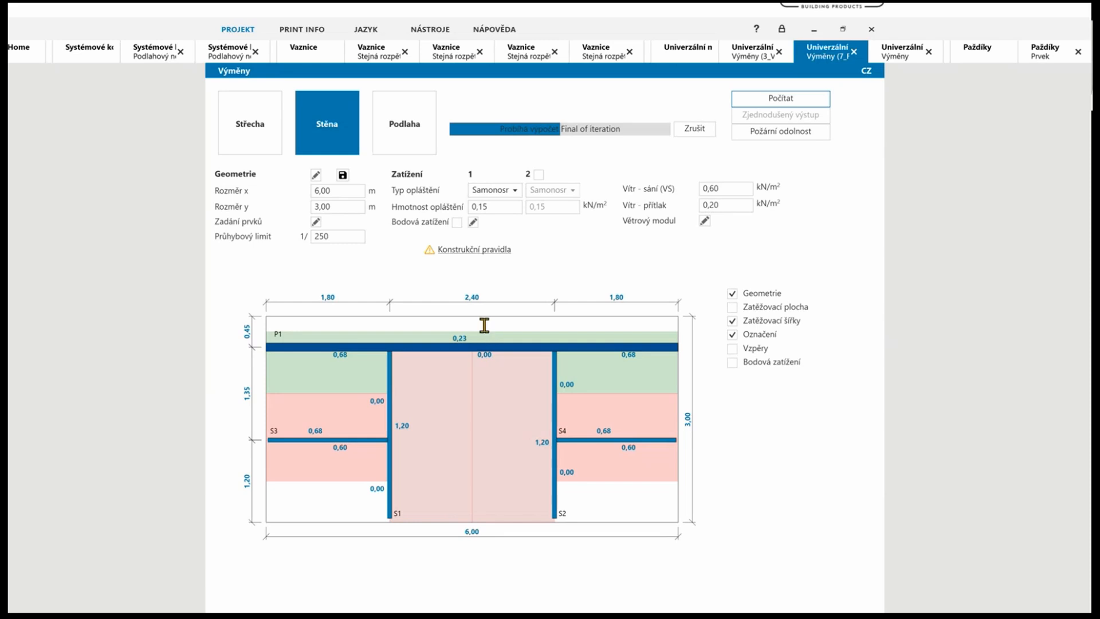
scroll(484, 325, "down", 2)
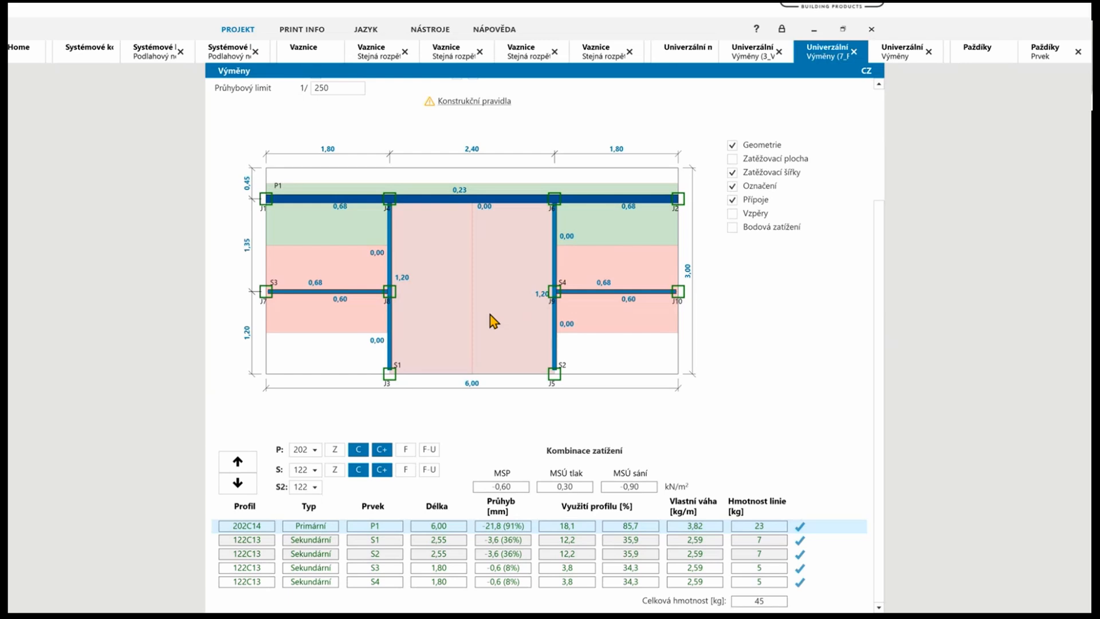
scroll(490, 314, "up", 3)
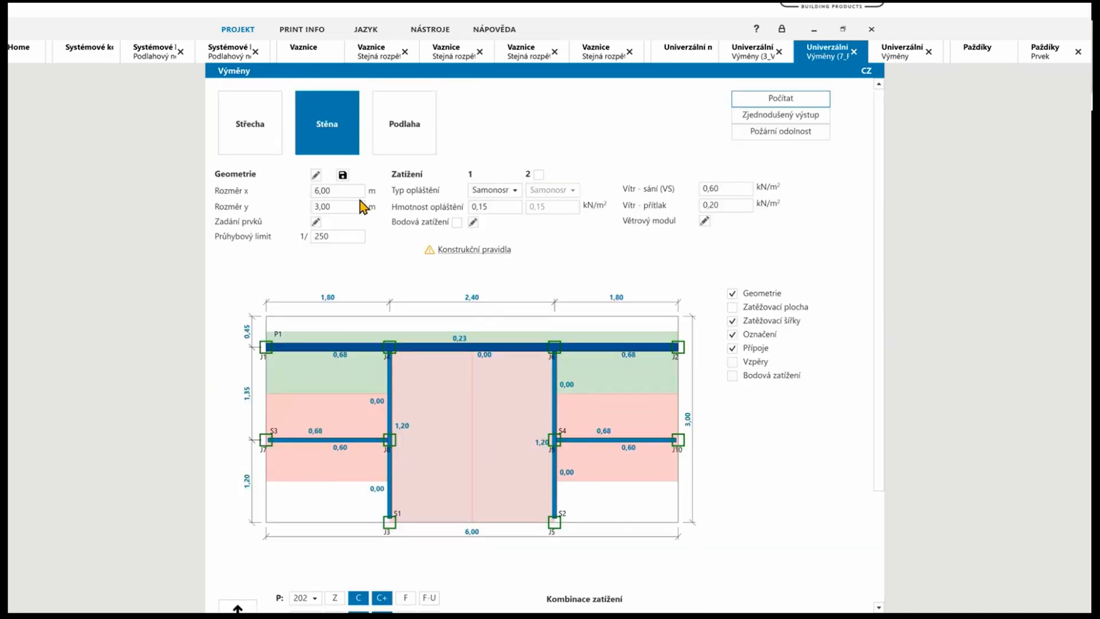
Reopen the recent file 7_F_PROFILY.pfdu from the home page and examine its wall trimmer layout, loads and F-profile results
left_click(26, 53)
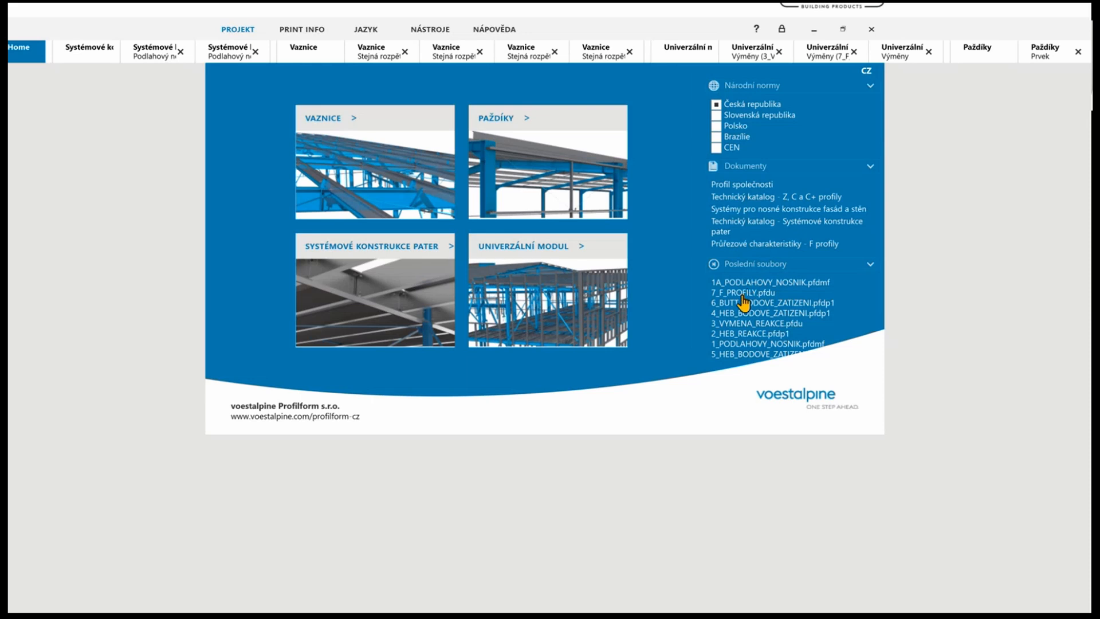
scroll(395, 272, "down", 3)
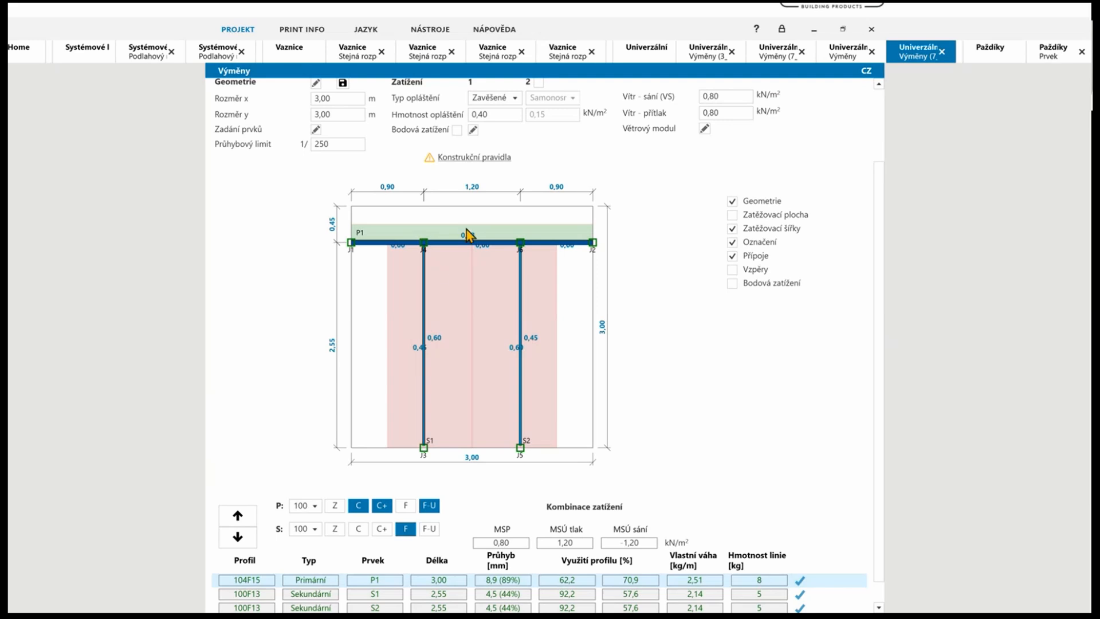
scroll(355, 344, "down", 1)
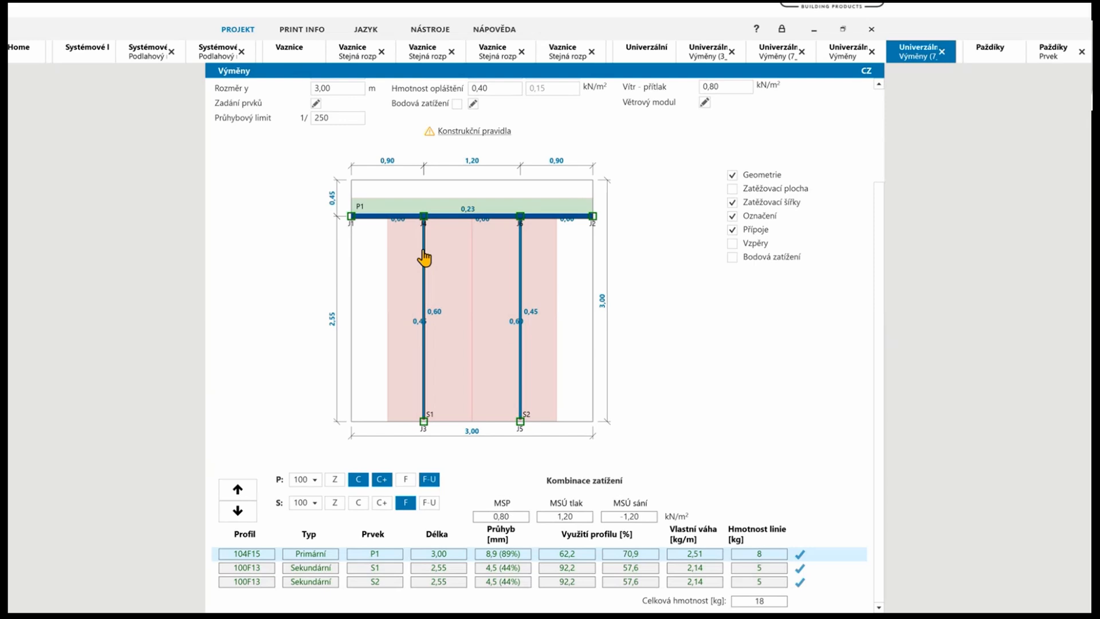
scroll(424, 257, "up", 2)
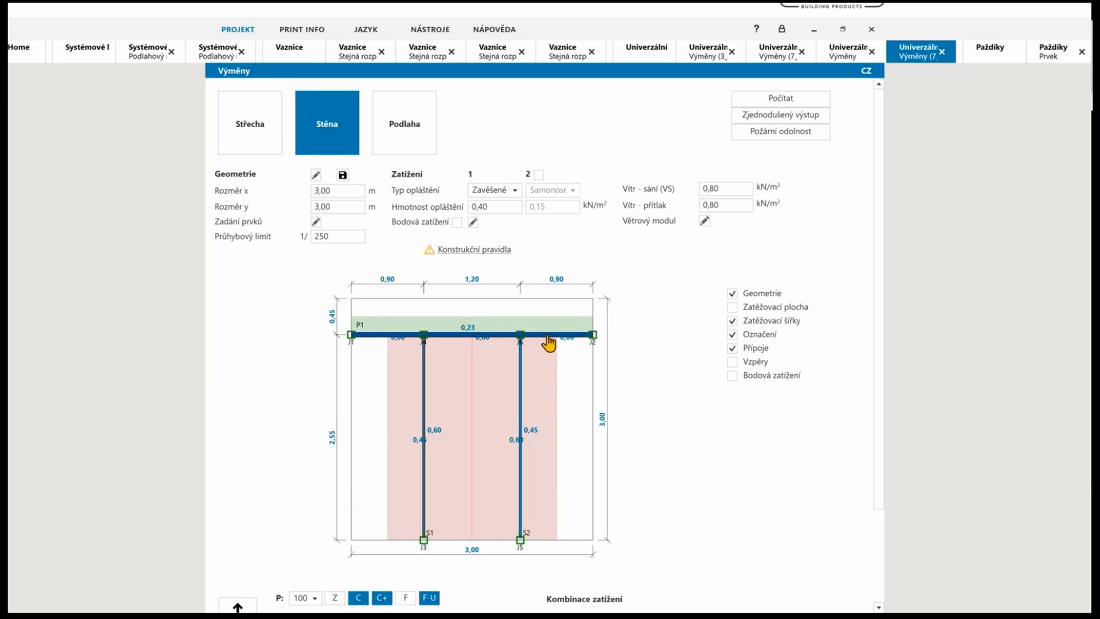
scroll(396, 371, "down", 2)
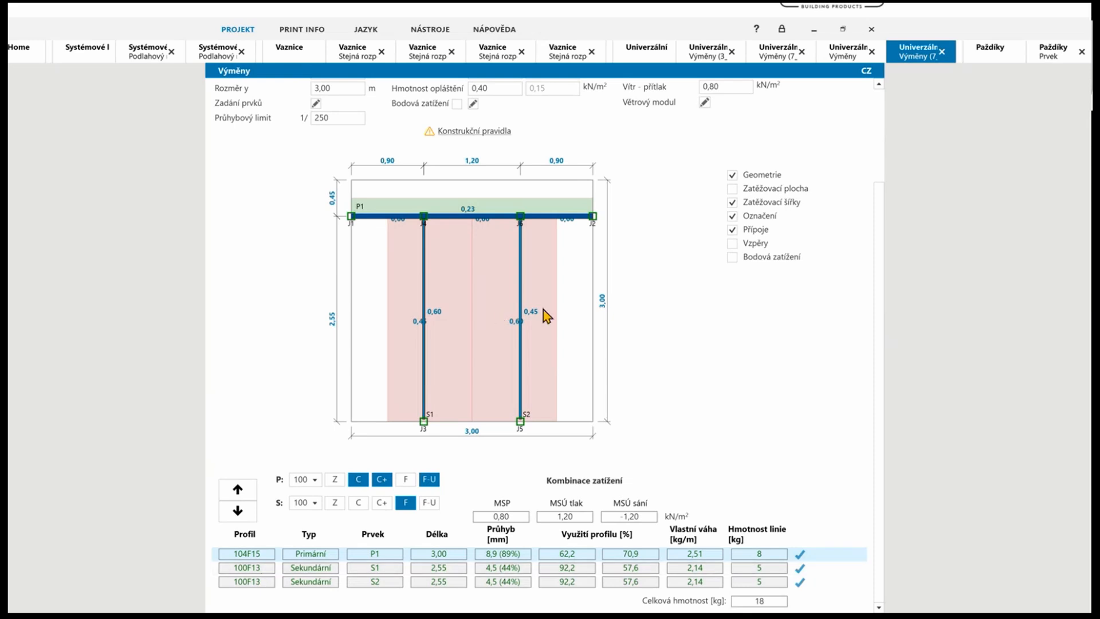
scroll(503, 196, "up", 2)
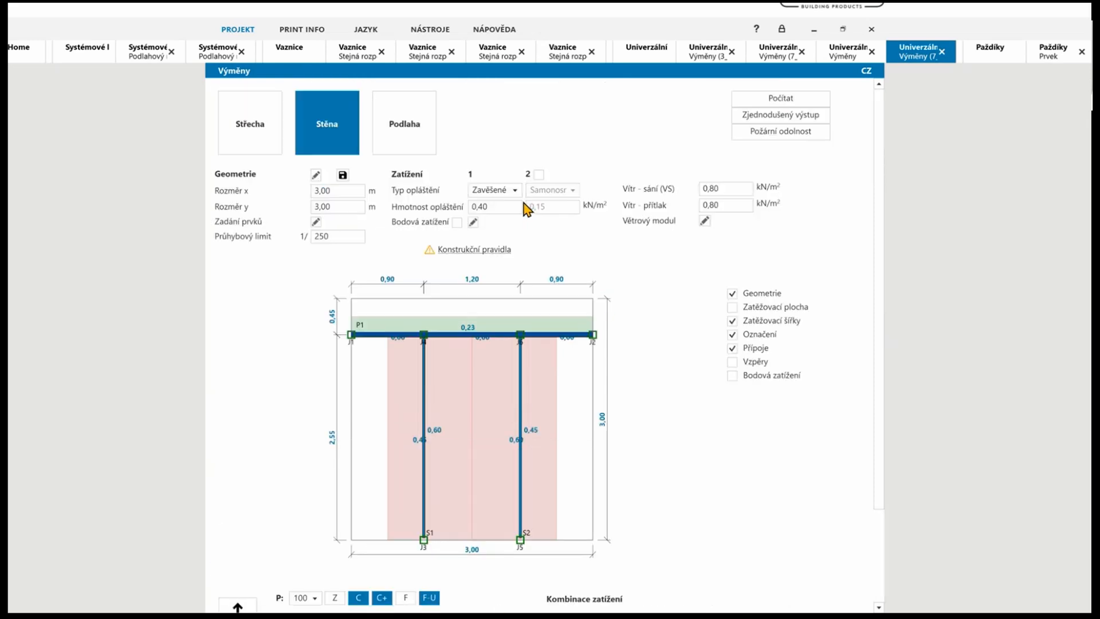
Create a new trimmer (Výměny) in the universal module, calculate it as Střecha and open its simplified output
left_click(646, 57)
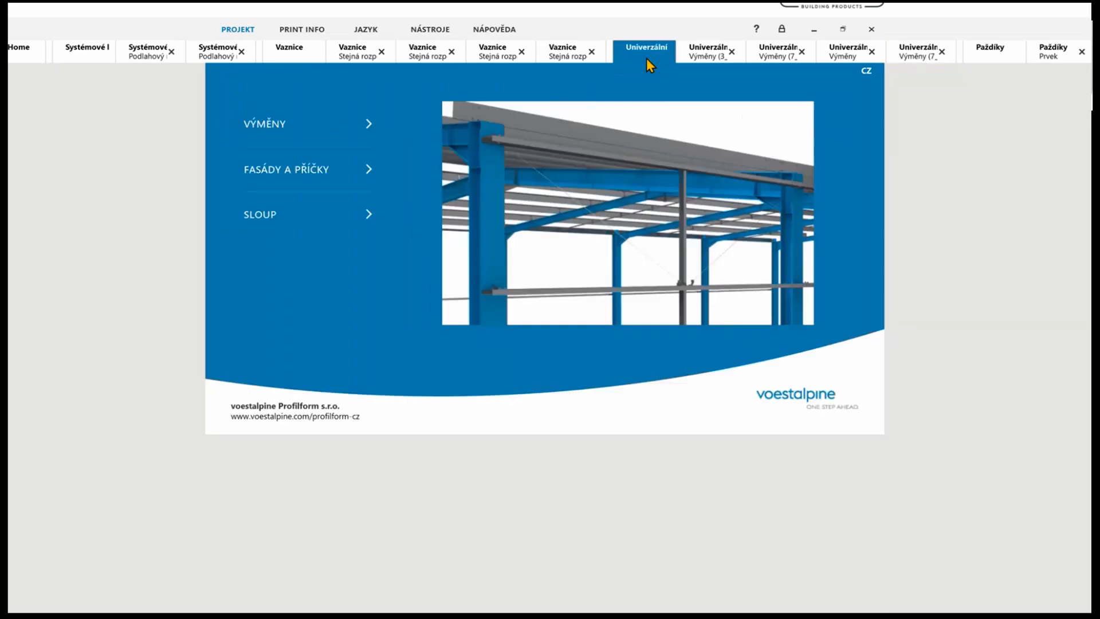
left_click(320, 124)
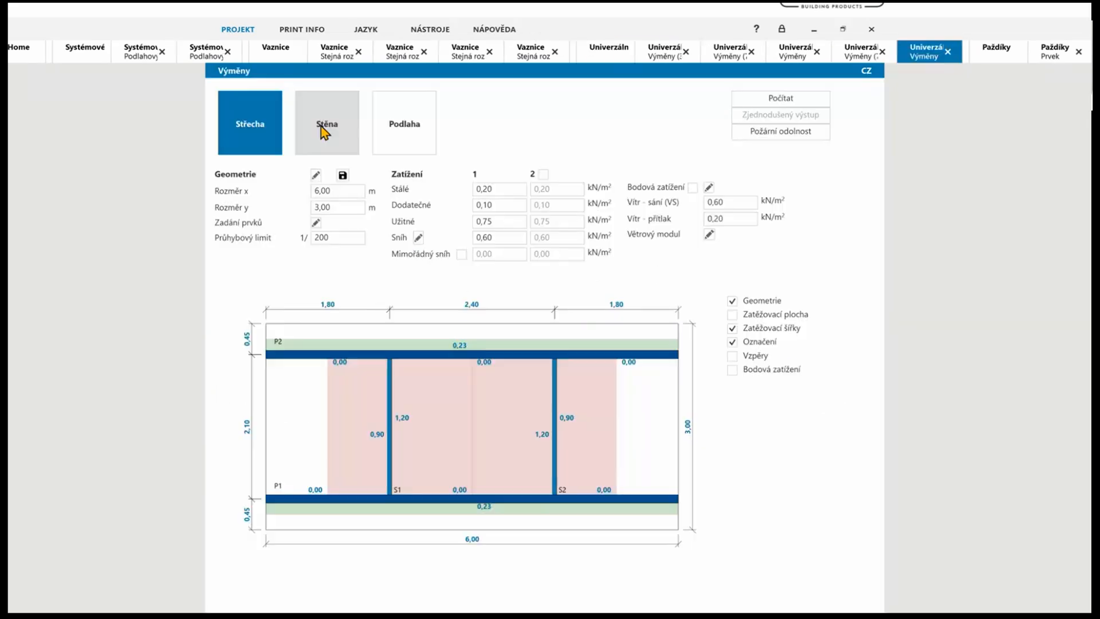
left_click(814, 106)
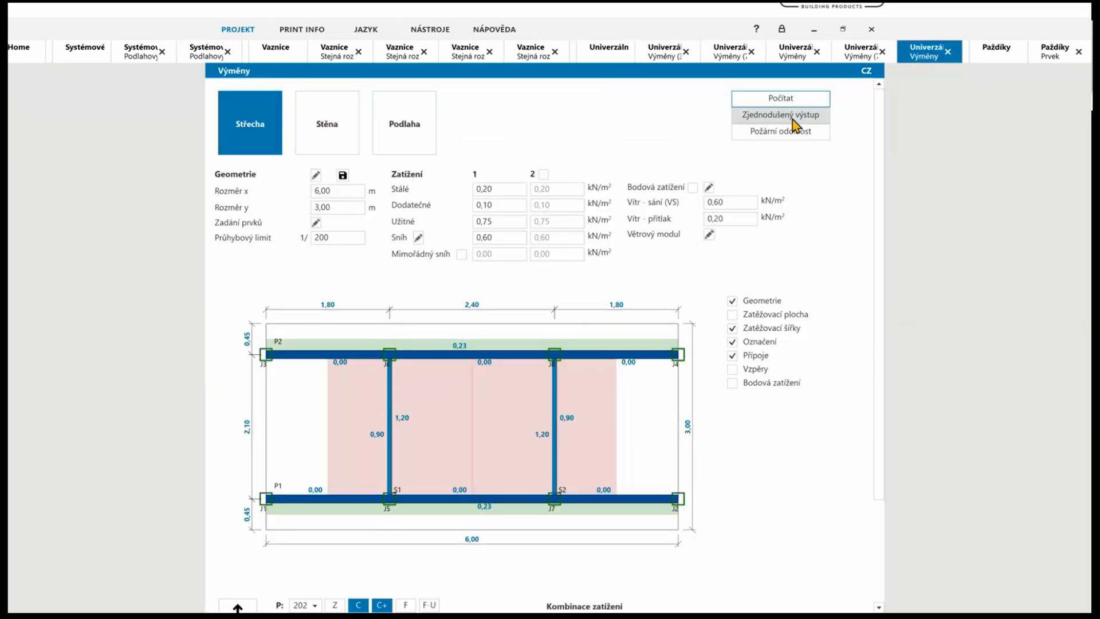
left_click(759, 121)
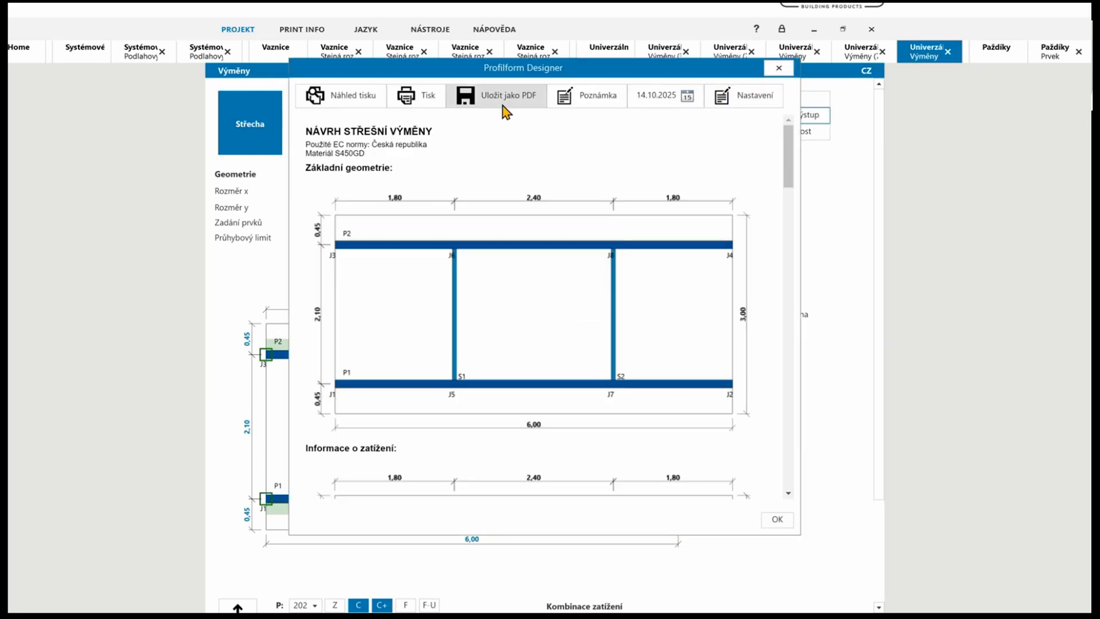
Set the report's reaction display to Bez reakcí in the print settings and close the settings dialog
left_click(753, 99)
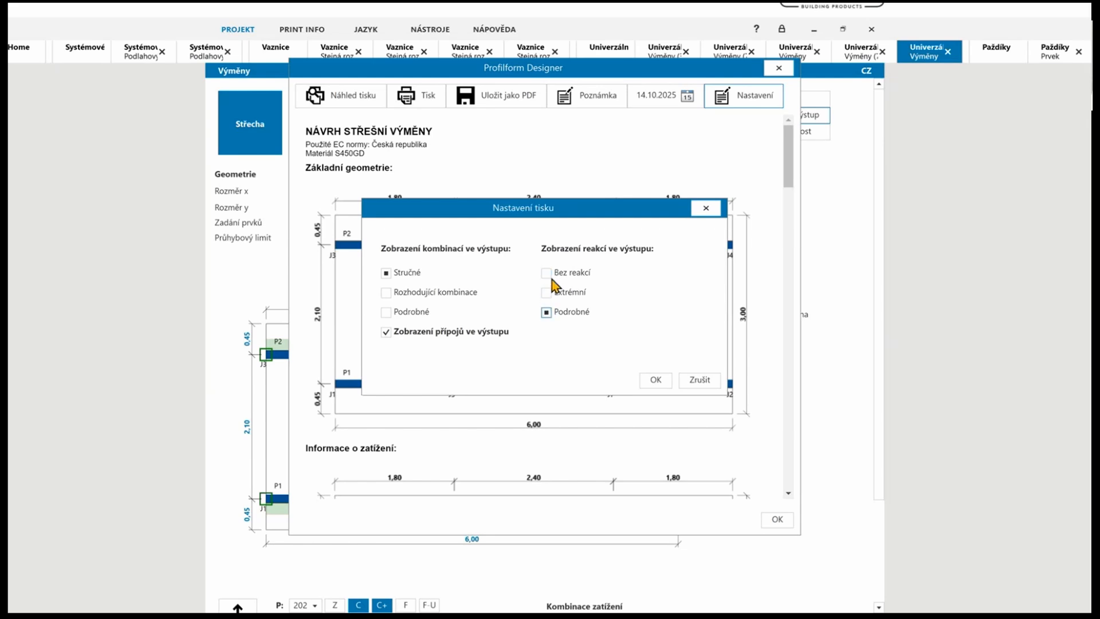
left_click(549, 274)
left_click_drag(519, 211, 673, 138)
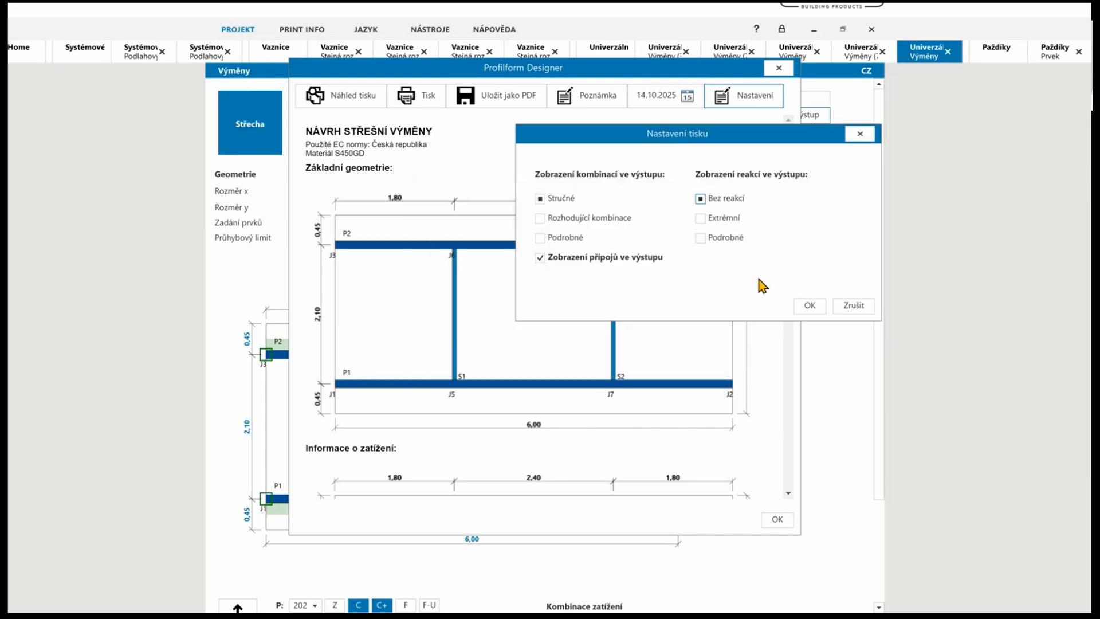
left_click(852, 304)
Check the connection details in the report, turn off Zobrazení přípojů ve výstupu and open the report's print preview
left_click_drag(793, 164, 783, 378)
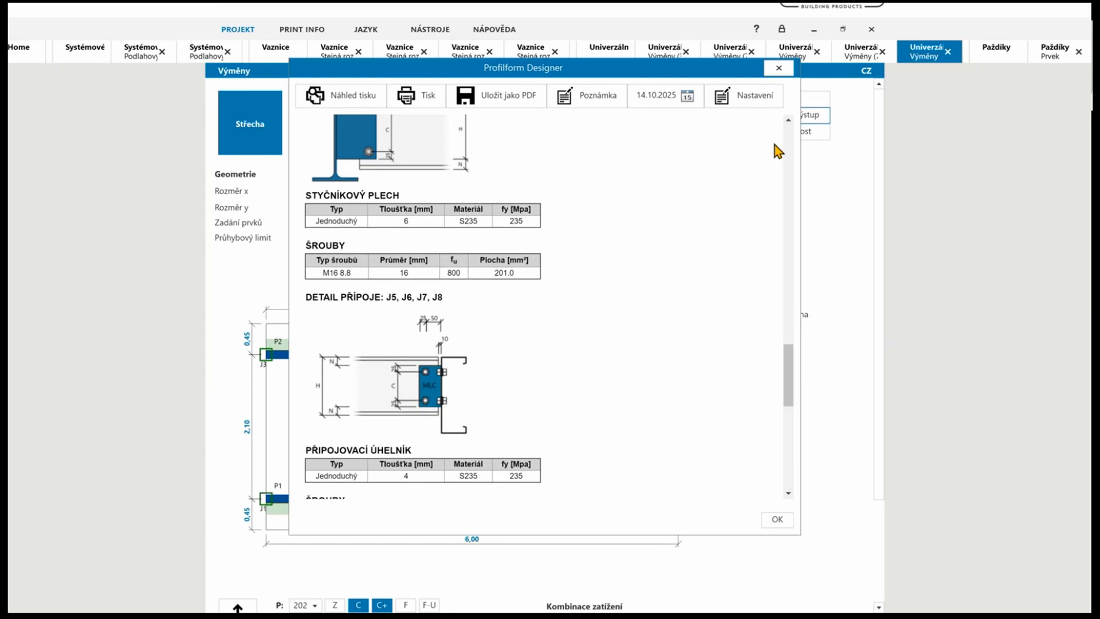
left_click(761, 95)
left_click(425, 334)
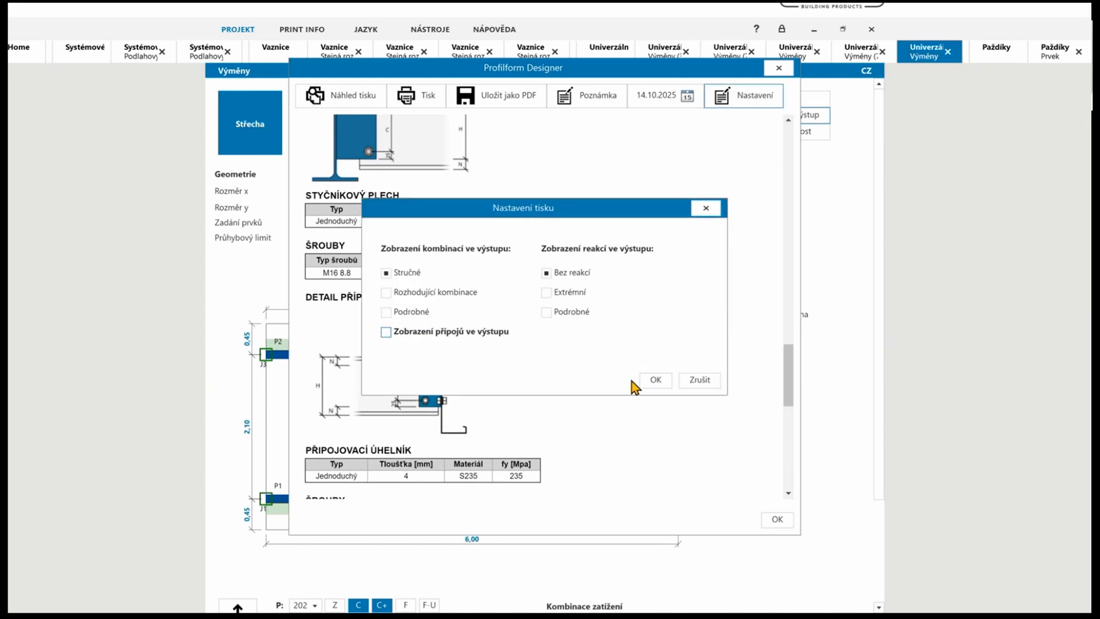
left_click(654, 380)
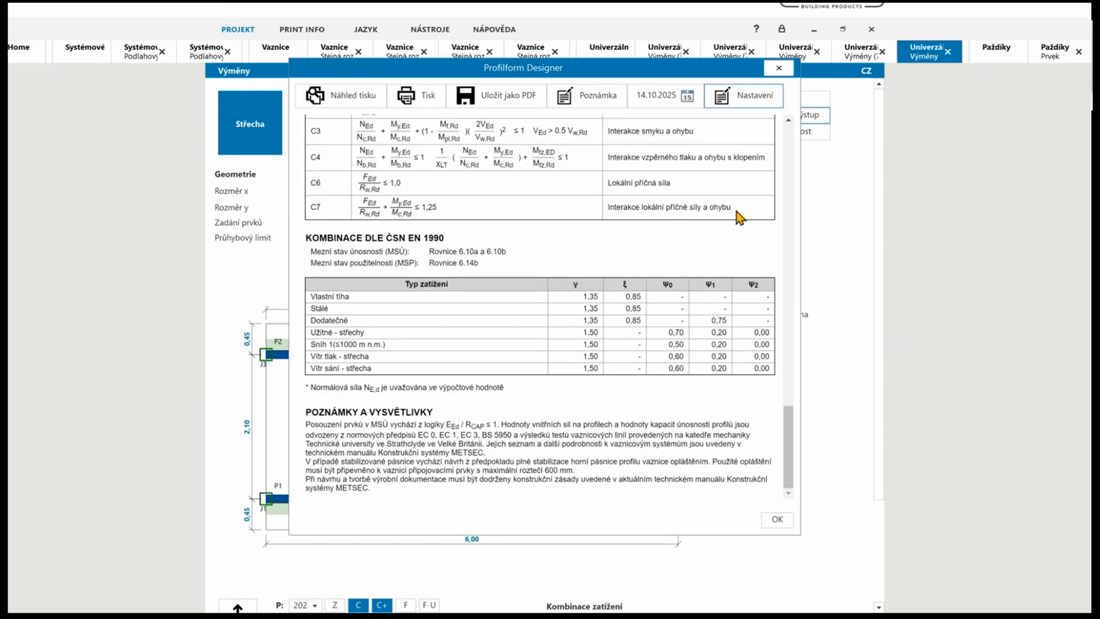
mouse_move(788, 444)
left_mouse_down()
mouse_move(774, 192)
mouse_move(795, 129)
left_mouse_up()
left_click(350, 104)
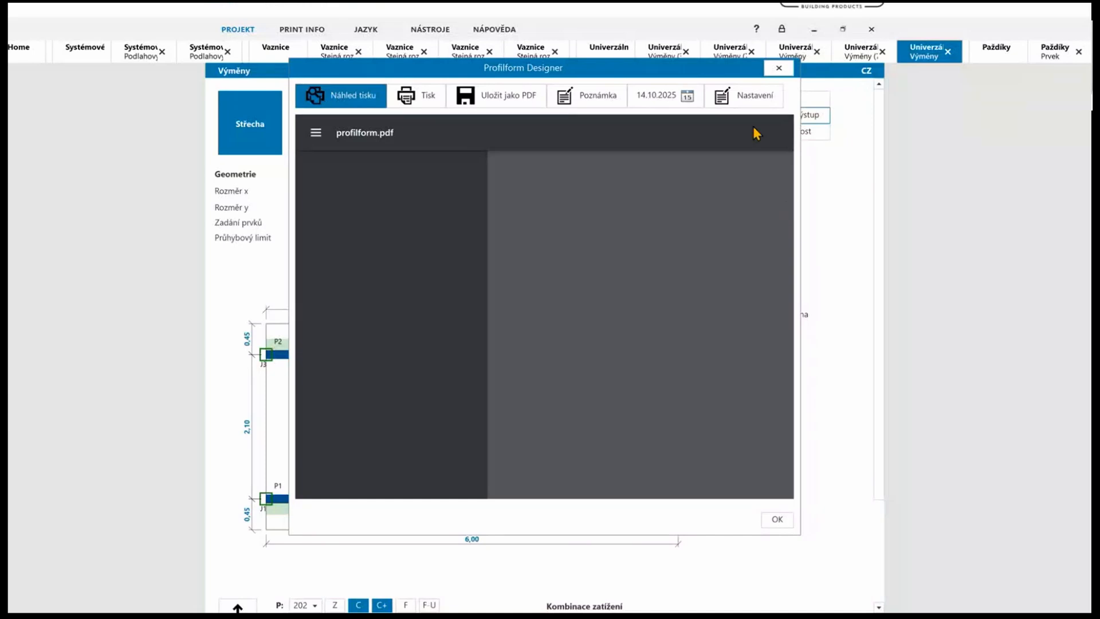
Examine the print preview through its last page, check the print settings without changing them, and reposition the report window
left_click_drag(802, 207, 798, 435)
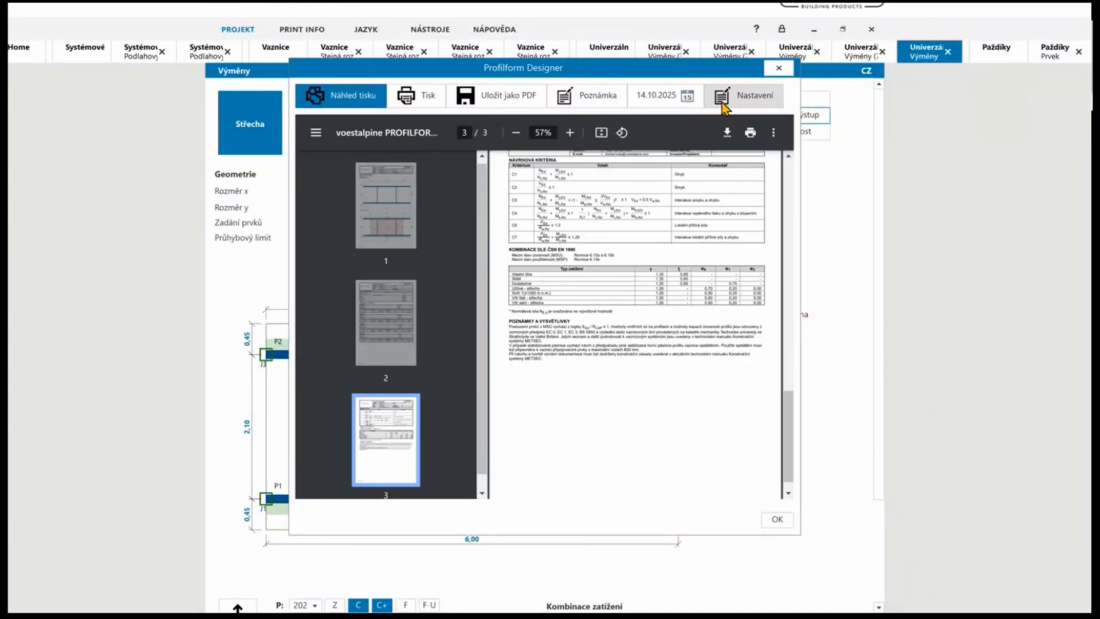
left_click(744, 95)
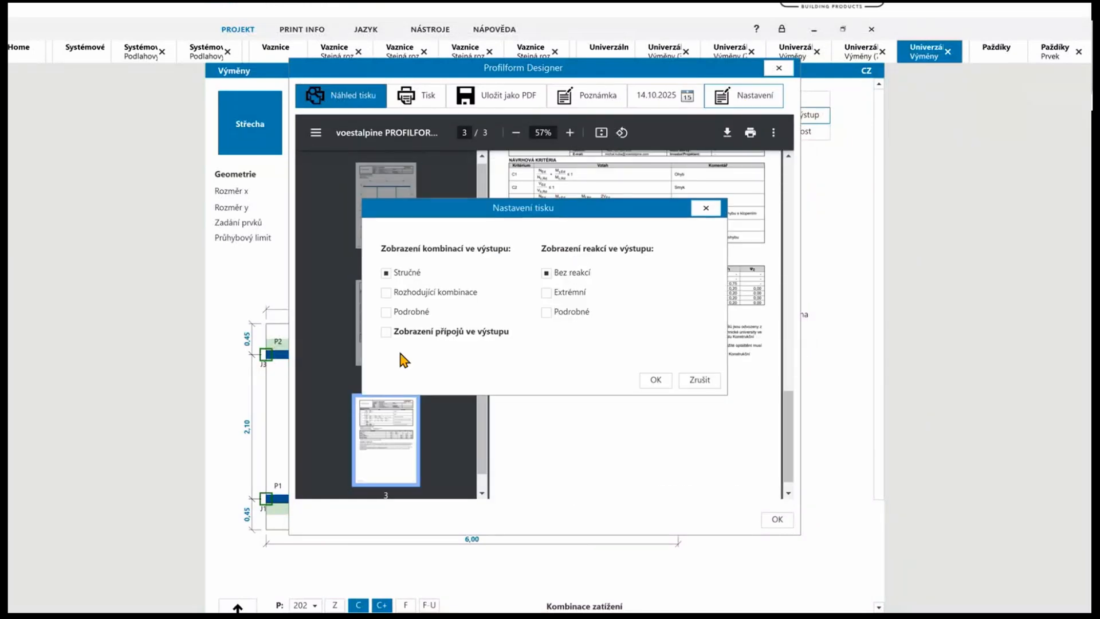
left_click(702, 380)
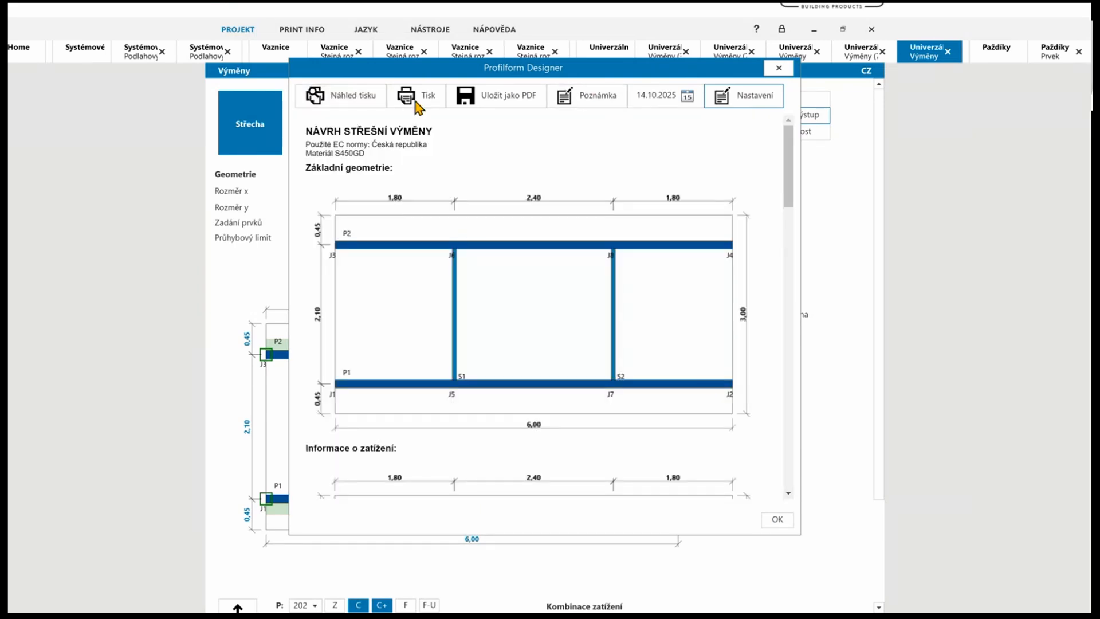
mouse_move(425, 74)
left_mouse_down()
mouse_move(423, 104)
mouse_move(449, 115)
mouse_move(428, 100)
left_mouse_up()
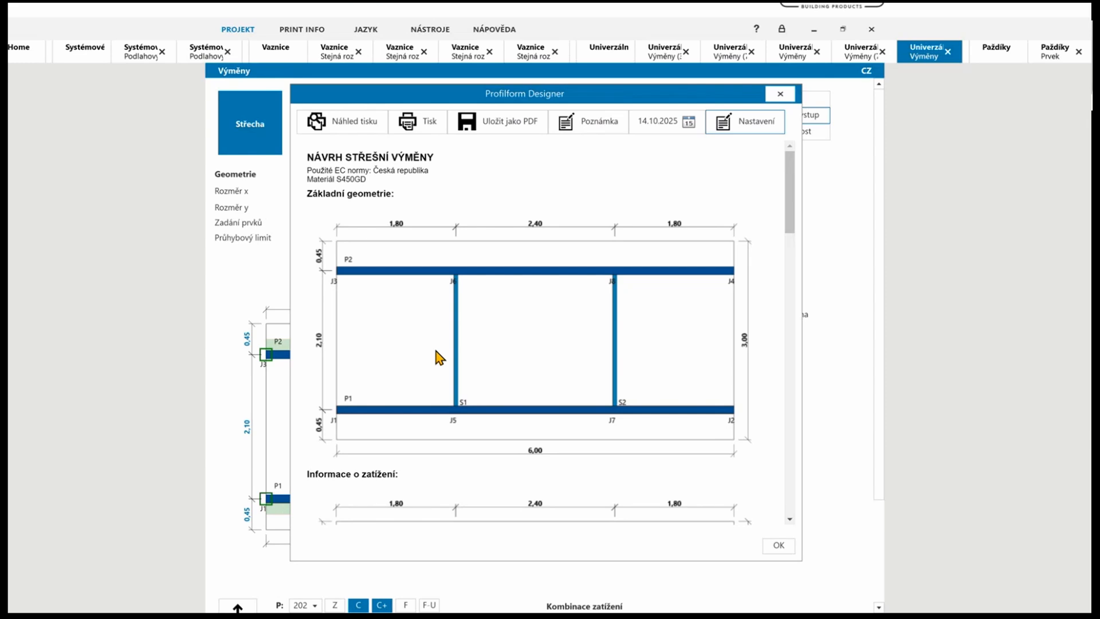
Check the report's date picker and the Poznámka entry dialog without entering anything, and close the report
left_click(689, 124)
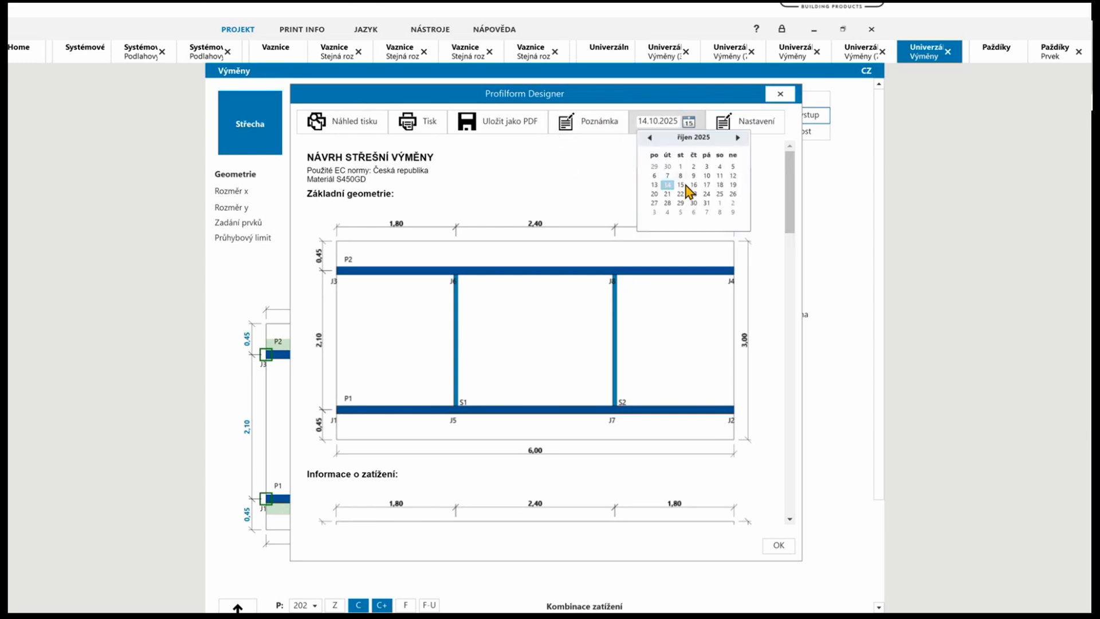
left_click(636, 179)
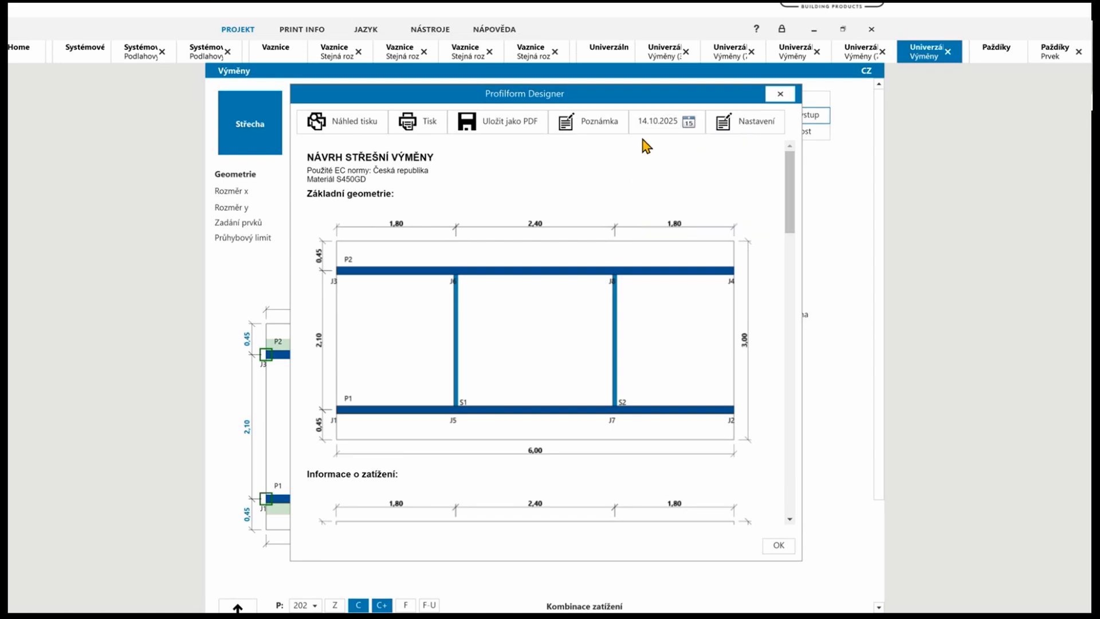
left_click(603, 129)
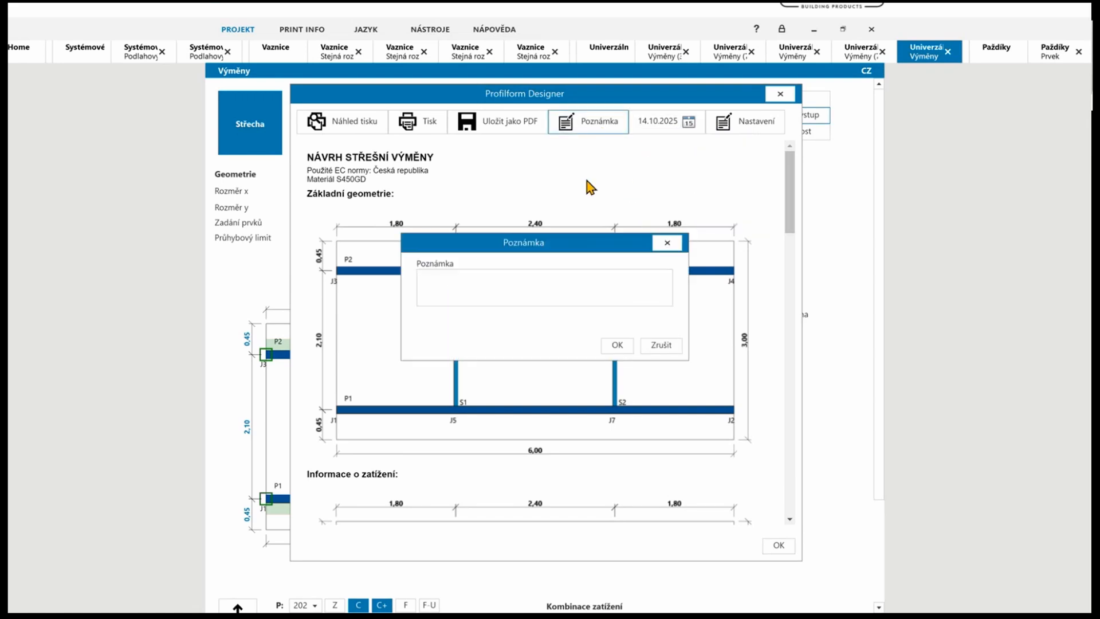
left_click(671, 347)
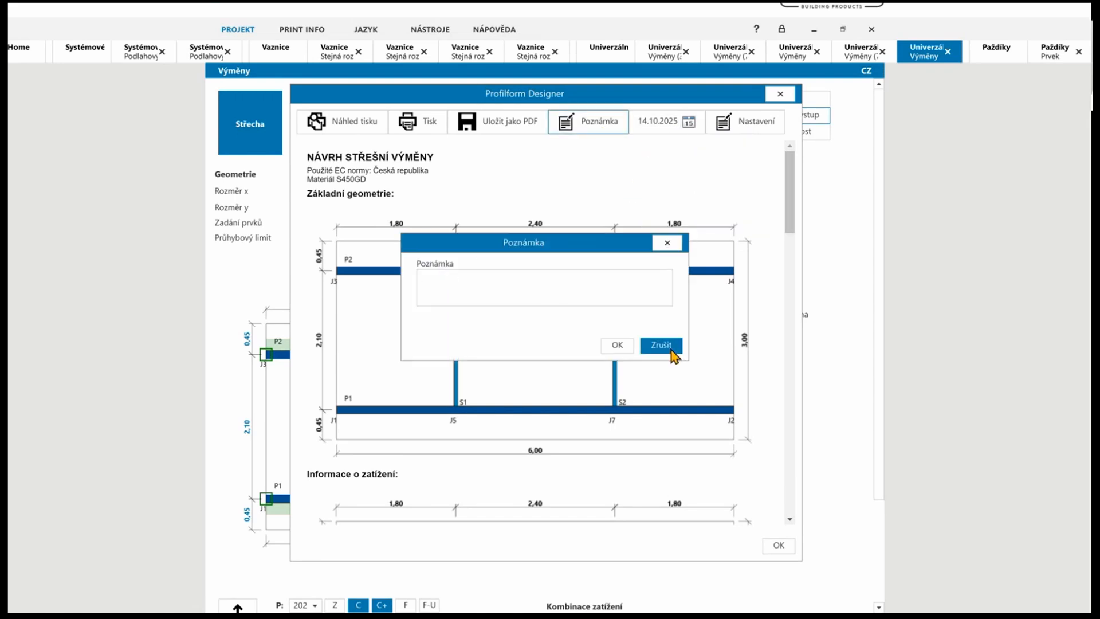
left_click(779, 95)
Check the user, date, logo and project fields in Nastavení protokolu, and review the simplified output once more before closing it
left_click(303, 30)
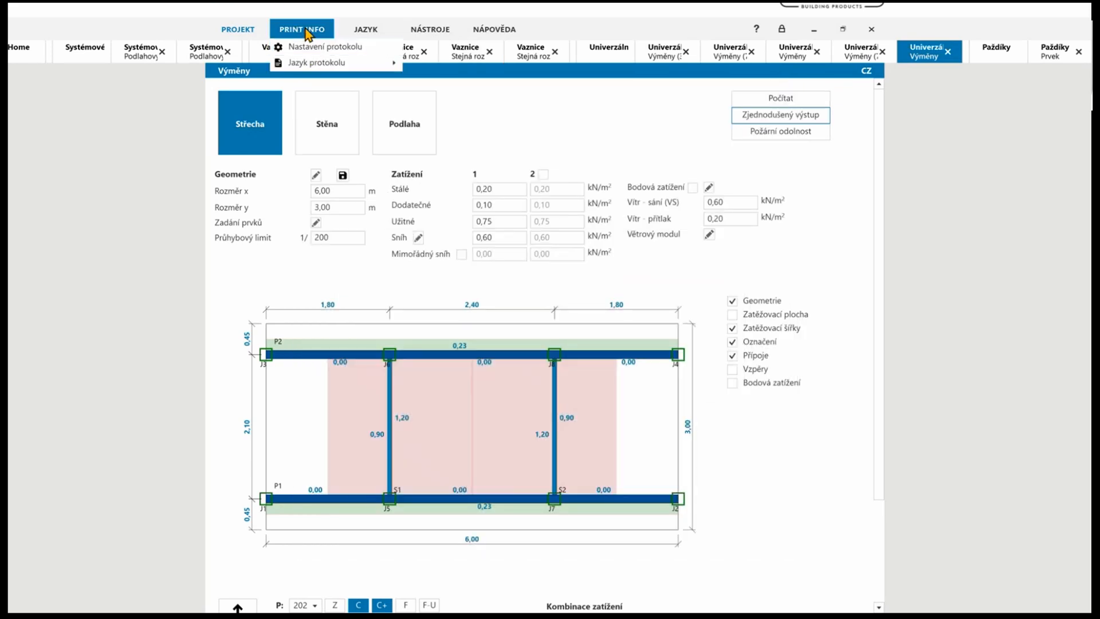
left_click(310, 47)
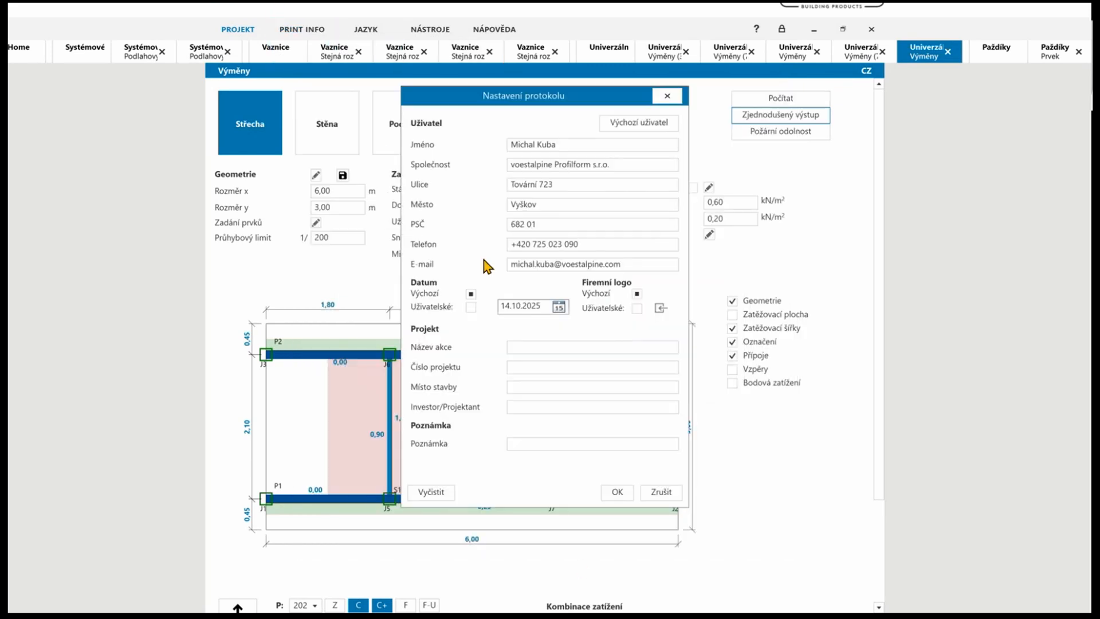
left_click(660, 99)
left_click(763, 114)
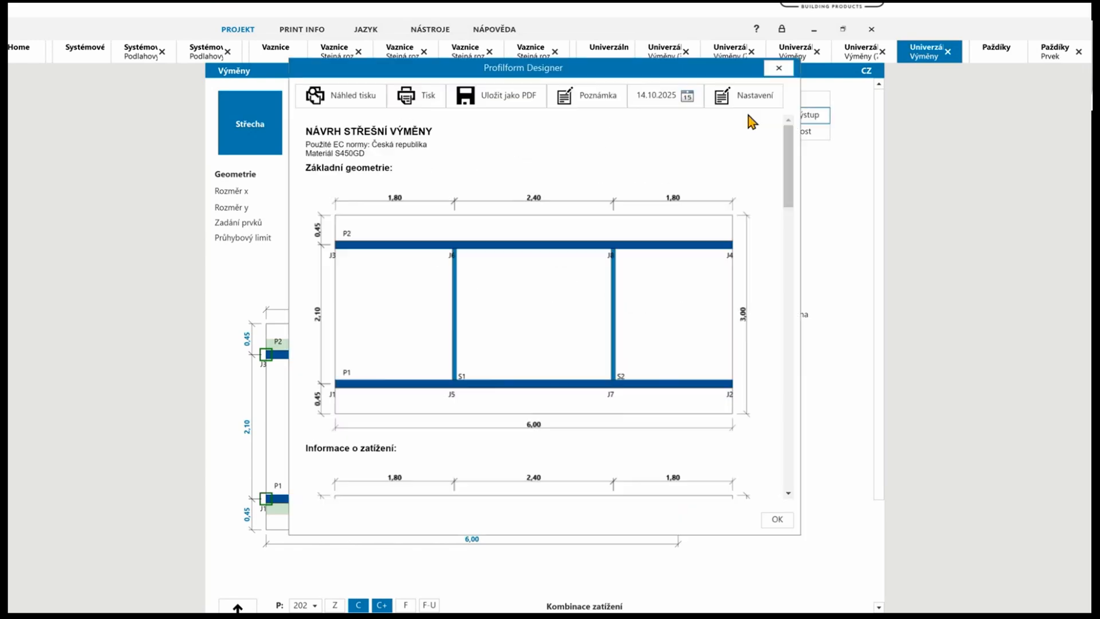
left_click(778, 68)
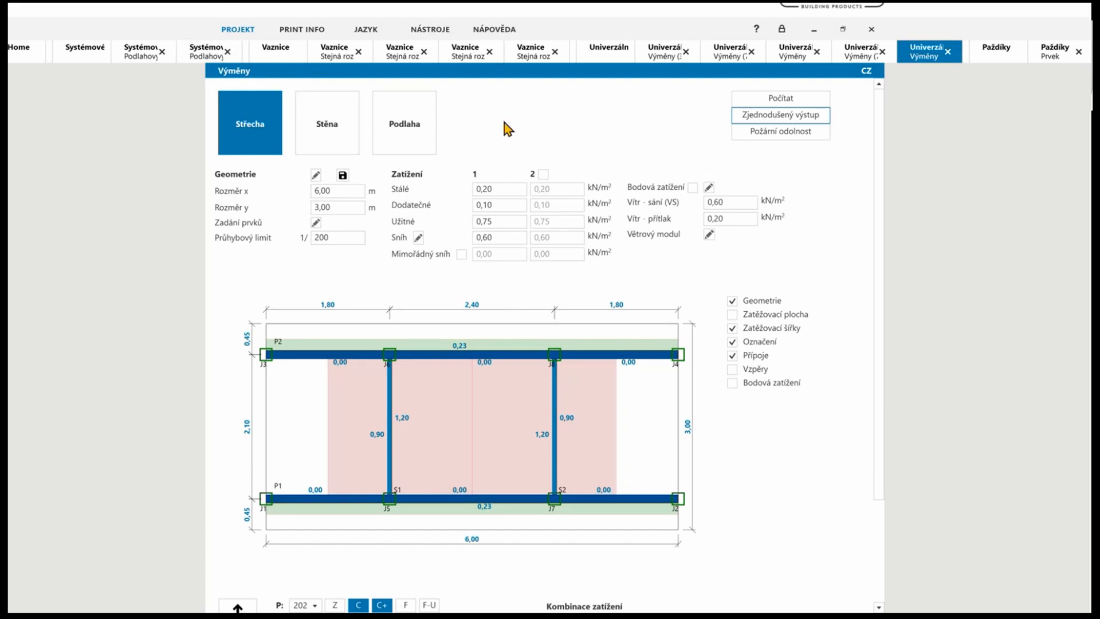
Enable Zatížení for the first Podlahový nosník and examine the load inputs of the first Stejná rozpětí purlin design
left_click(159, 60)
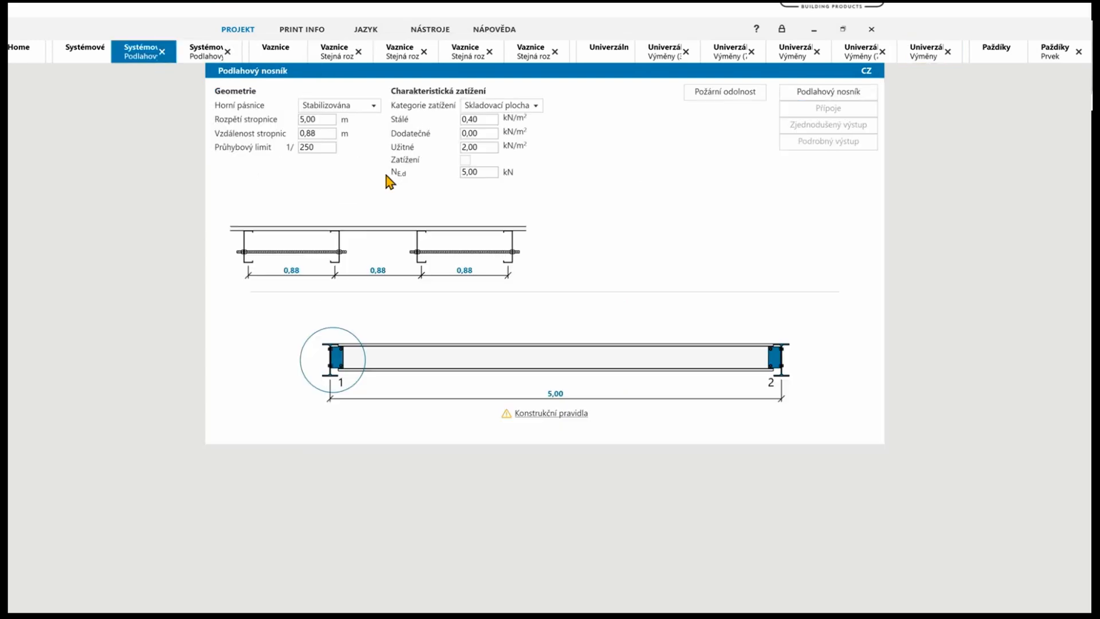
left_click(465, 160)
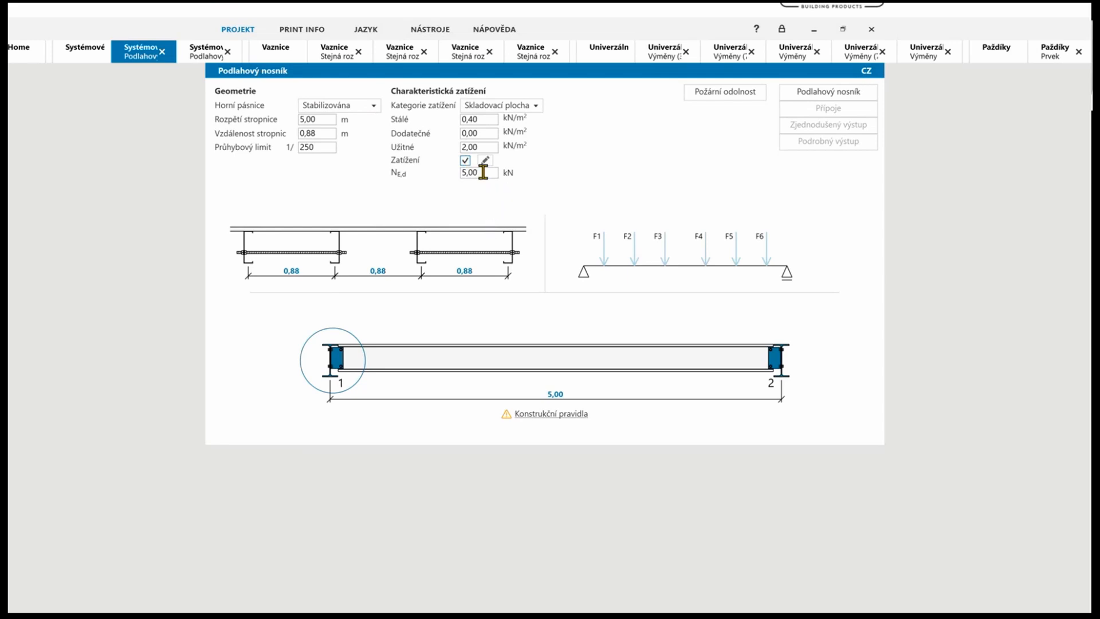
left_click(334, 57)
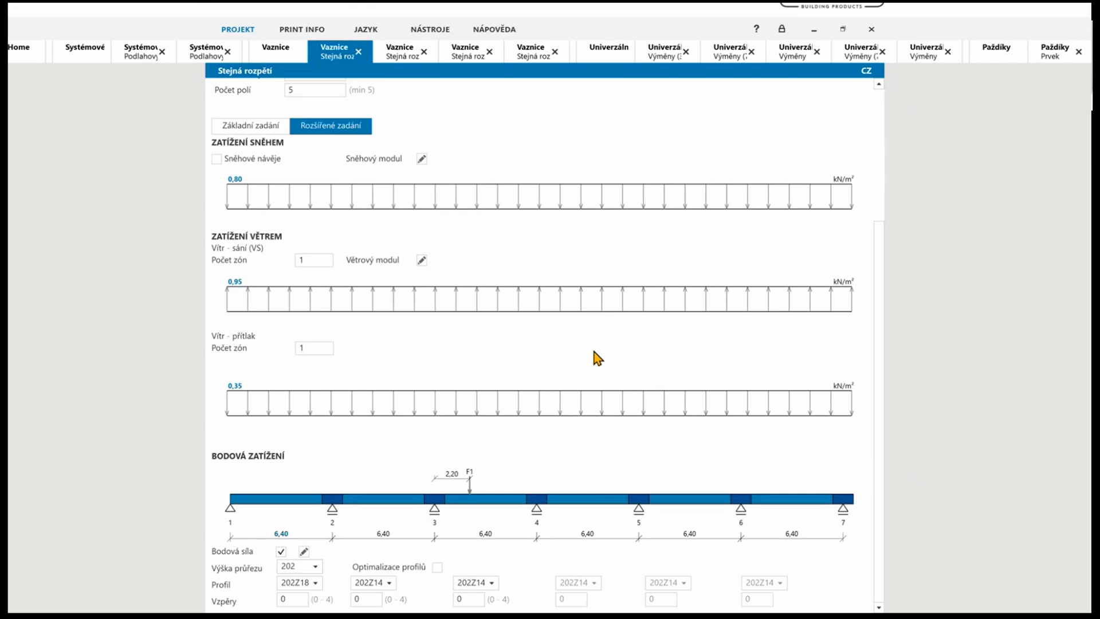
scroll(545, 322, "up", 3)
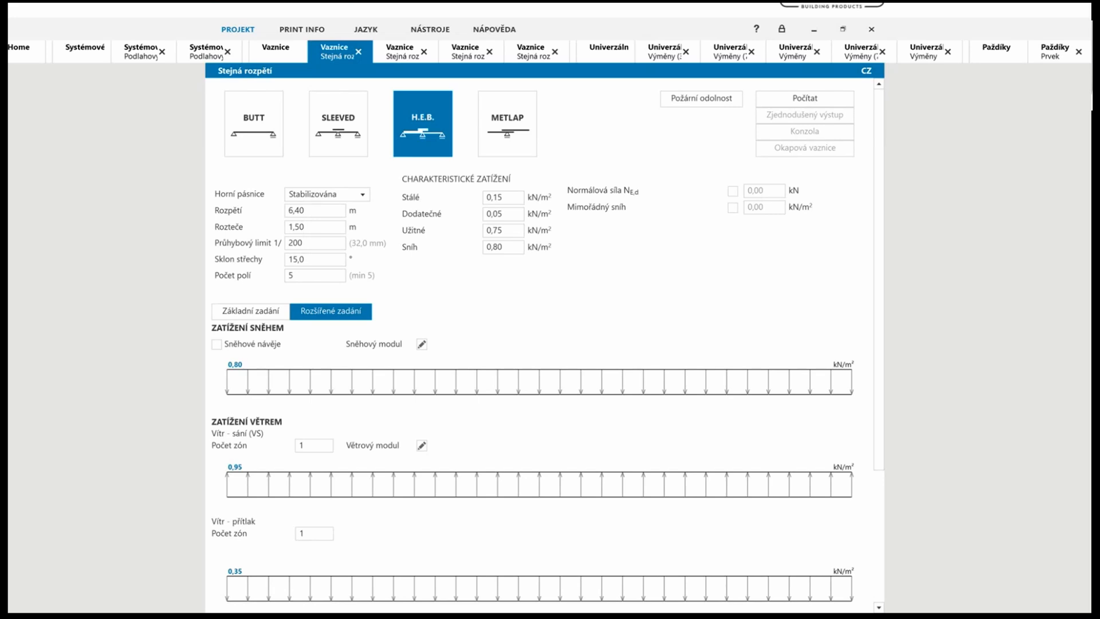
Switch to the presentation's Podklady slide and examine the voestalpine downloads page in the browser down to the Tekla Structures profile settings
key("alt+Tab")
key("Right")
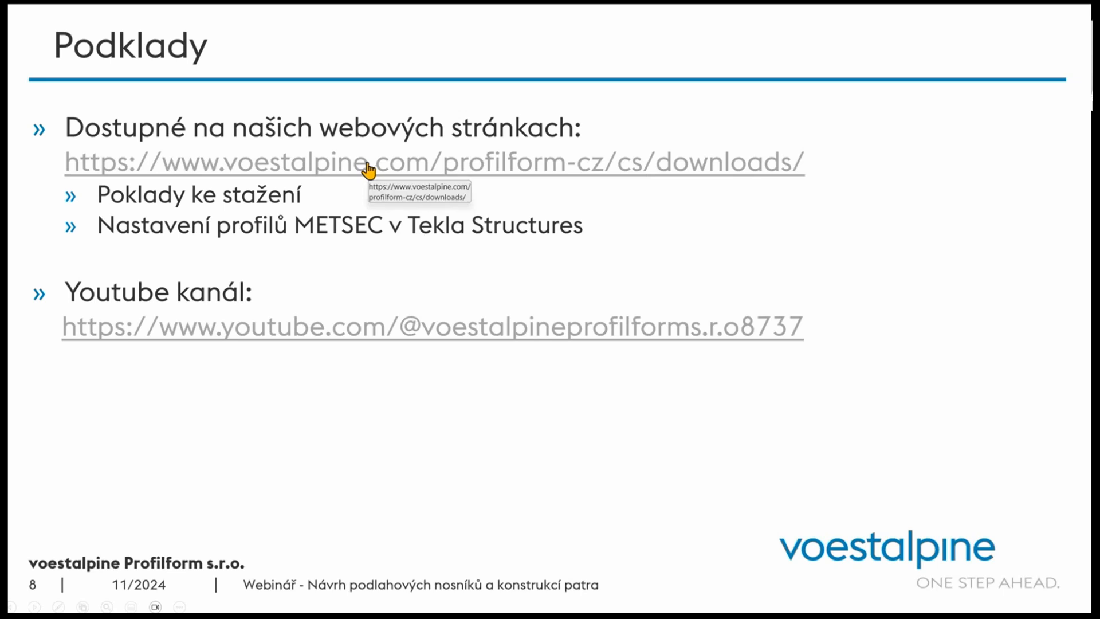
key("alt+Tab")
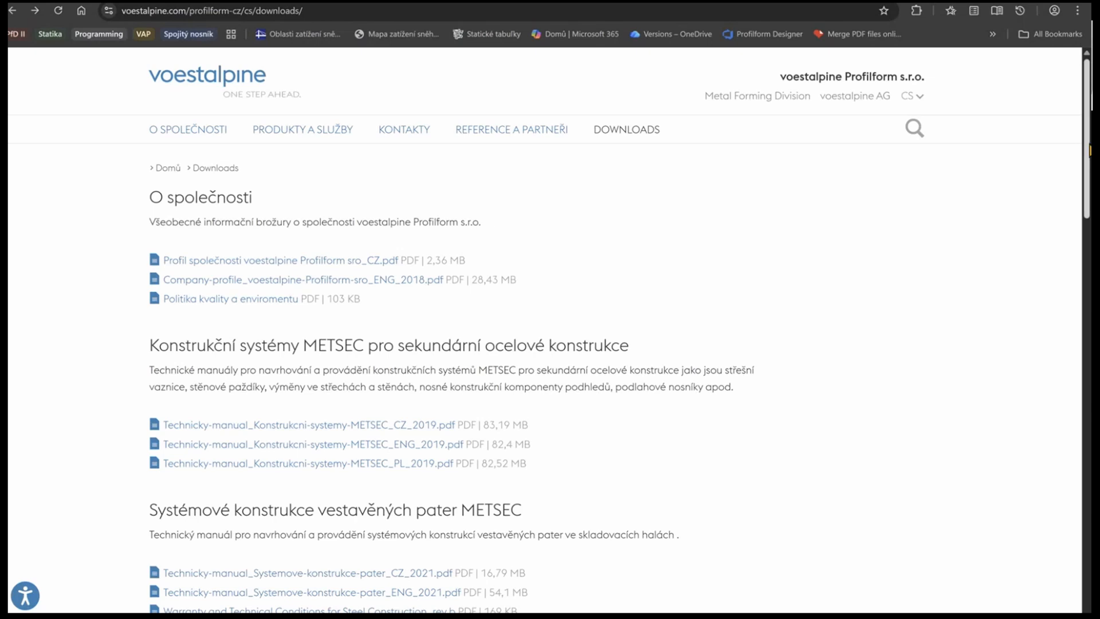
scroll(252, 209, "down", 1)
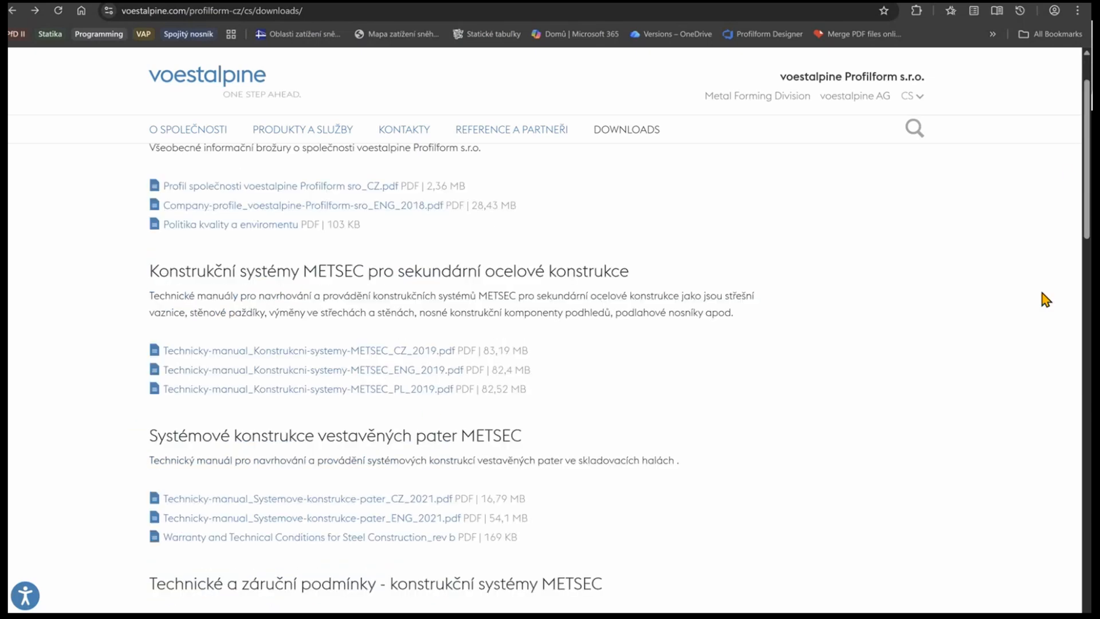
scroll(1046, 297, "down", 4)
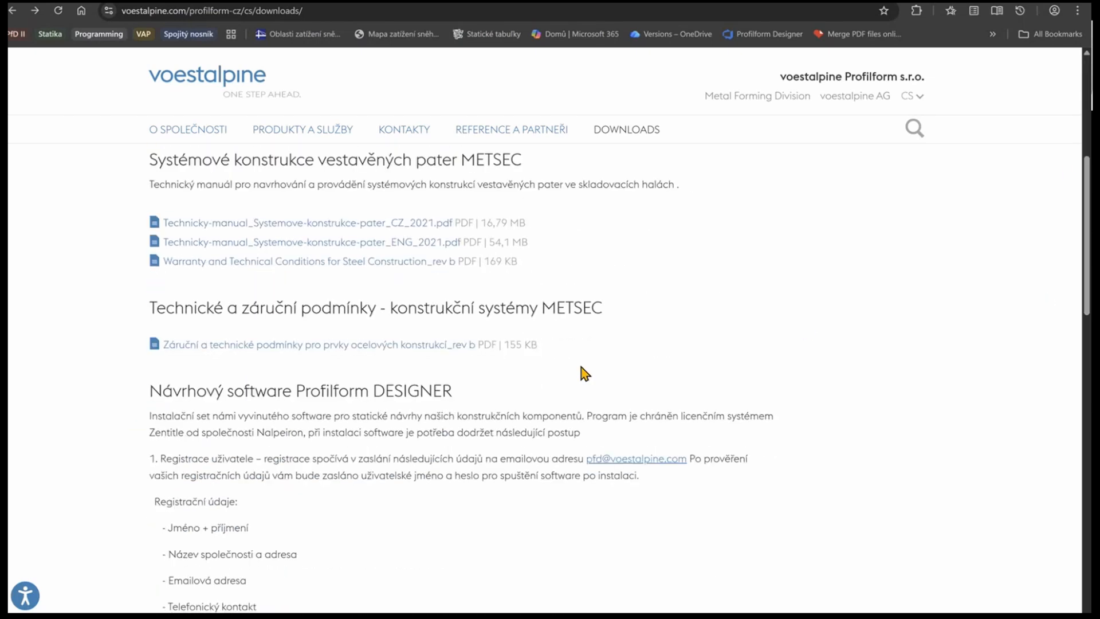
scroll(1088, 303, "down", 2)
scroll(1089, 303, "down", 5)
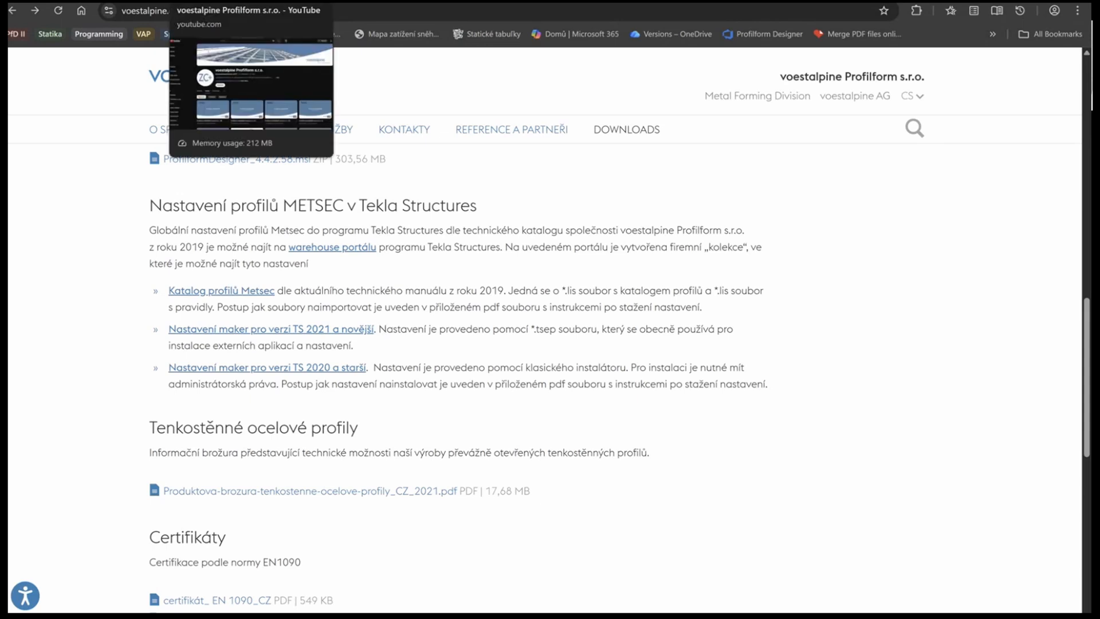
Browse the videos on the voestalpine Profilform s.r.o. YouTube channel and return to the Podklady slide
left_click(229, 1)
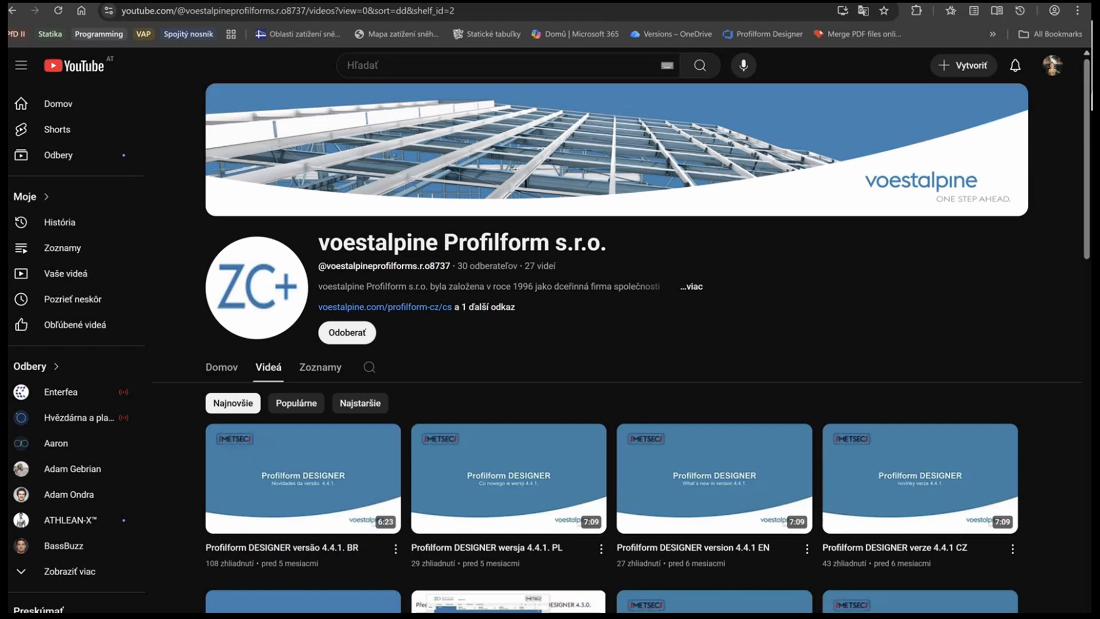
left_click_drag(1086, 166, 1087, 262)
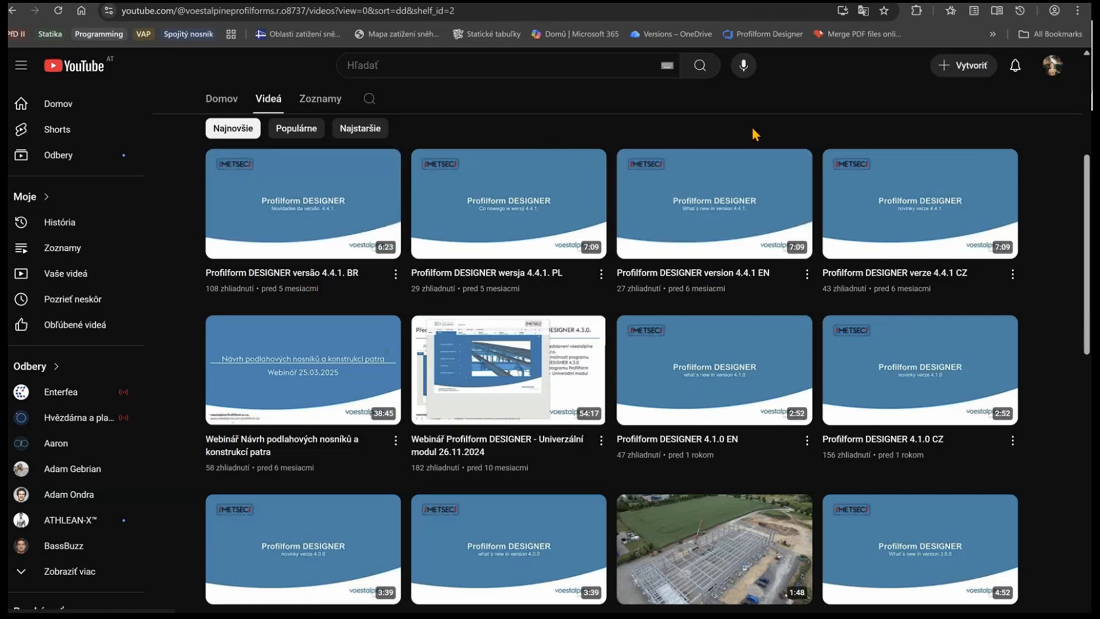
scroll(752, 134, "up", 5)
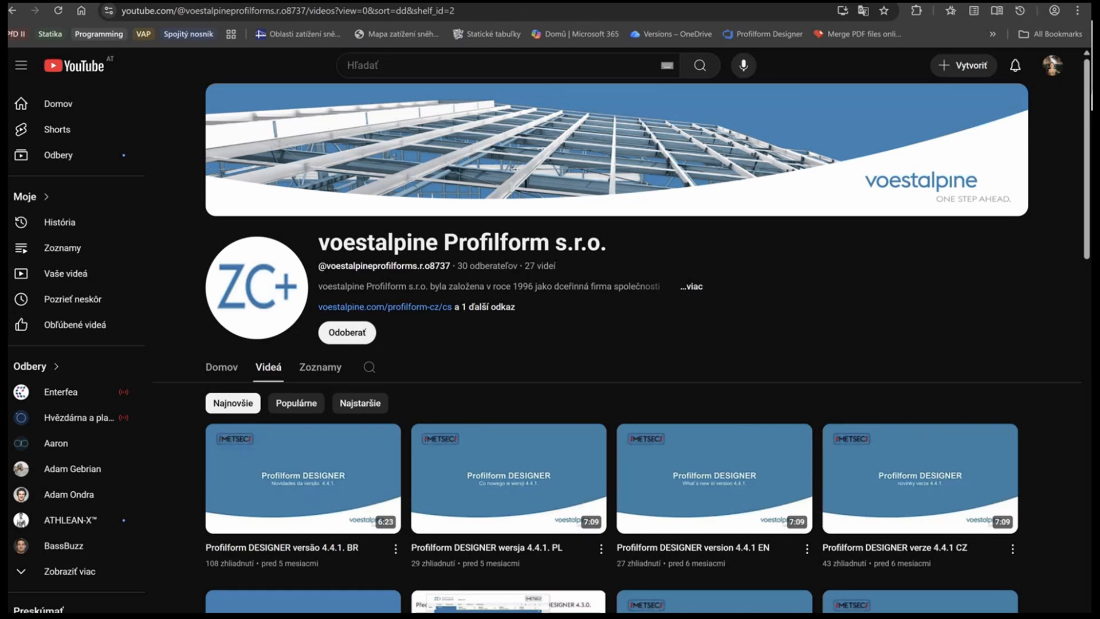
key("alt+Tab")
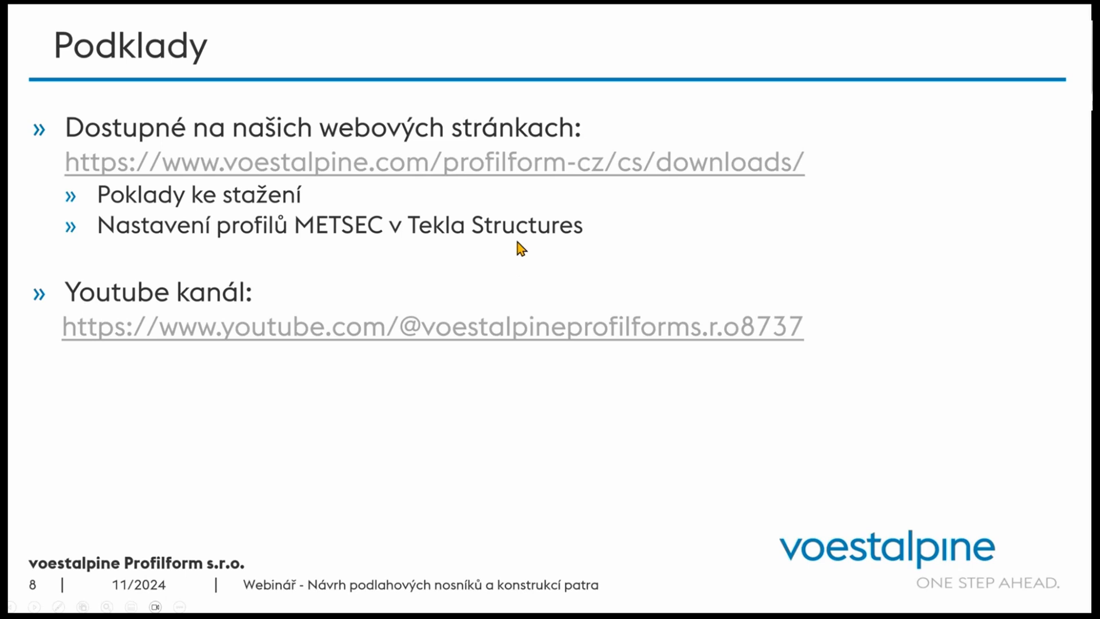